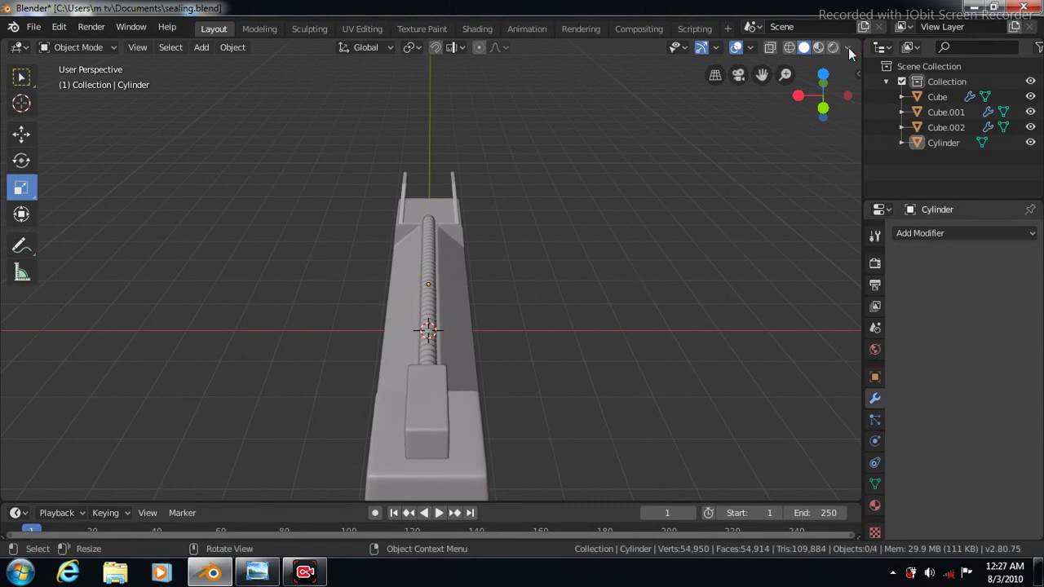
Switch the viewport to tan MatCap shading and view the machine from its right side
click(848, 47)
click(829, 119)
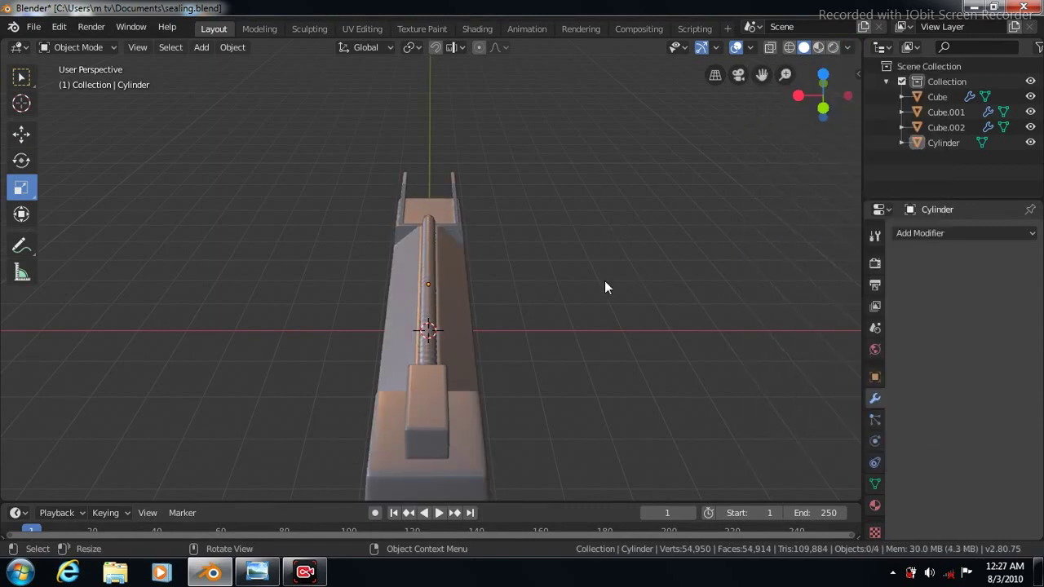
middle_drag(604, 280, 761, 353)
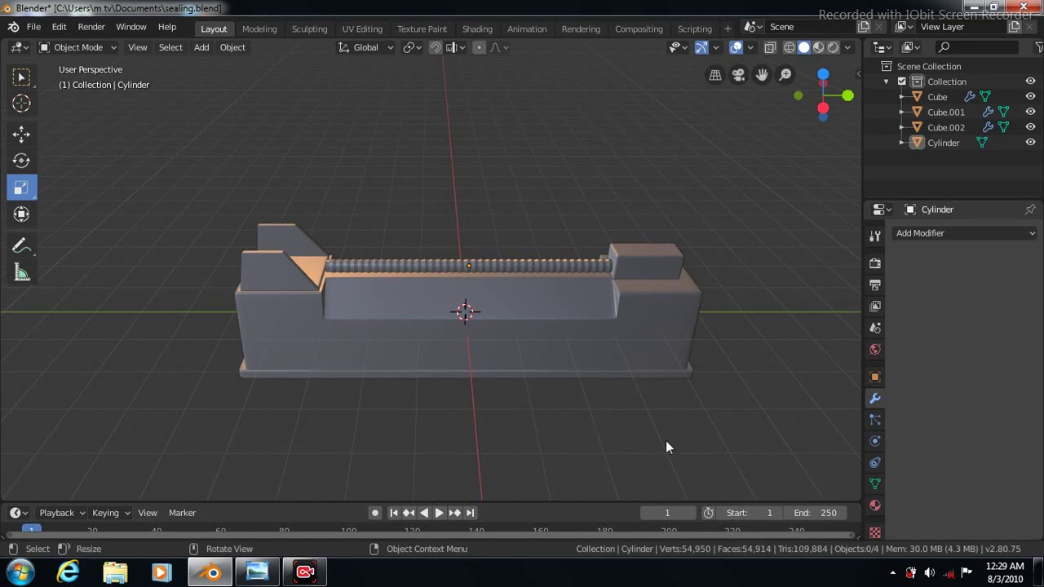
key(KP_3)
Add a mesh plane aligned to the view
click(201, 46)
click(339, 71)
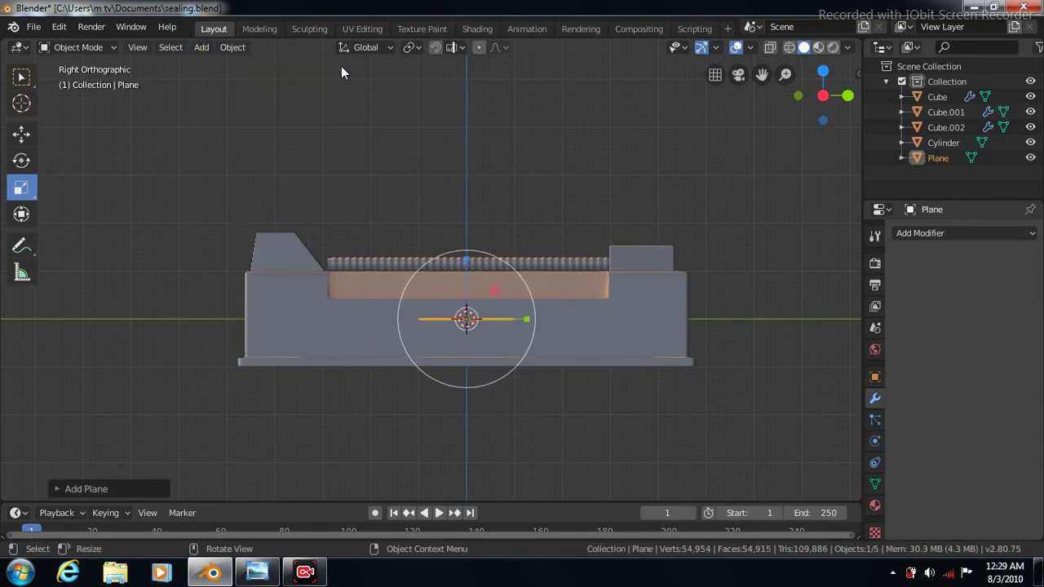
click(56, 489)
click(233, 389)
click(204, 422)
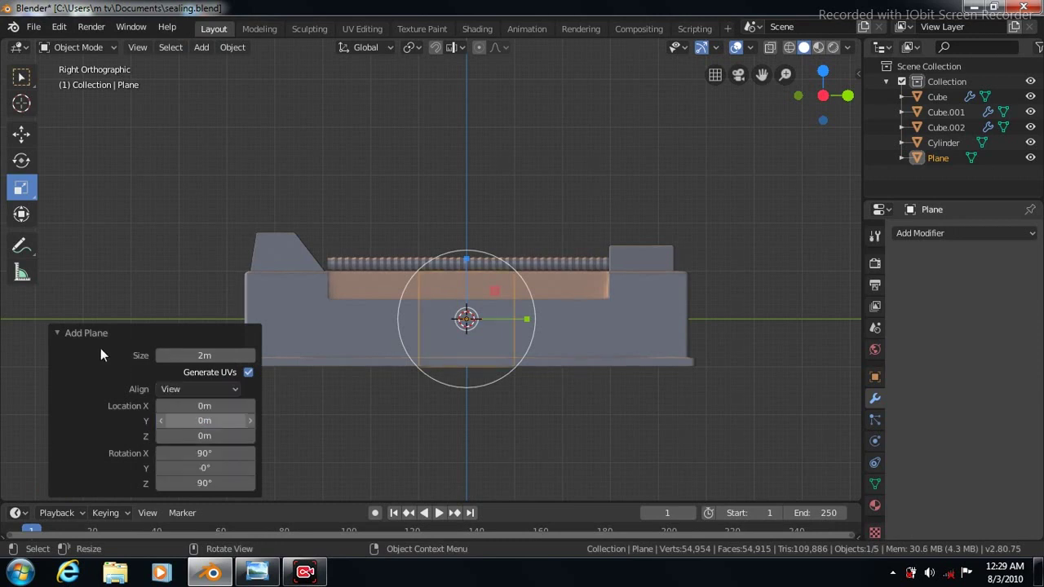
click(57, 333)
Scale the plane into a narrow, short strip and raise it toward the threaded rod
drag(527, 318, 644, 343)
drag(525, 321, 519, 319)
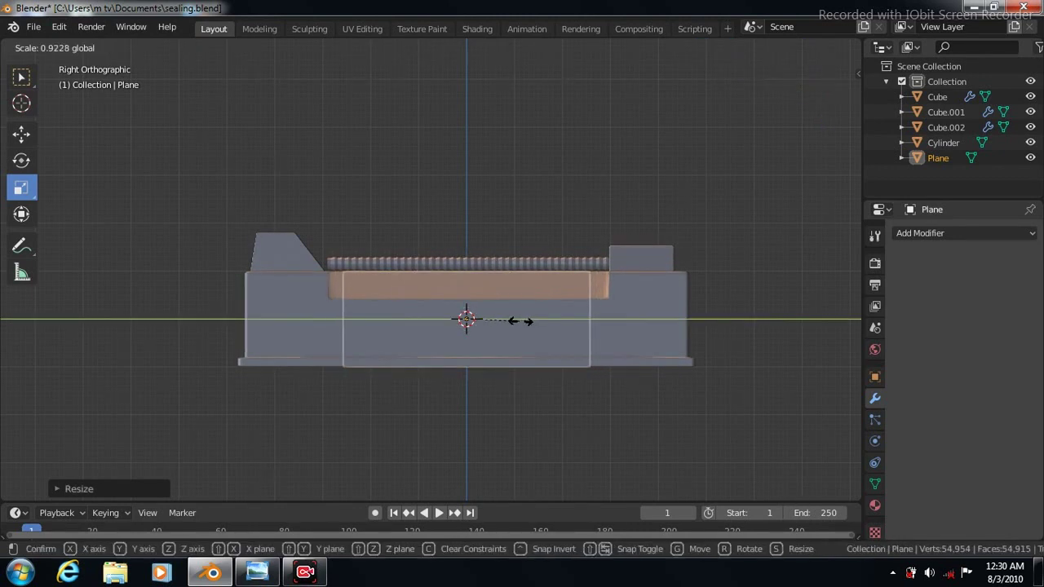
drag(465, 259, 466, 300)
key(shift+space)
key(g)
mouse_move(465, 259)
mouse_down()
mouse_move(464, 203)
mouse_move(466, 214)
mouse_up()
Make the plane strip slightly taller and nudge it up to fit below the screw
click(22, 188)
click(21, 133)
click(21, 188)
key(shift+space)
key(g)
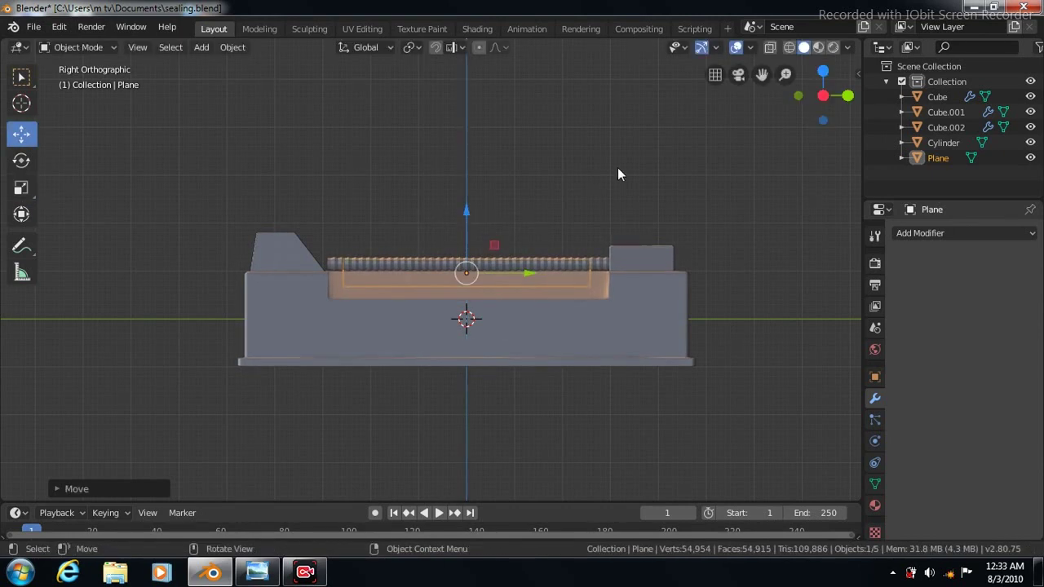
In front view, move the plane sideways along X beside the machine
key(KP_1)
key(g)
key(x)
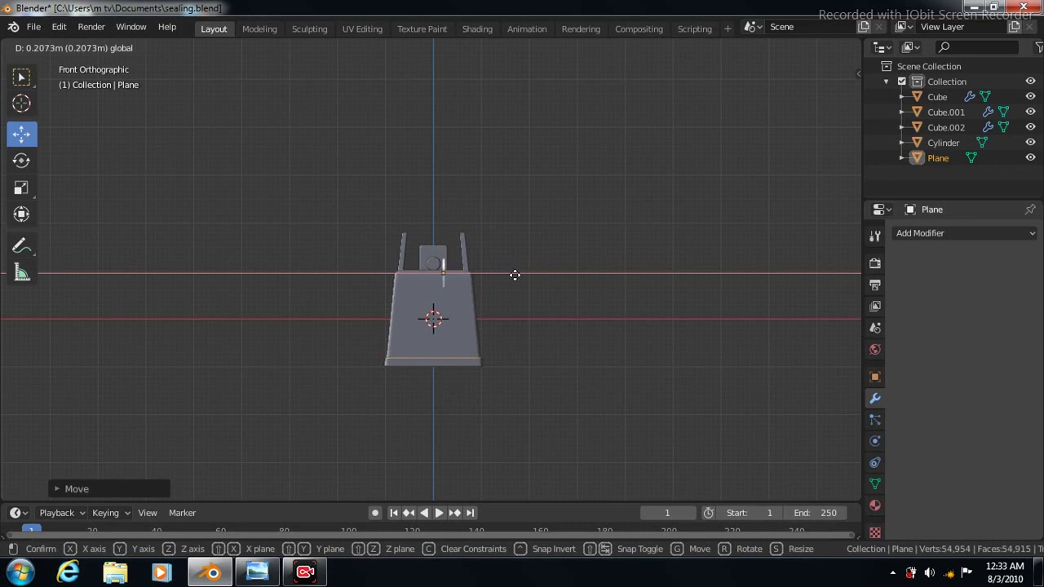
click(544, 277)
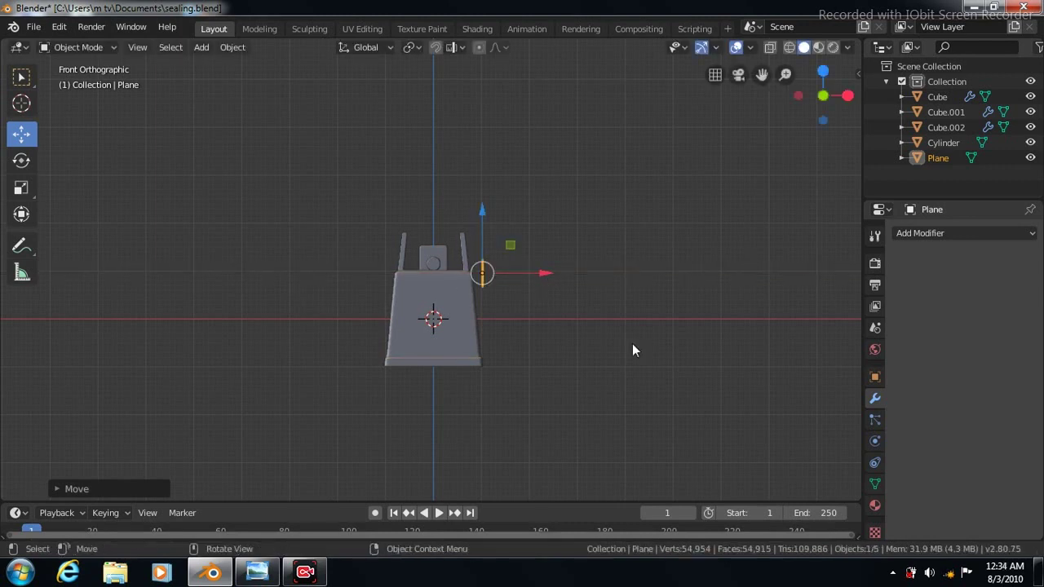
key(KP_3)
With X-ray on, add a loop cut through the plane in Edit Mode
click(769, 47)
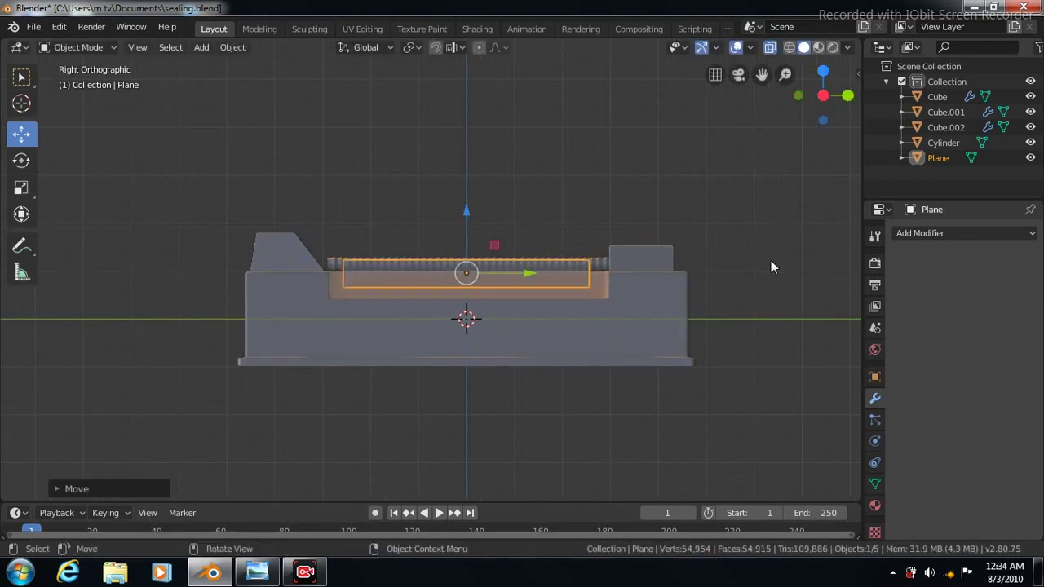
key(Tab)
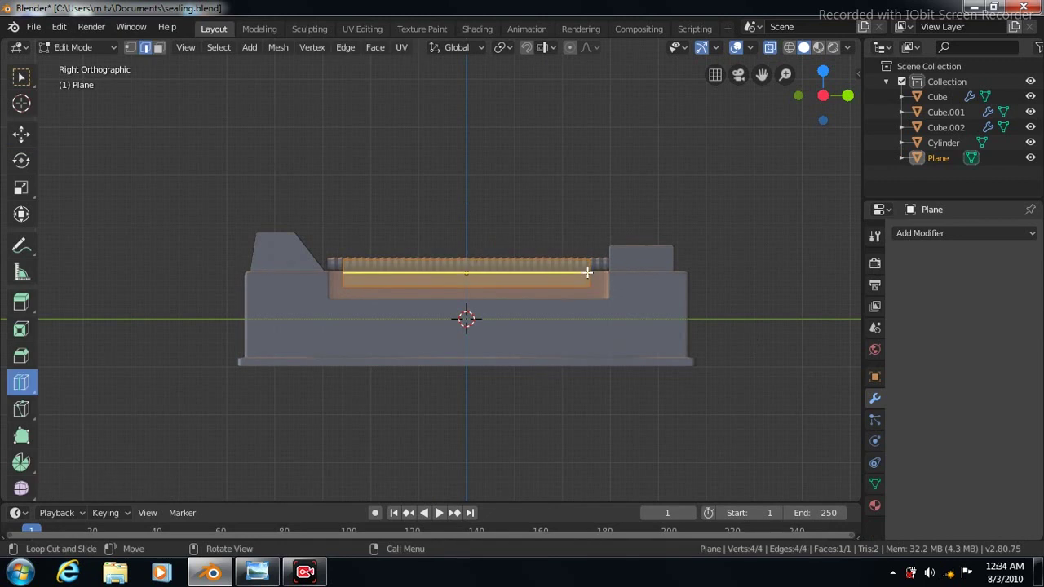
drag(587, 272, 587, 269)
click(587, 271)
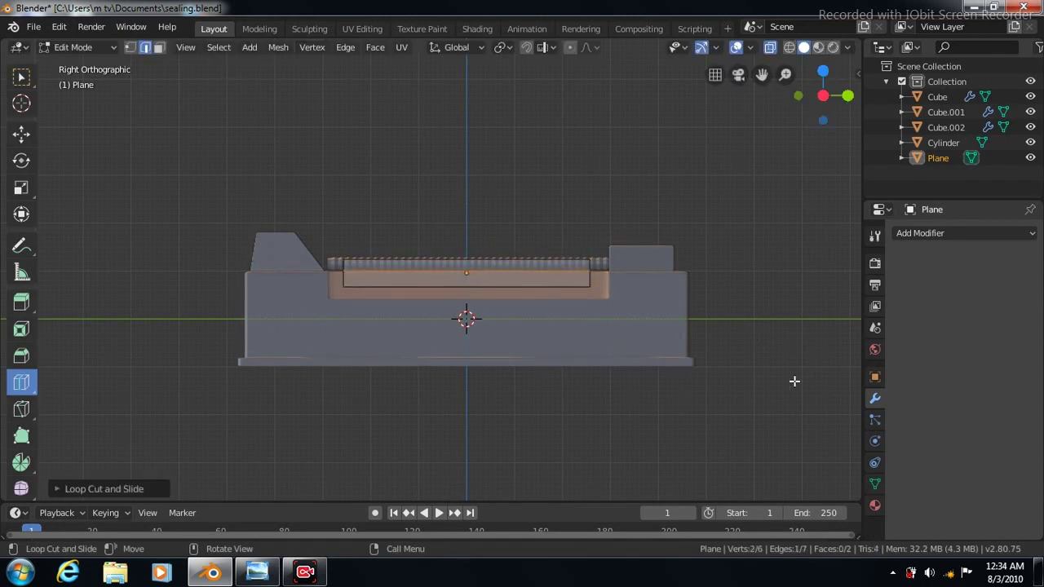
Switch to vertex selection, turn X-ray off and set viewport lighting to Studio
click(130, 47)
click(769, 47)
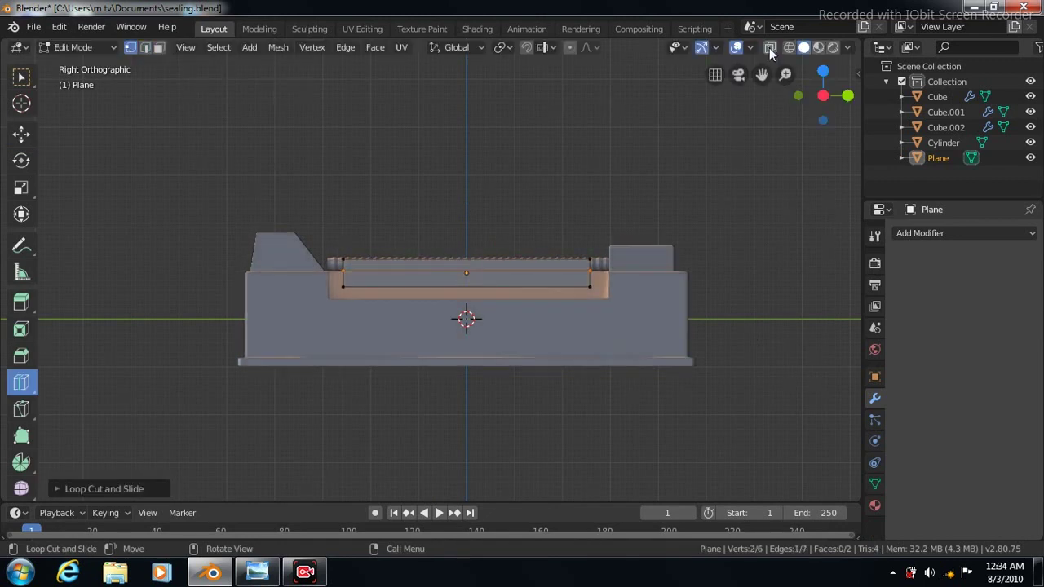
click(848, 46)
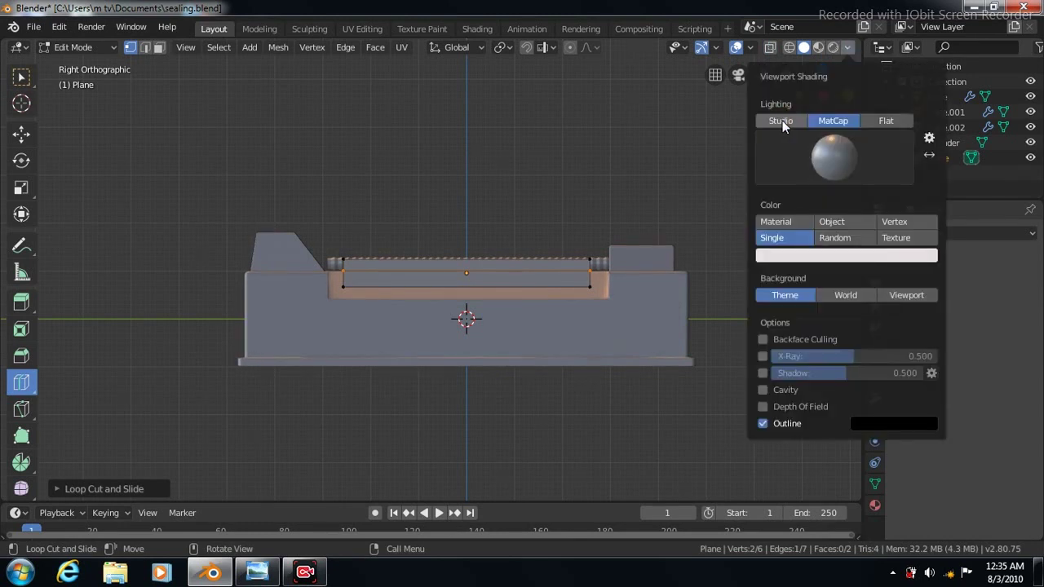
click(781, 120)
In front view, pull the plane's top vertex inward along X and up along Z
key(KP_1)
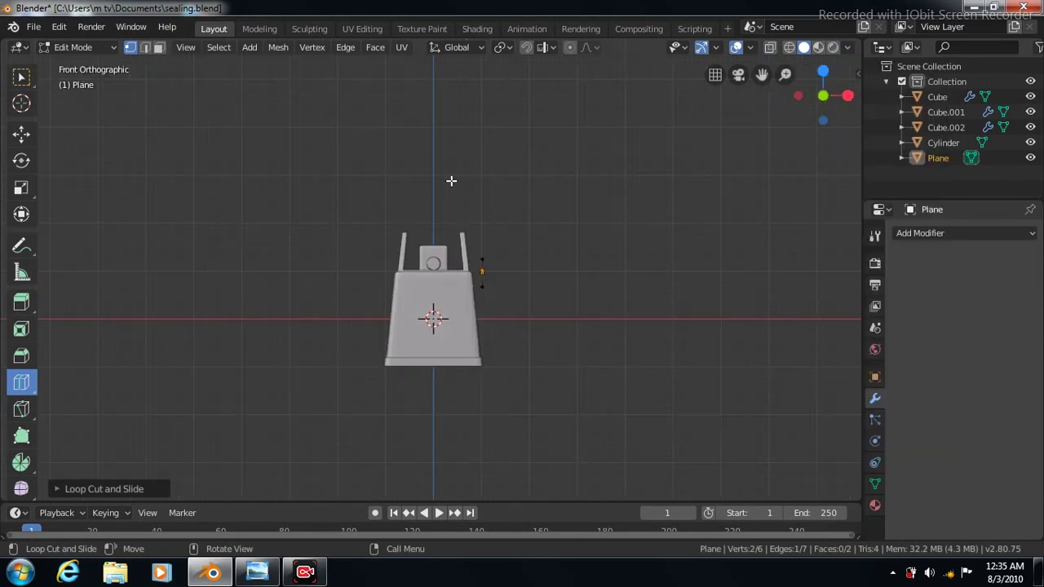
scroll(451, 180, up, 5)
click(21, 75)
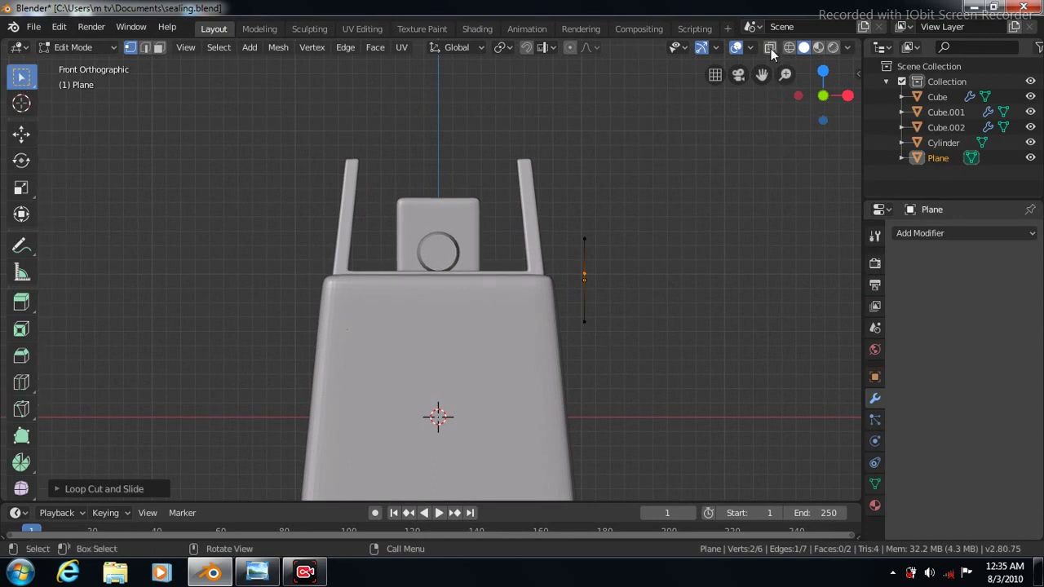
click(769, 47)
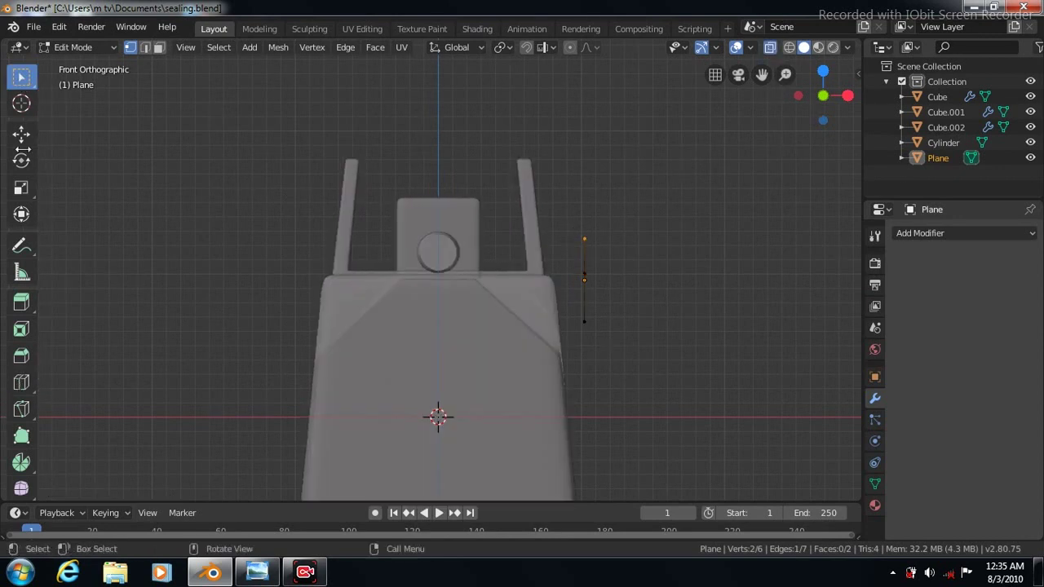
key(shift+space)
key(g)
drag(645, 239, 635, 248)
drag(573, 176, 573, 180)
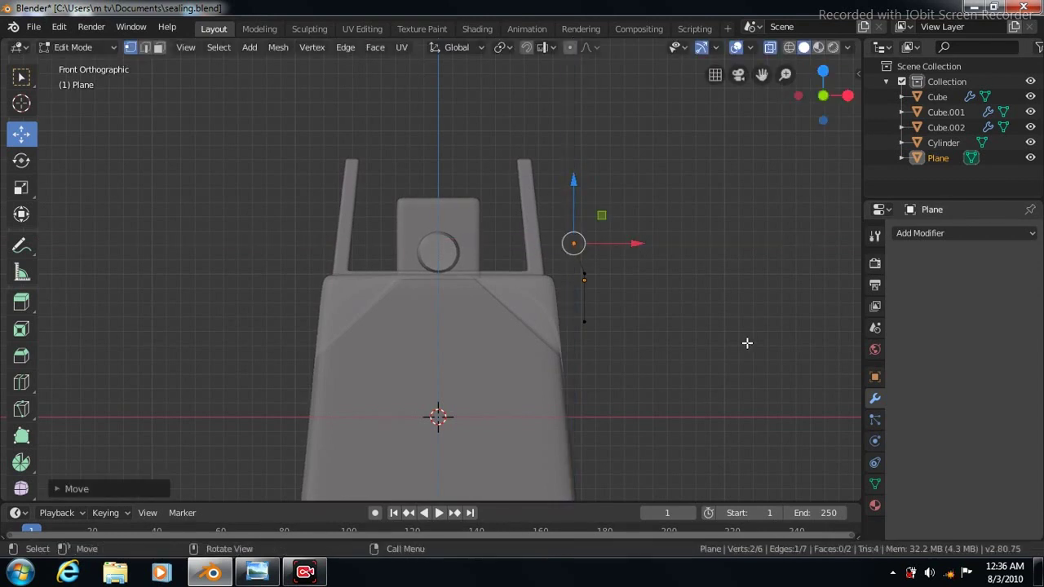
key(Tab)
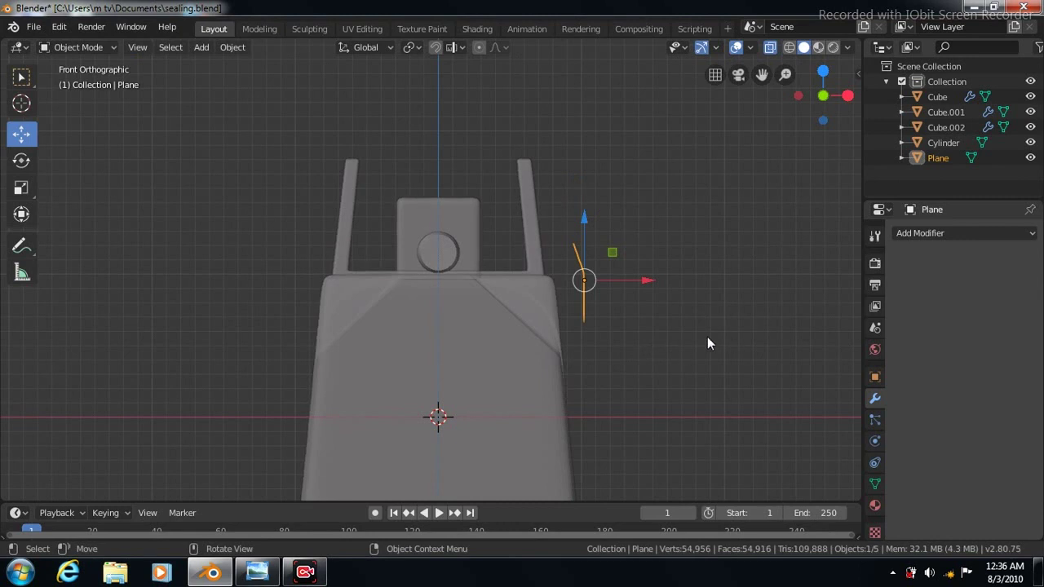
Tilt the bent plane and slide it left beside the round knob
click(22, 160)
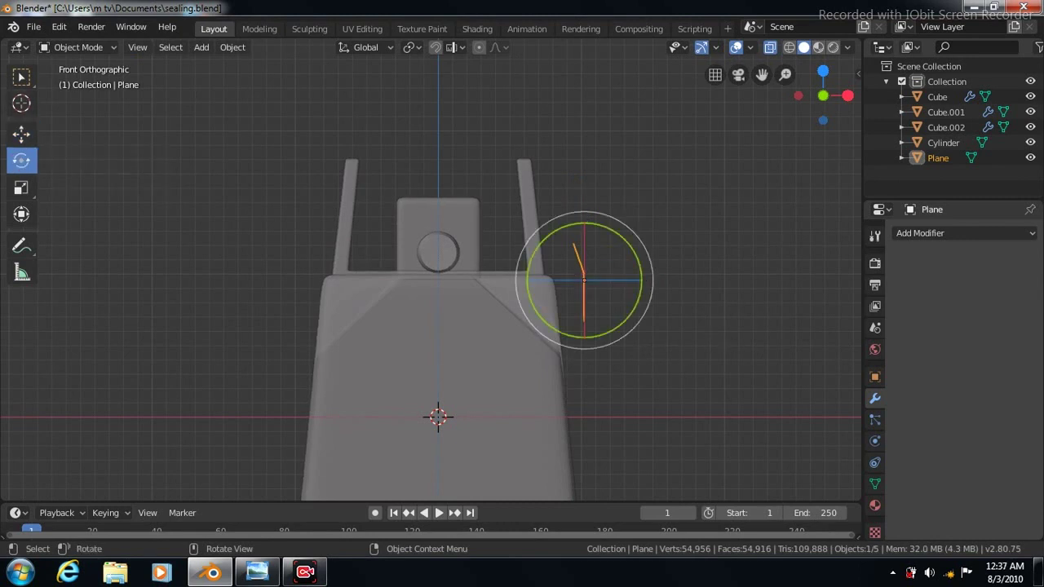
drag(631, 251, 620, 236)
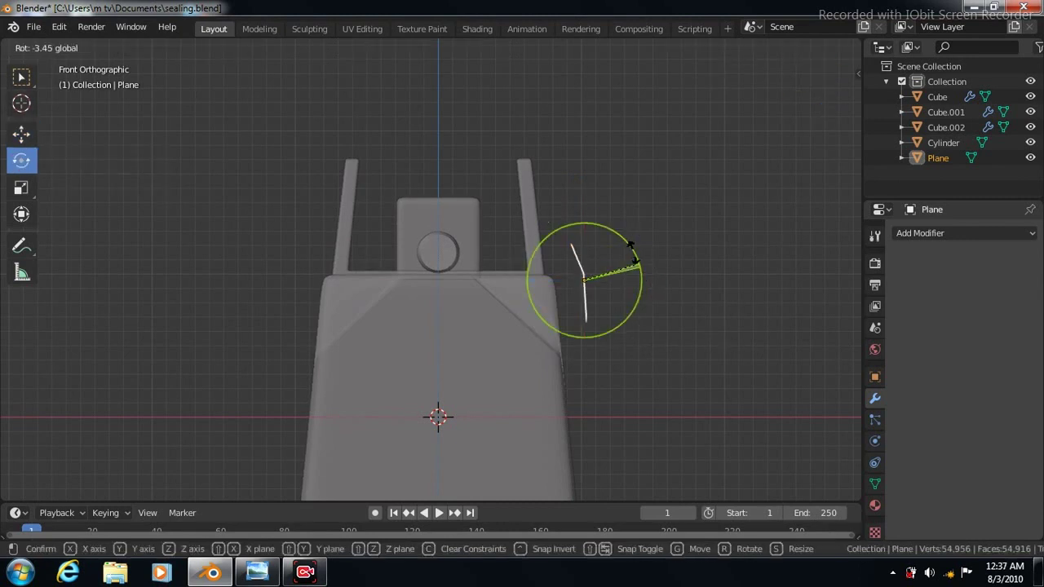
click(22, 137)
drag(649, 279, 575, 308)
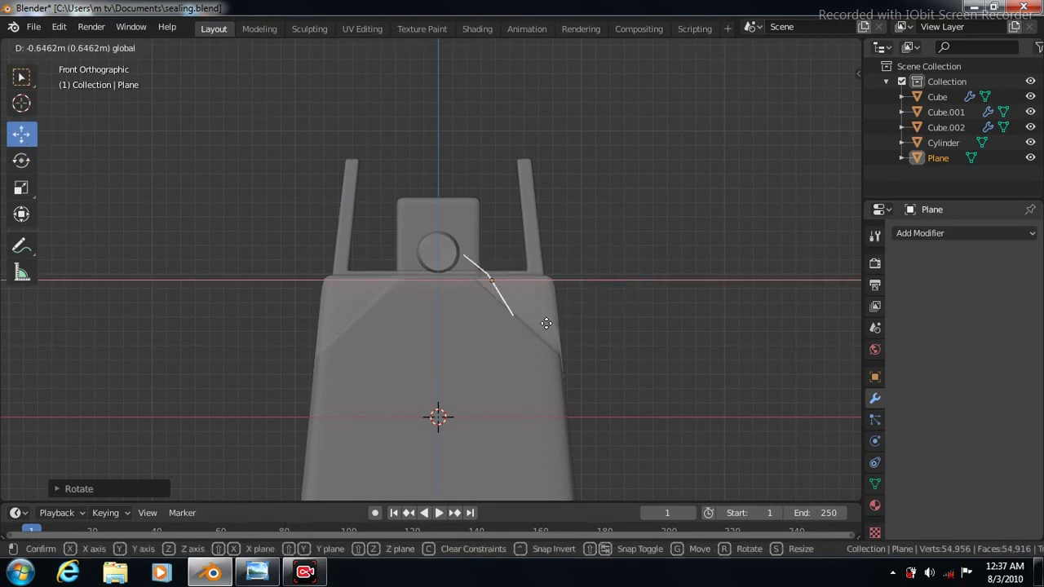
drag(537, 330, 538, 332)
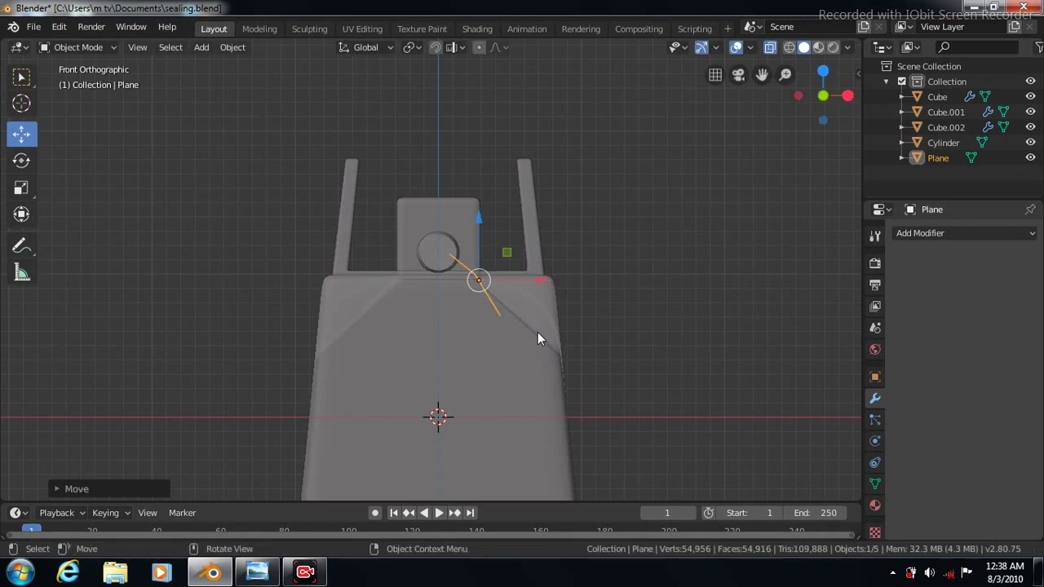
Rotate the plane again to follow the slanted shoulder, then select the threaded cylinder
click(22, 160)
drag(534, 267, 531, 259)
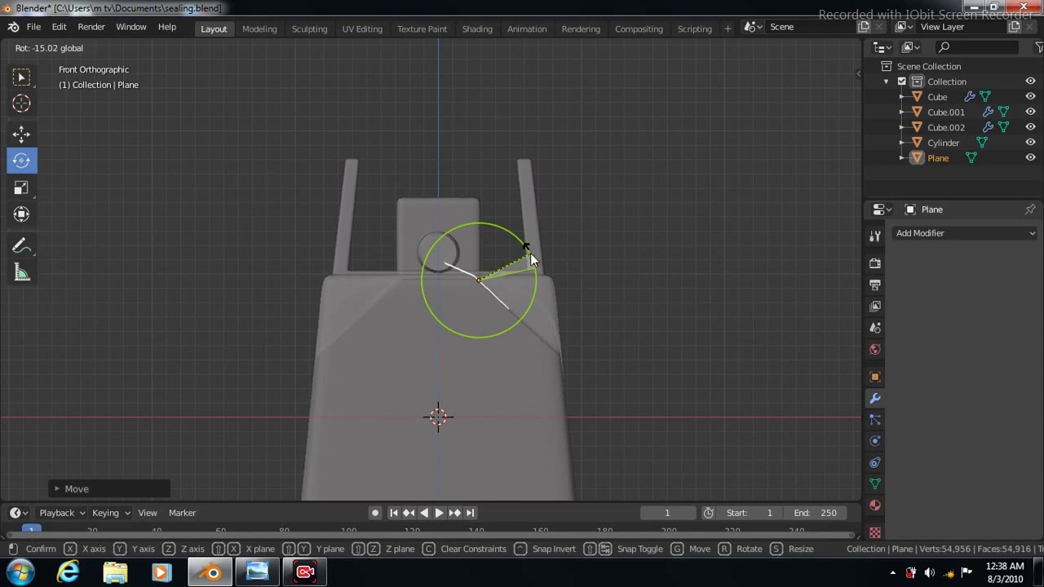
drag(530, 255, 531, 256)
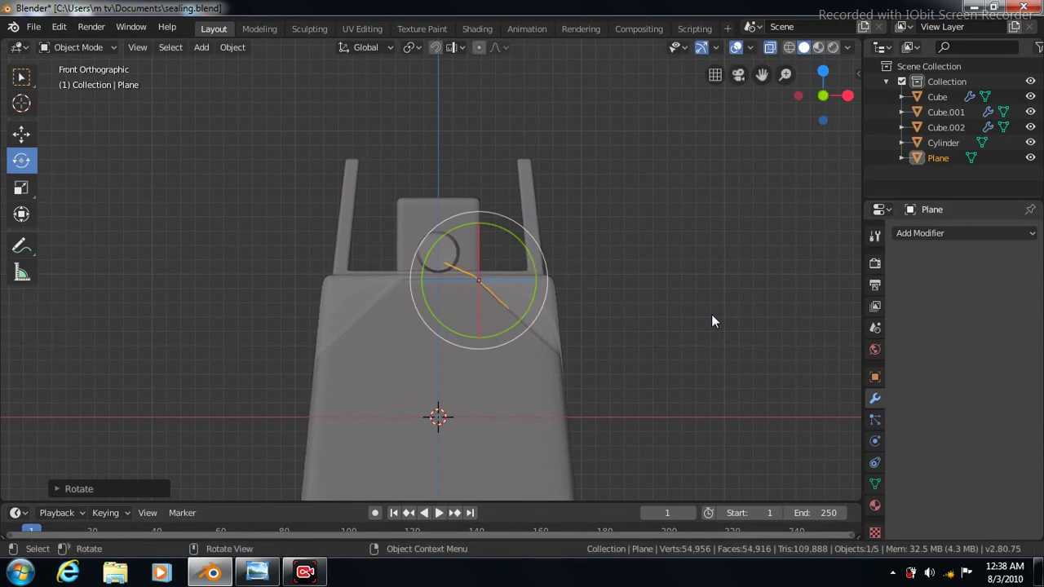
click(21, 77)
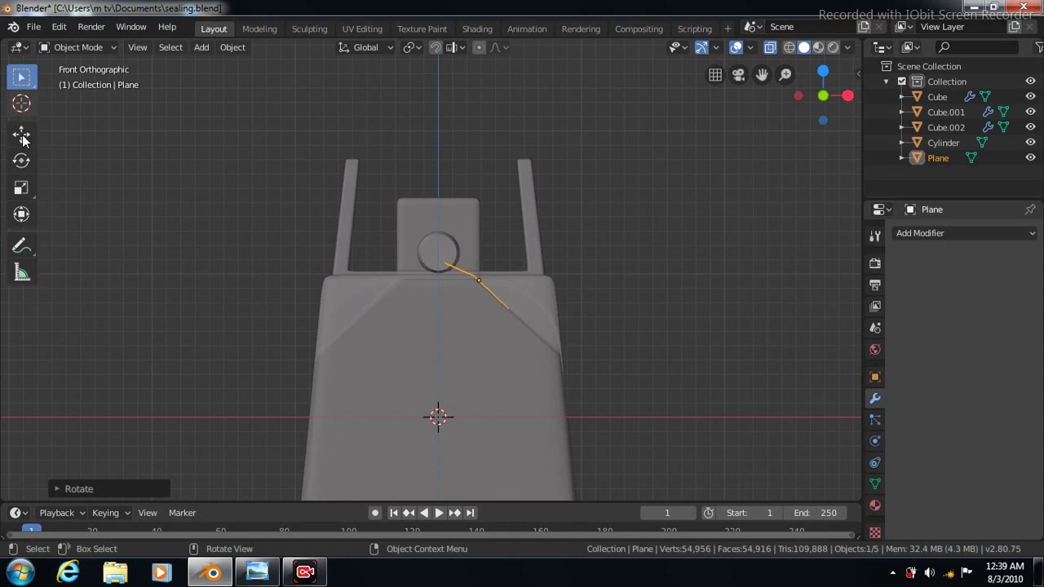
click(428, 247)
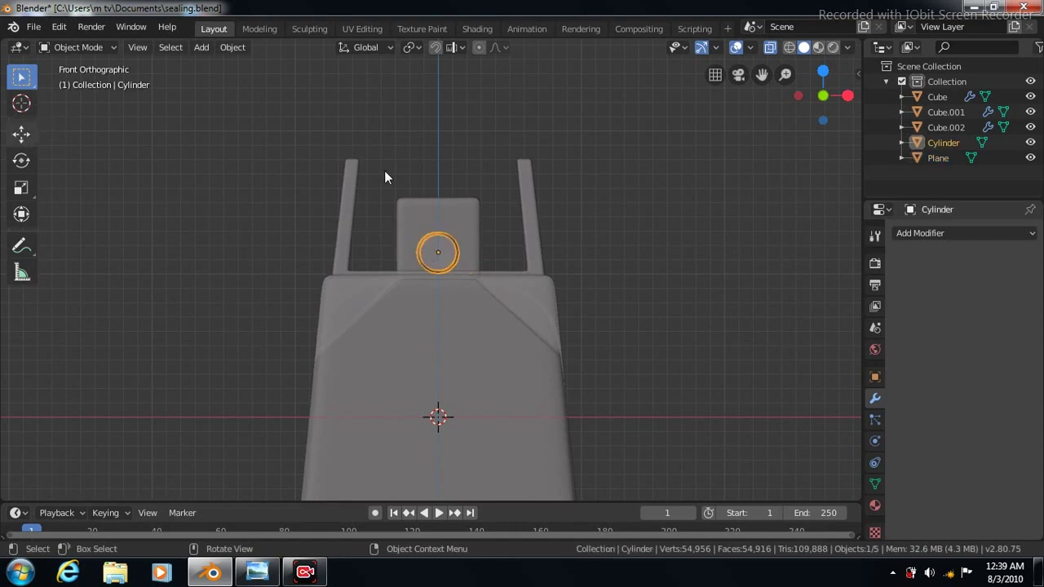
Lower the threaded cylinder along Z and view it from the right
key(shift+space)
key(g)
drag(437, 189, 440, 221)
key(KP_3)
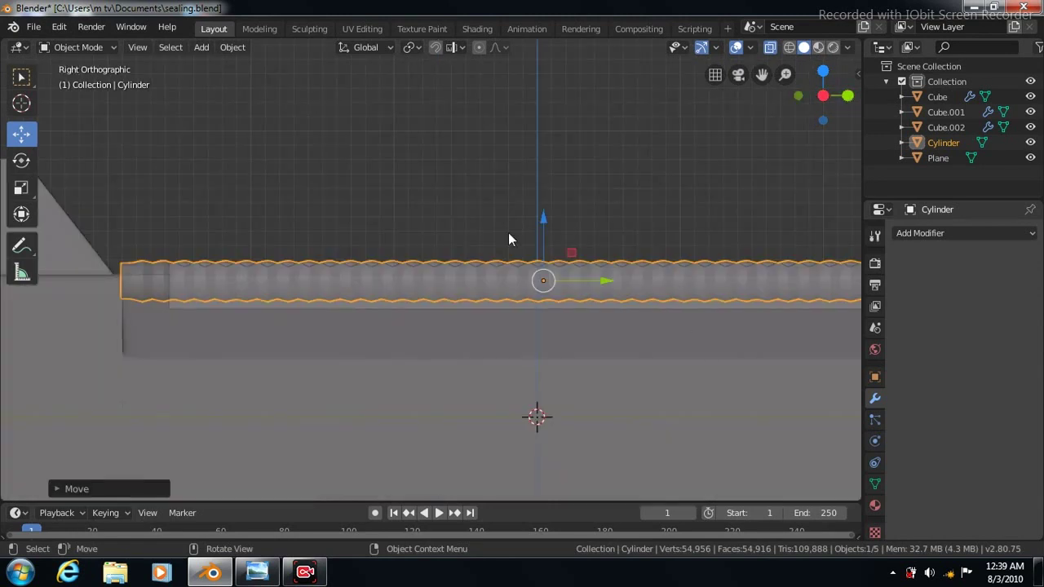
scroll(589, 222, down, 1)
scroll(588, 222, down, 1)
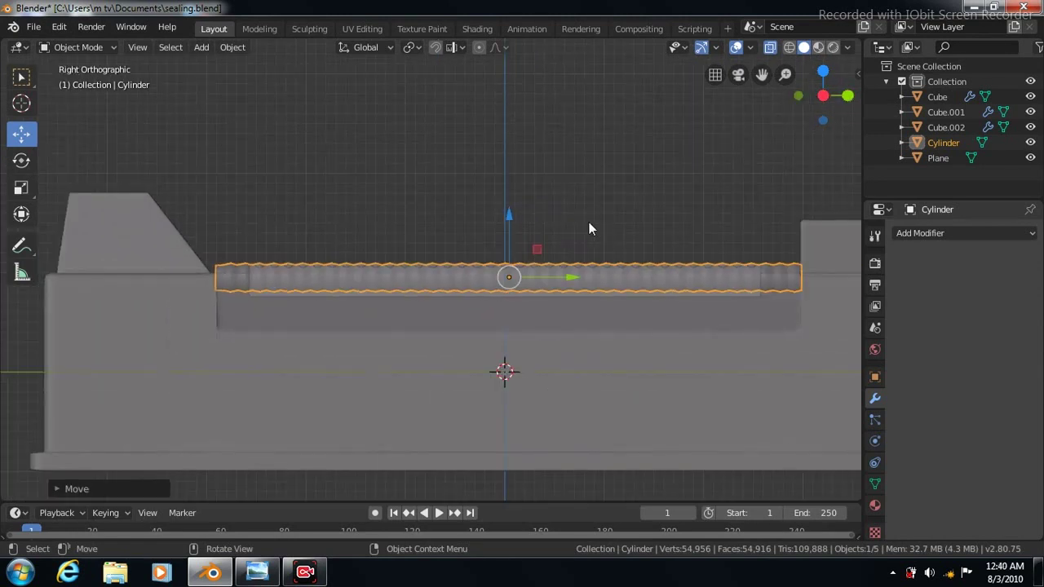
Reselect the plane in front view and nudge its vertices vertically in Edit Mode
click(419, 296)
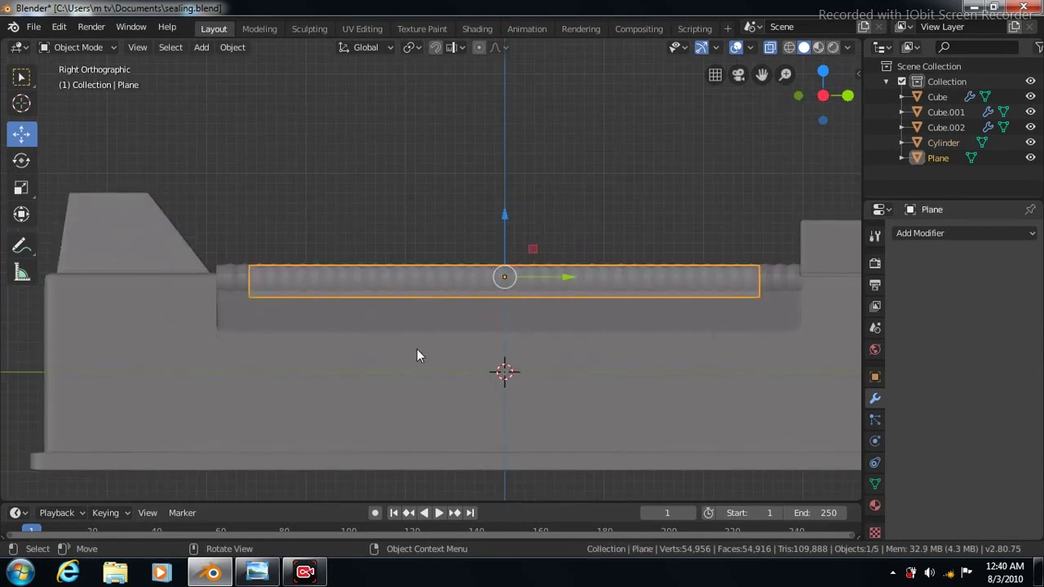
key(KP_1)
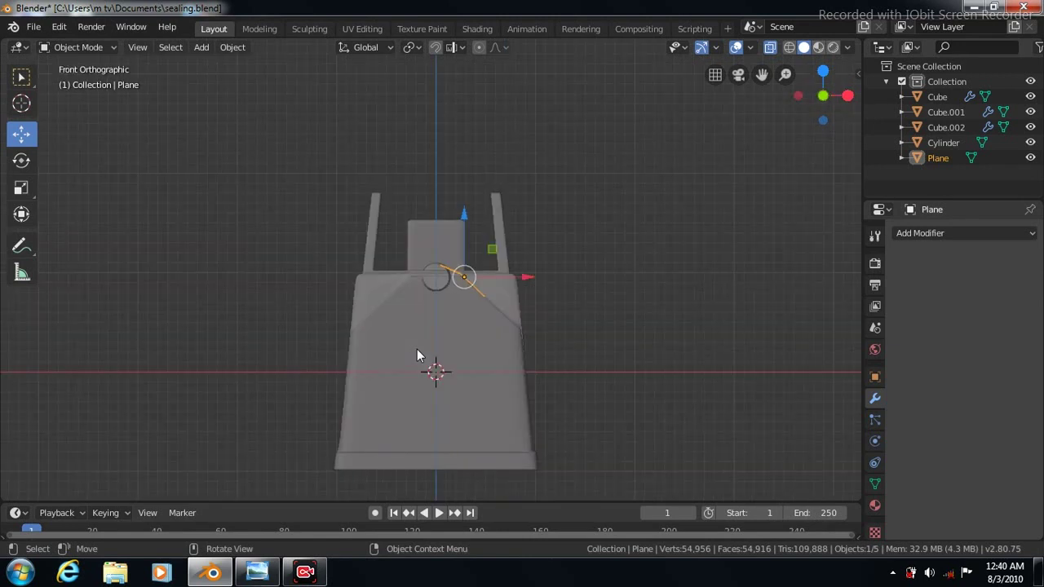
scroll(622, 346, up, 1)
scroll(622, 346, up, 2)
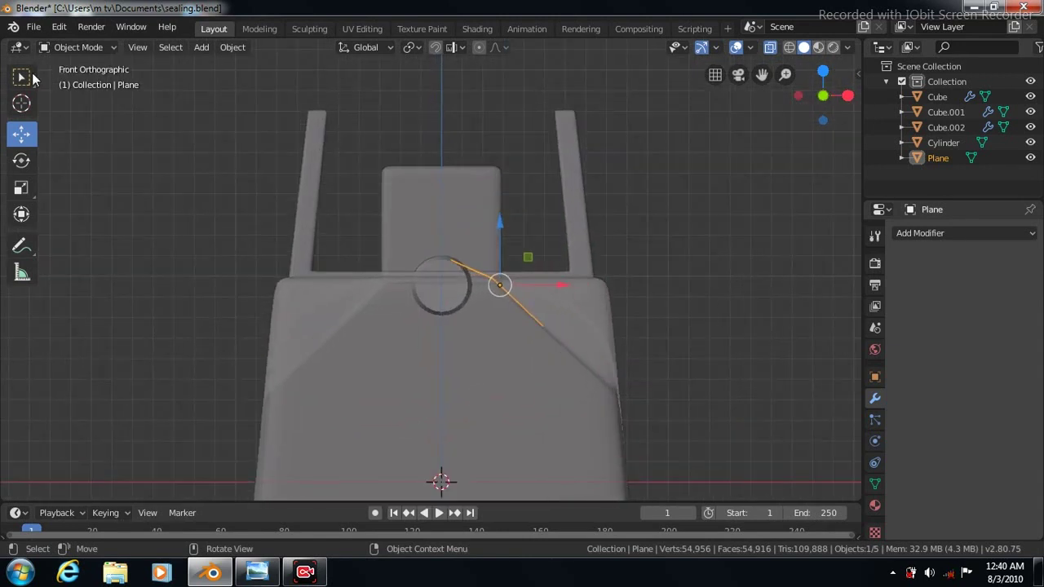
key(Tab)
drag(450, 197, 449, 194)
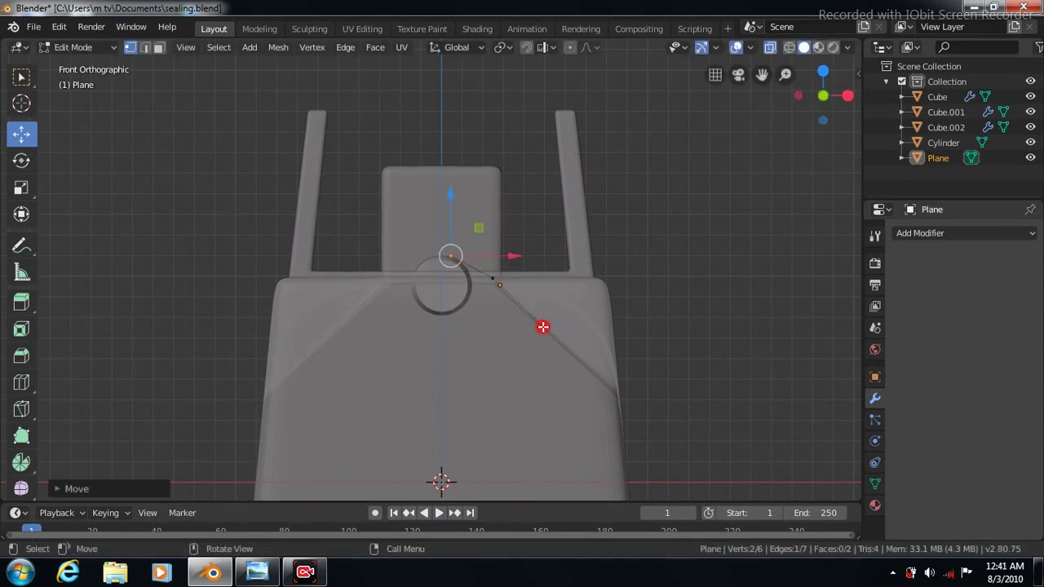
Box-select the wire's lower end vertex and drag it down the front slope along X
click(542, 327)
key(w)
drag(534, 314, 552, 337)
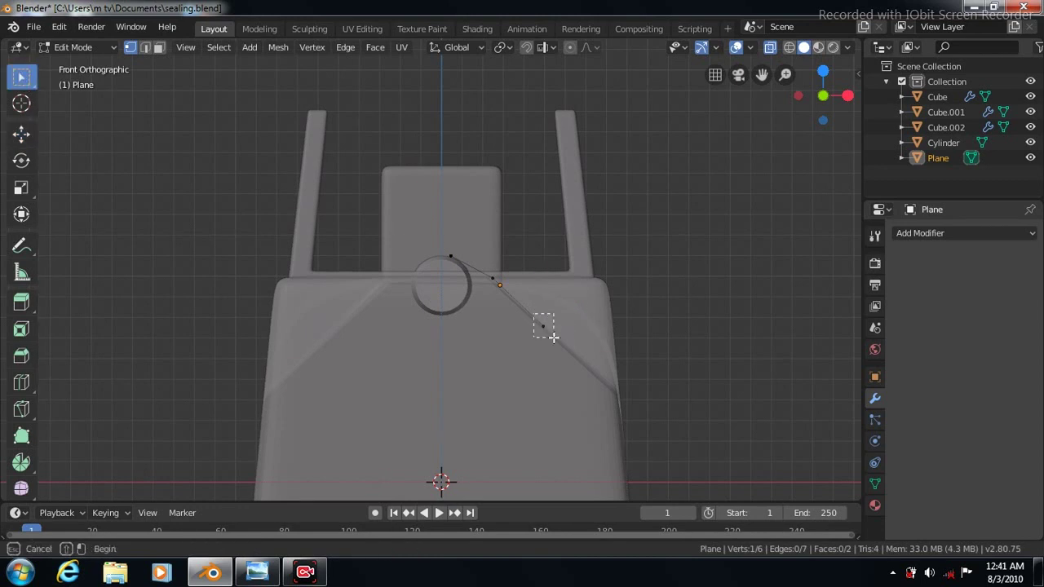
click(21, 134)
mouse_move(544, 266)
mouse_down()
mouse_move(552, 297)
mouse_move(636, 326)
mouse_up()
drag(606, 367, 643, 332)
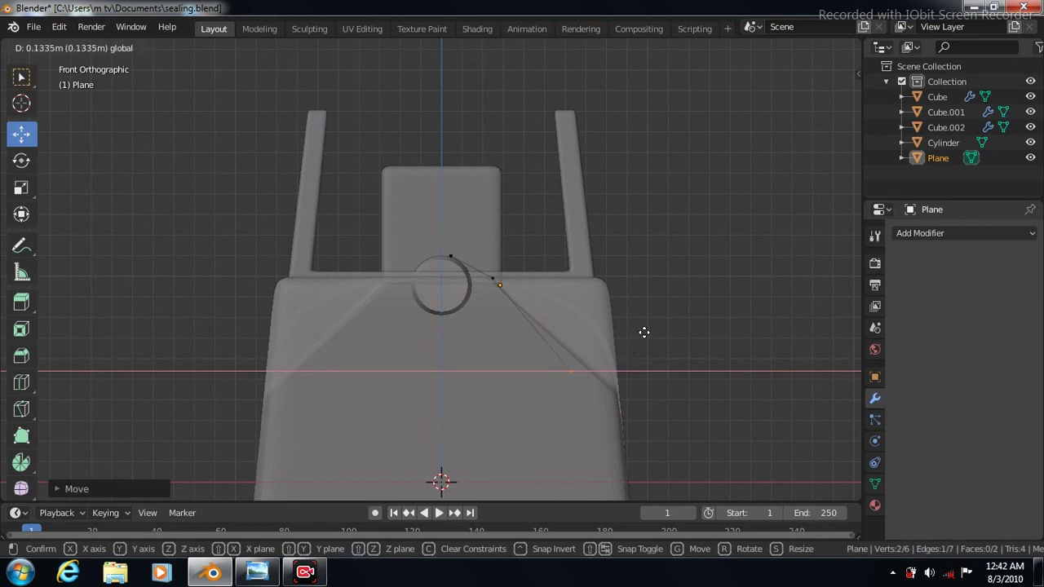
click(660, 300)
key(KP_3)
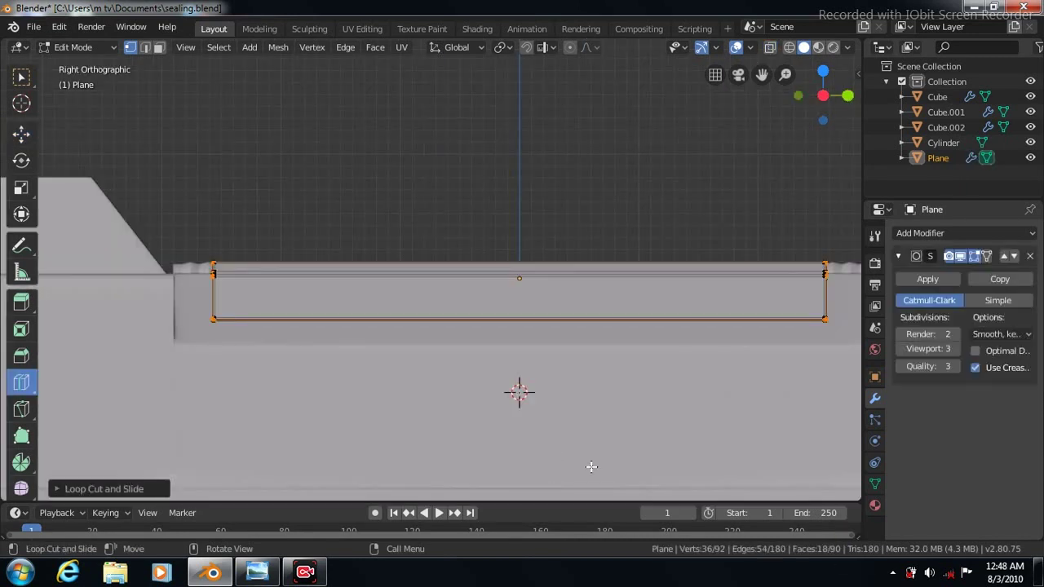
key(Tab)
click(629, 189)
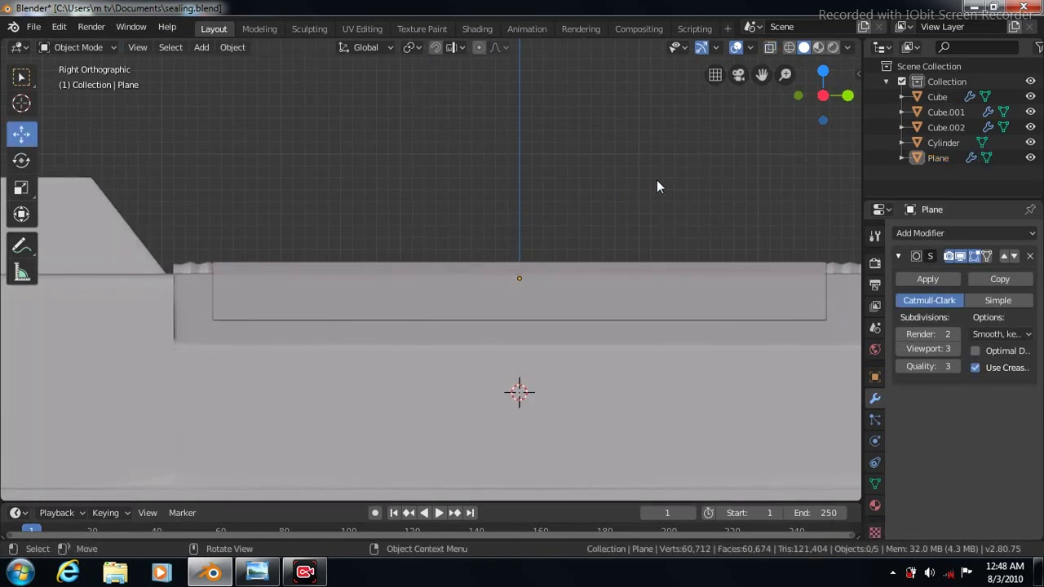
scroll(657, 184, down, 2)
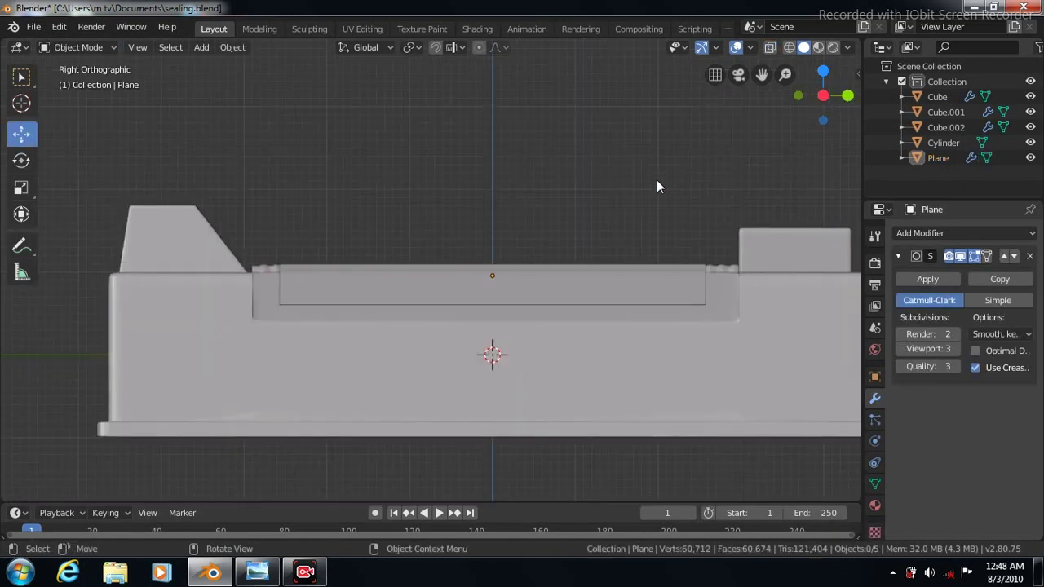
Add a cylinder above the machine and cut two edge loops into it
click(201, 46)
click(359, 140)
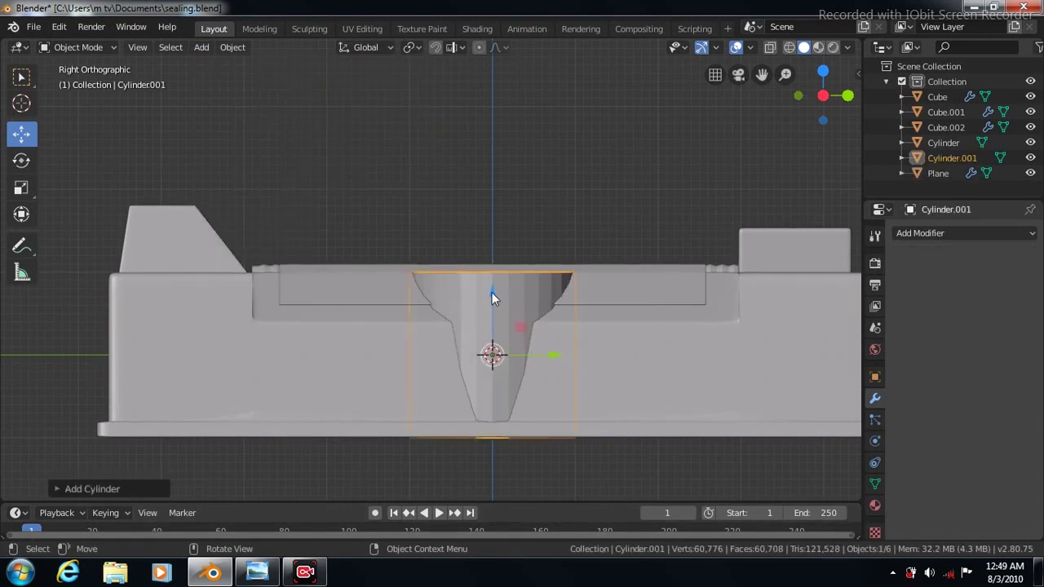
key(g)
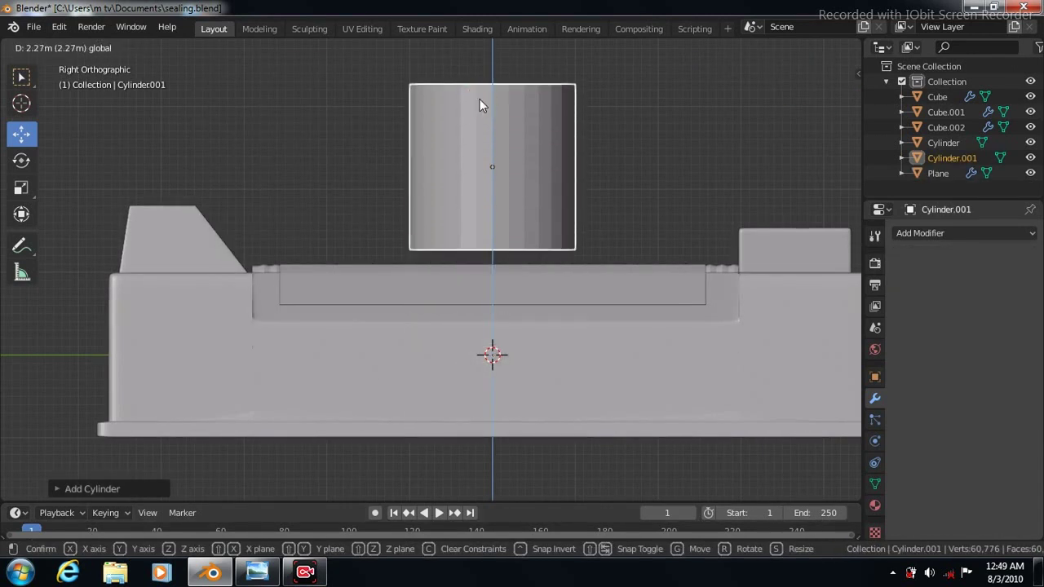
click(479, 98)
key(Tab)
drag(550, 166, 548, 136)
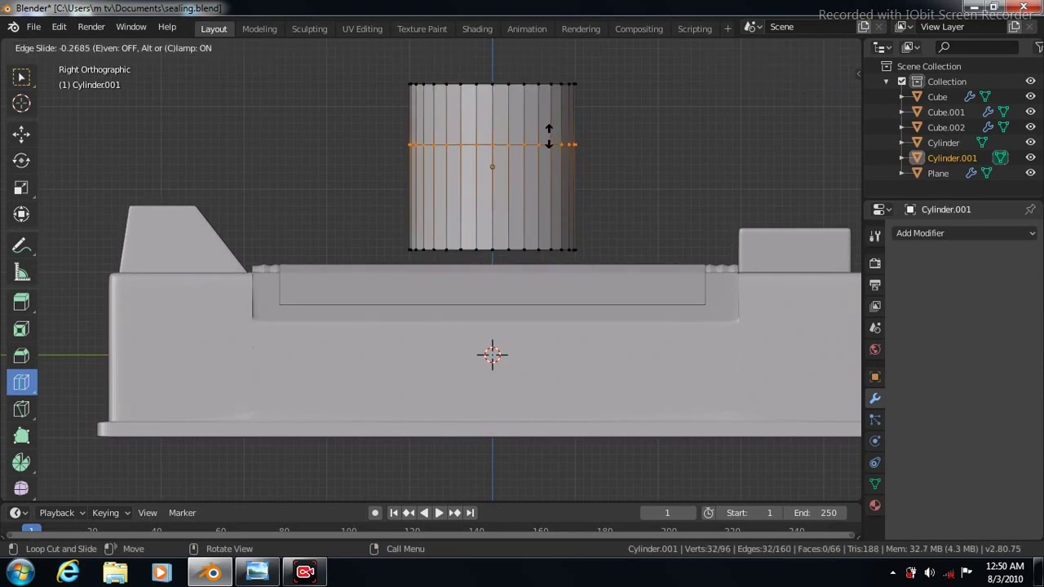
drag(548, 191, 543, 135)
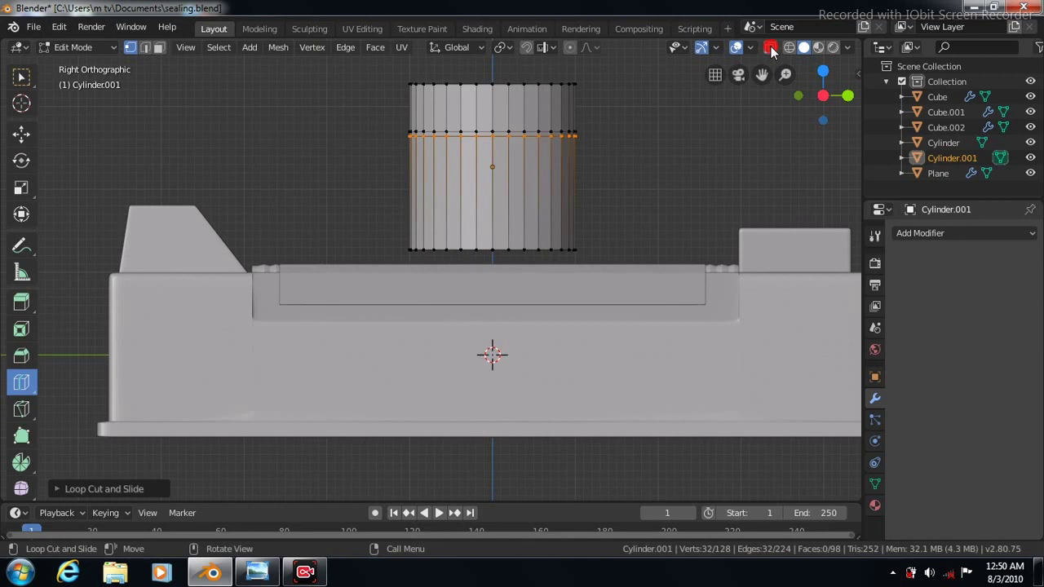
With X-ray on, scale the cylinder's lower section into a narrow stem about twice as tall
click(770, 47)
key(w)
mouse_move(394, 133)
mouse_down()
mouse_move(667, 190)
mouse_move(654, 247)
mouse_up()
click(21, 191)
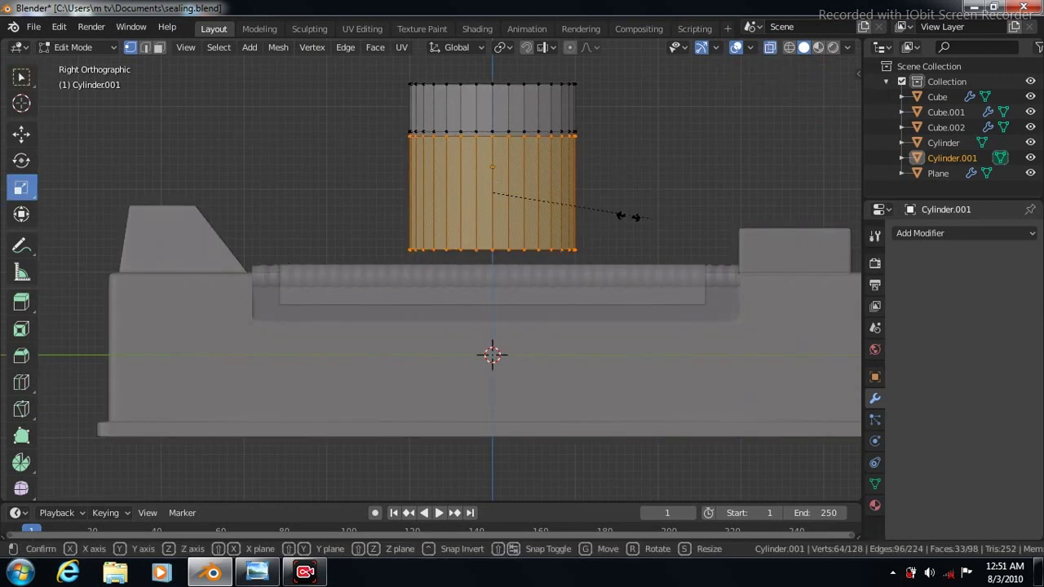
key(s)
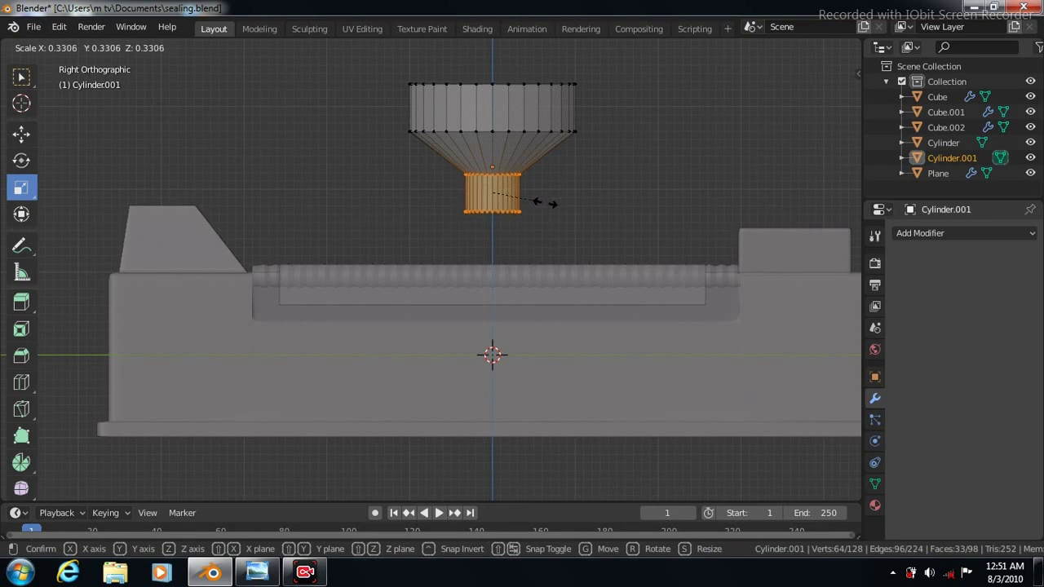
click(542, 200)
drag(493, 133, 492, 71)
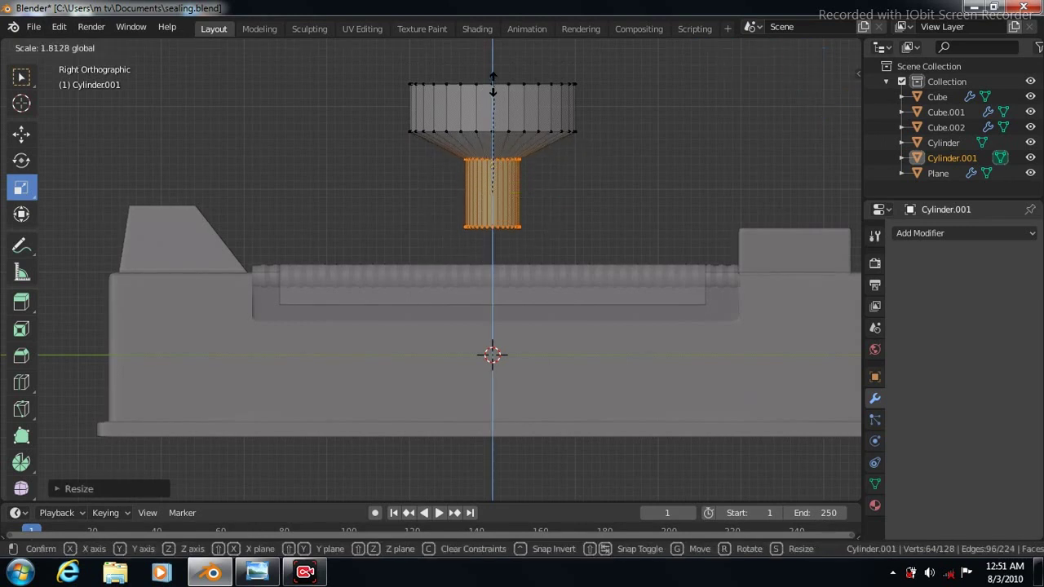
Raise the stem under the cap, then lower its bottom ring to lengthen it
click(21, 133)
drag(491, 133, 490, 108)
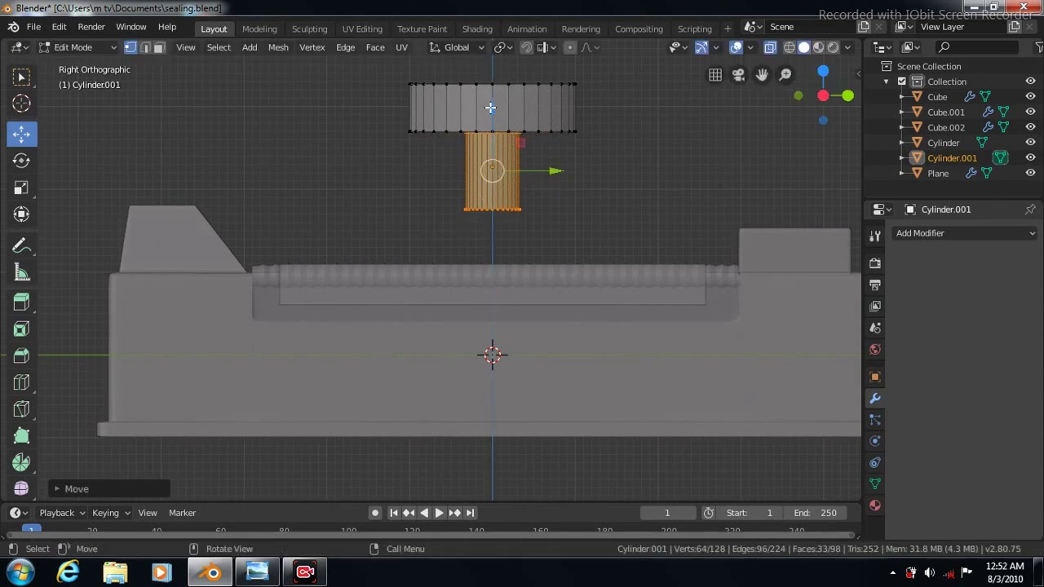
click(22, 79)
drag(441, 194, 547, 240)
click(22, 133)
drag(492, 147, 492, 165)
Add a Subdivision Surface modifier to the knob and turn X-ray off
click(938, 234)
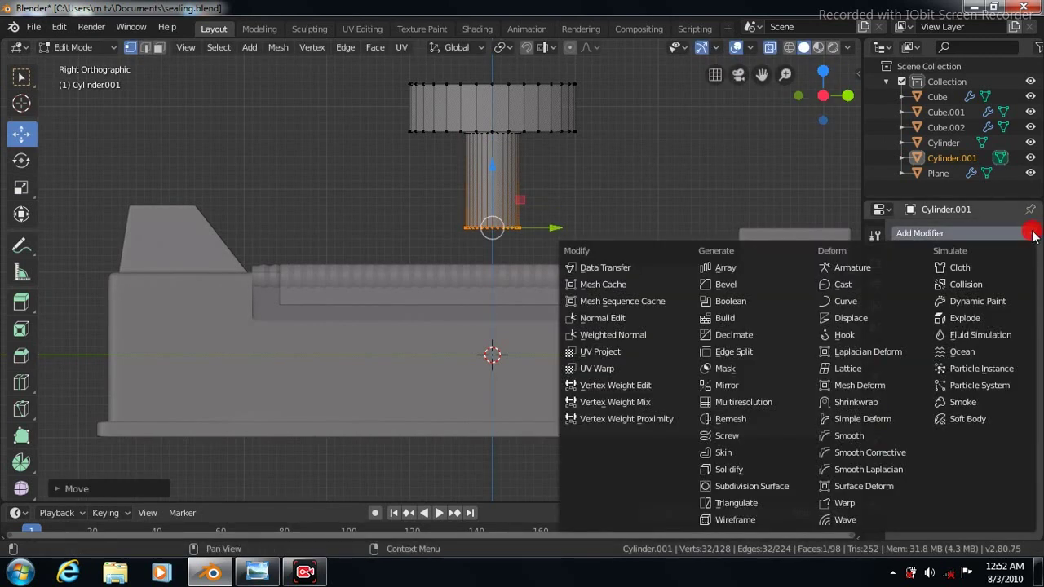
click(734, 487)
mouse_move(927, 348)
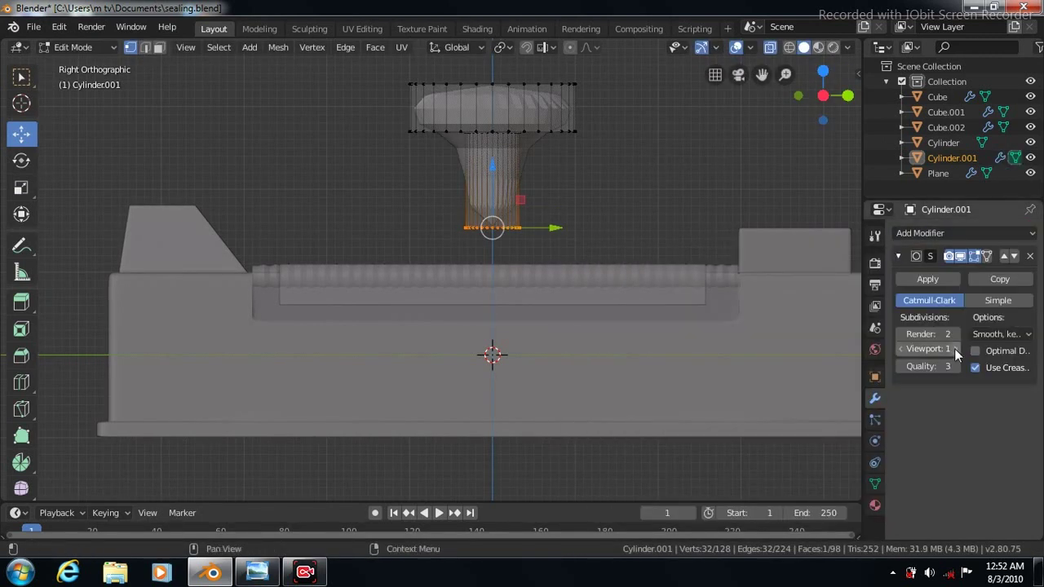
click(770, 49)
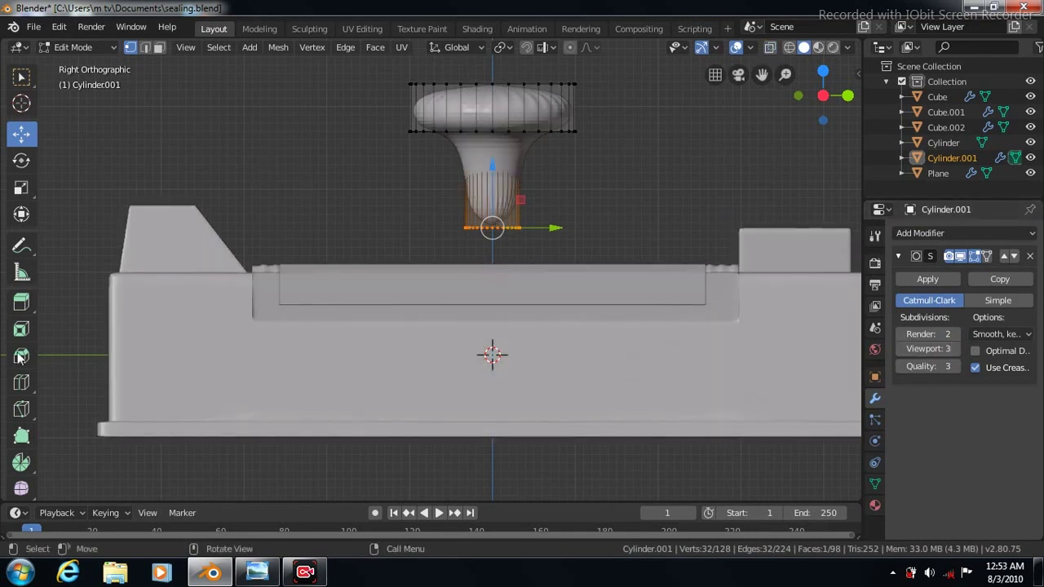
Cut supporting edge loops on the knob's stem and under the cap's rim
click(21, 383)
drag(492, 180, 492, 139)
drag(512, 105, 509, 115)
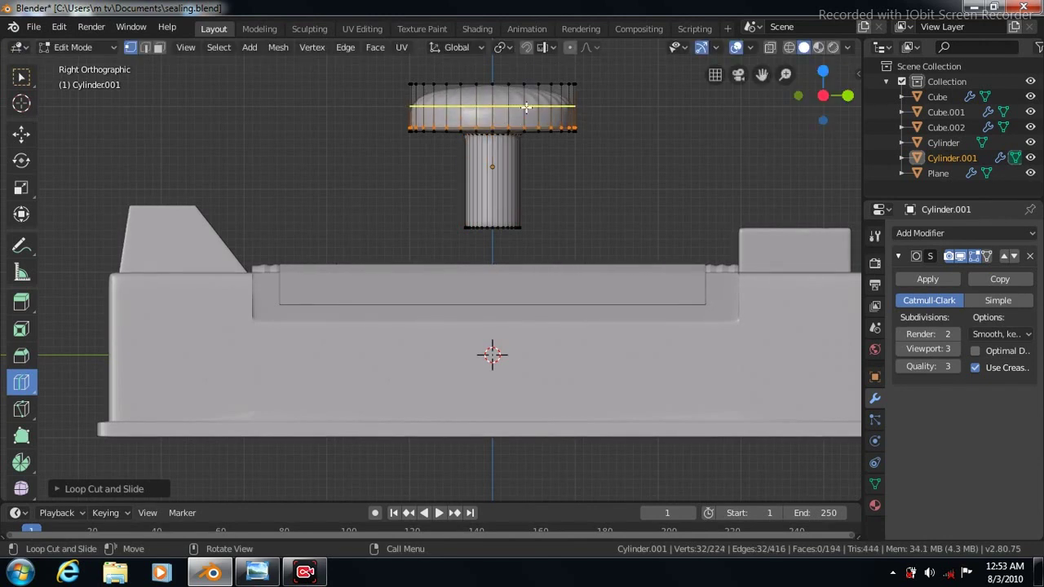
click(509, 106)
click(526, 100)
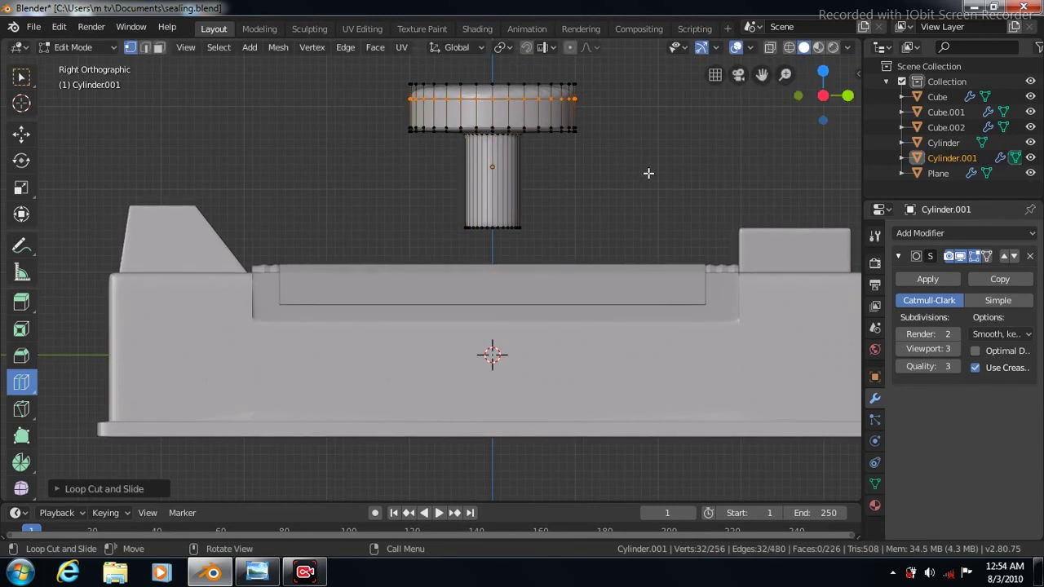
middle_drag(647, 170, 531, 116)
drag(530, 124, 539, 107)
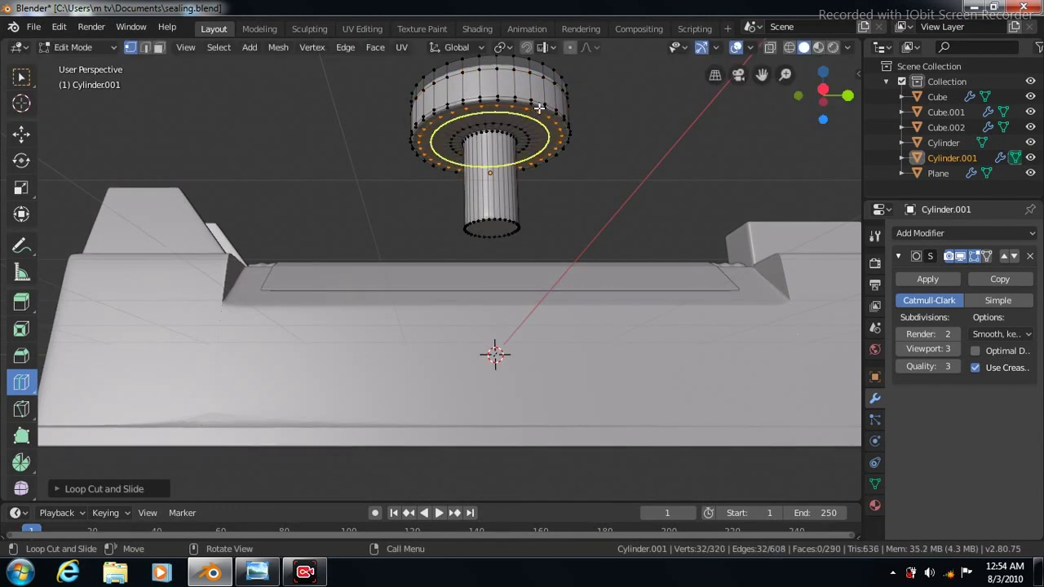
key(KP_8)
key(KP_8)
key(KP_8)
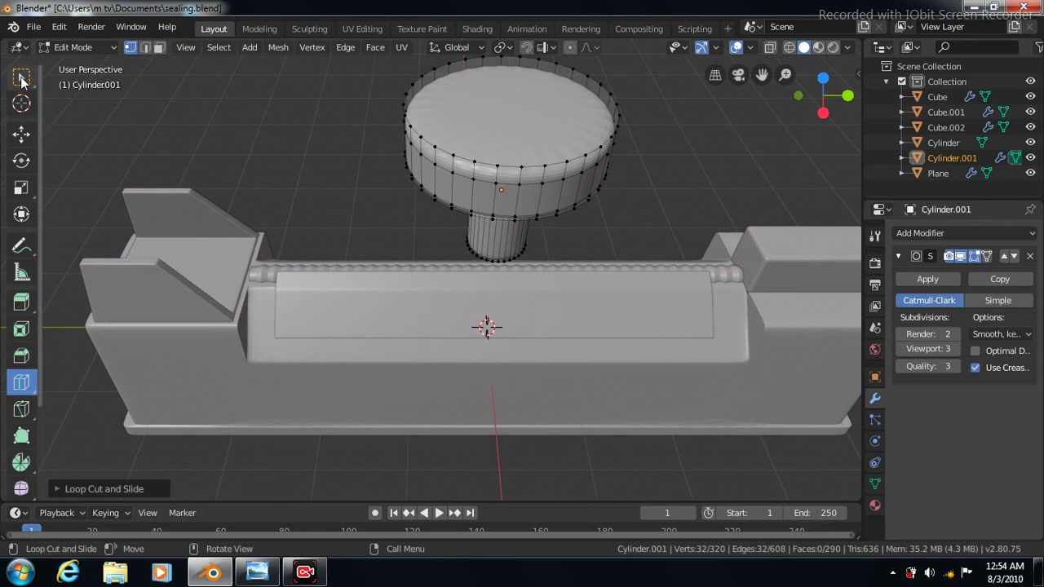
Select the knob's top face and inset it
click(22, 80)
click(159, 46)
click(491, 111)
click(375, 47)
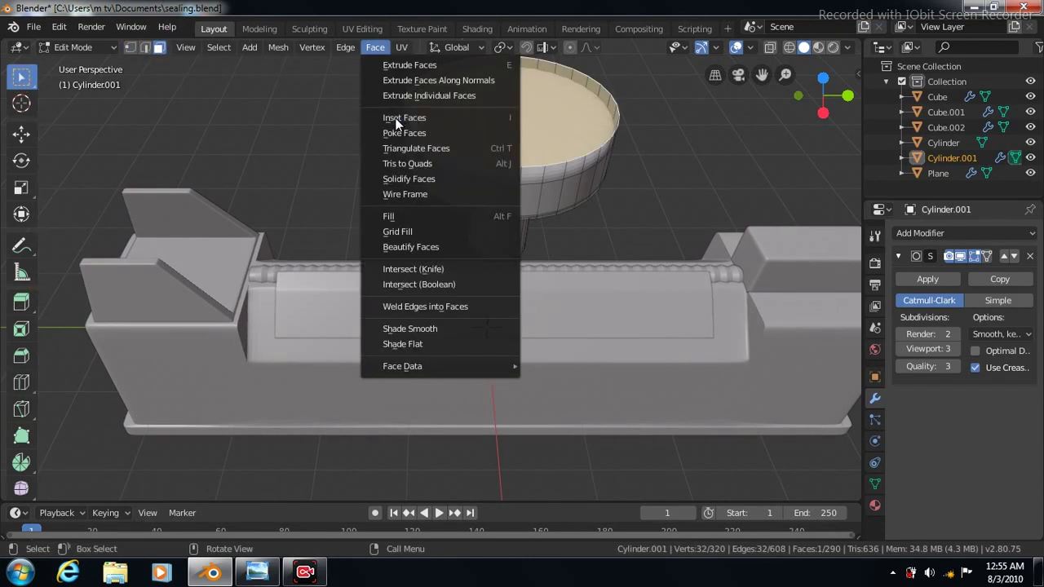
click(397, 121)
click(452, 107)
Shade the knob smooth and enable Auto Smooth in its mesh data normals
key(Tab)
right_click(445, 168)
click(391, 168)
click(875, 483)
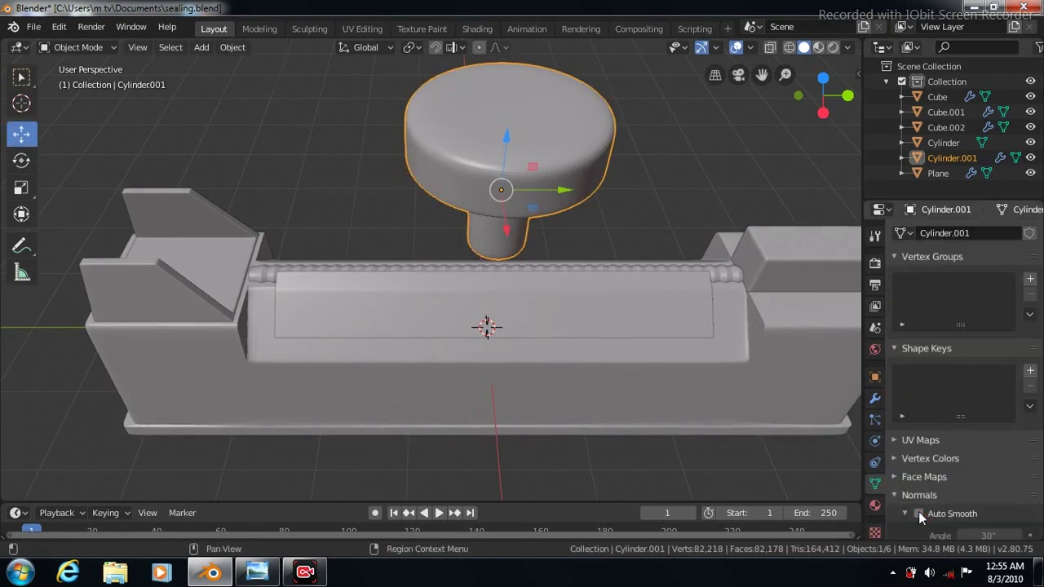
click(919, 514)
Raise the knob's inset top face slightly along Z
key(Tab)
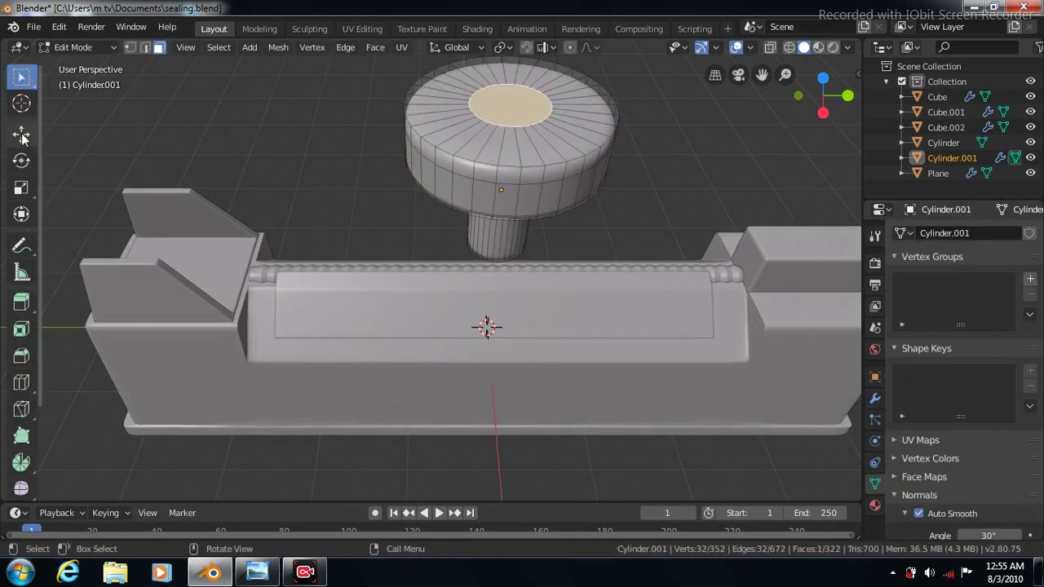
click(22, 133)
key(g)
click(515, 56)
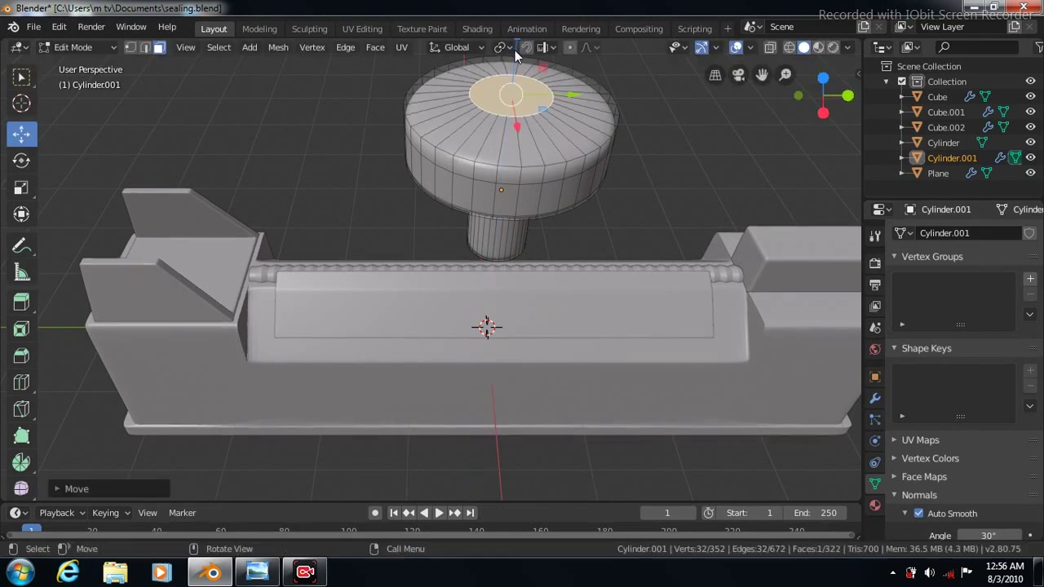
key(KP_3)
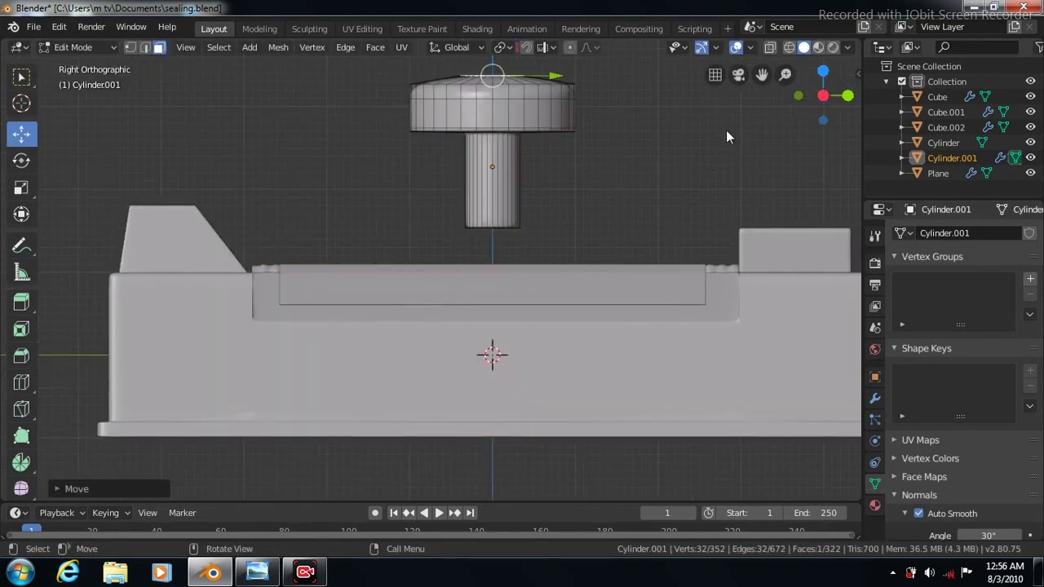
Scale the whole knob down to about 0.017 in Object Mode
key(Tab)
key(shift+space)
key(s)
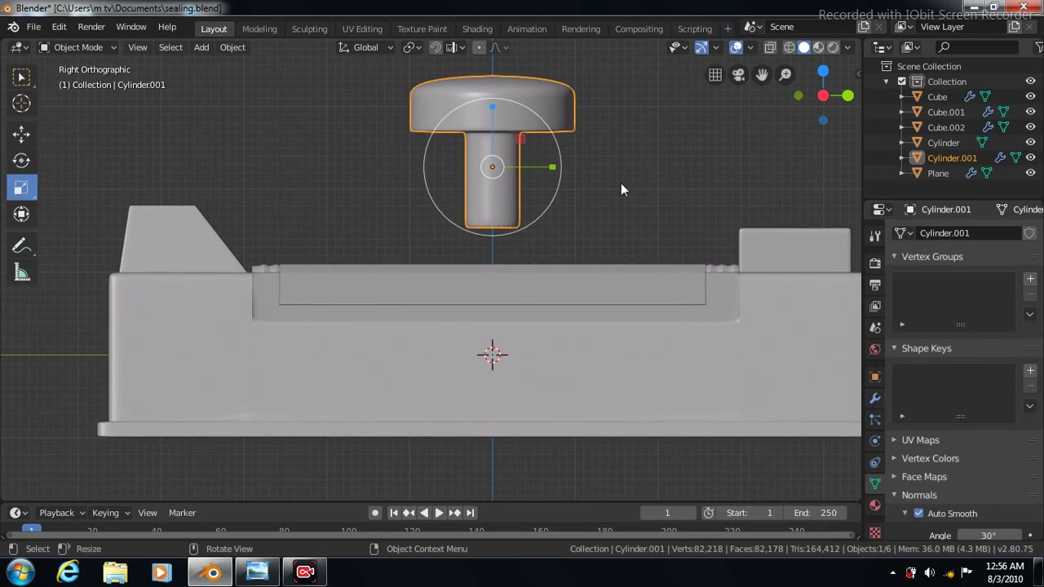
key(s)
click(493, 164)
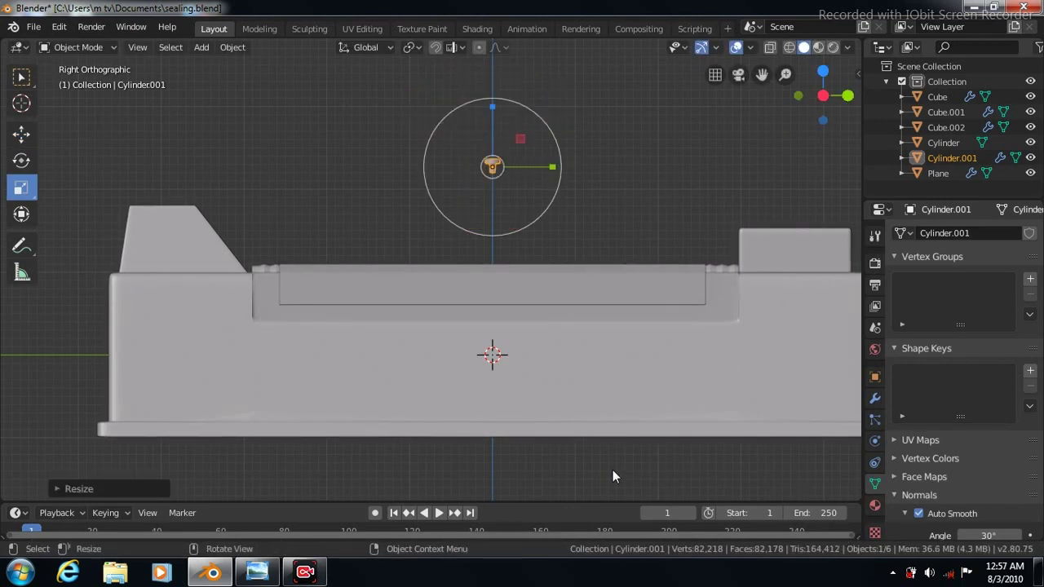
In front view with X-ray on, tilt the small rivet cylinder about 51.6°
click(22, 161)
key(KP_1)
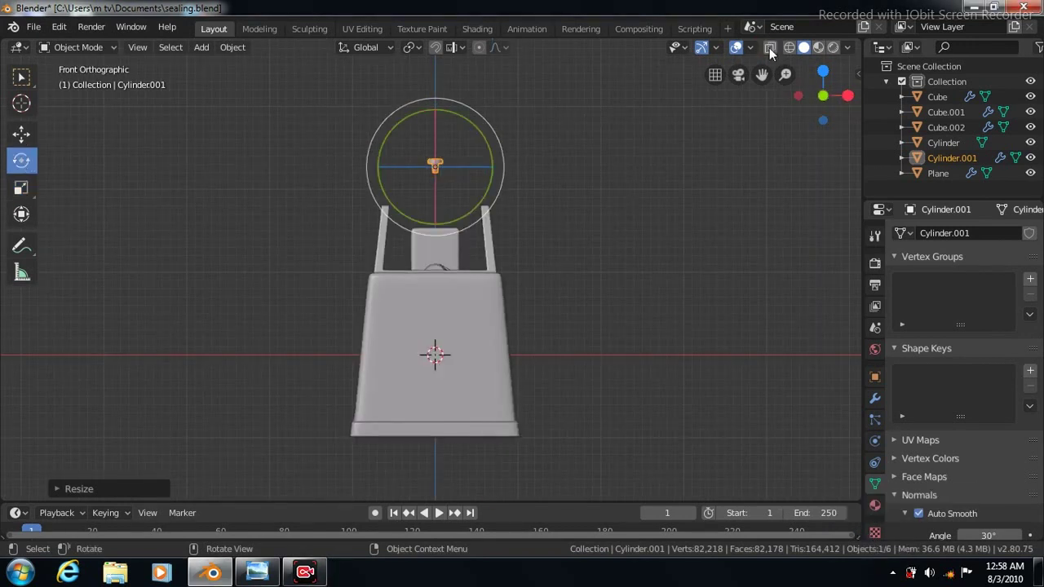
click(770, 49)
drag(489, 154, 503, 205)
key(shift+space)
Duplicate the tilted rivet and lower the copy onto the body just right of the knob
key(g)
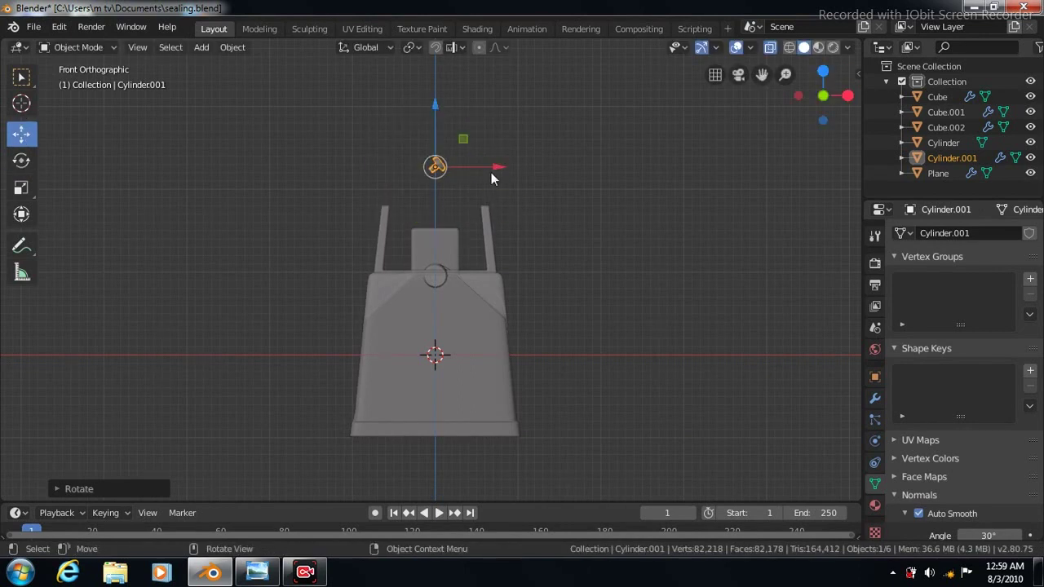
key(shift+d)
right_click(552, 190)
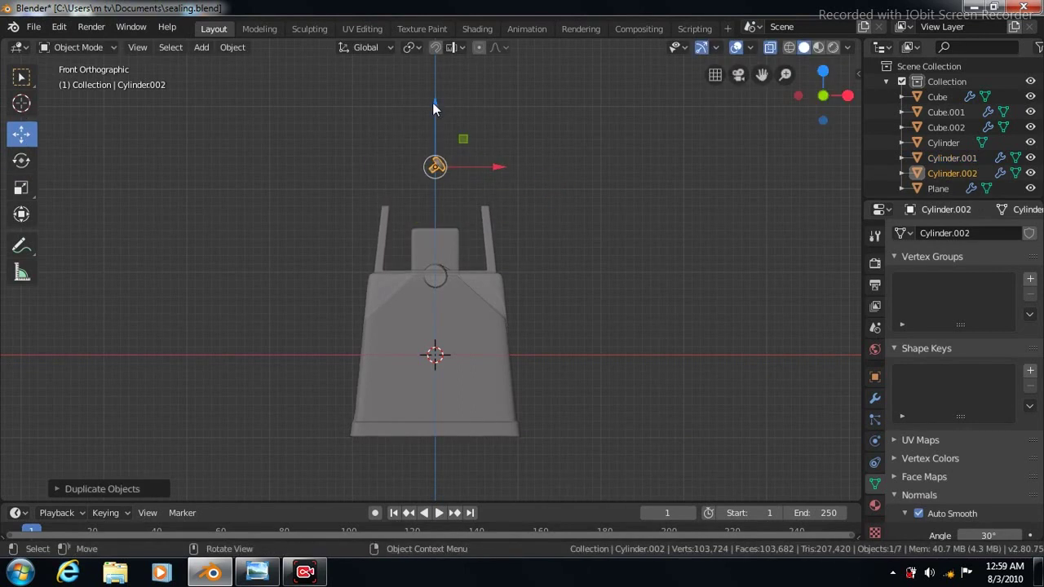
drag(433, 104, 455, 202)
drag(499, 261, 531, 274)
drag(467, 200, 468, 219)
mouse_move(526, 282)
mouse_down()
mouse_move(521, 300)
mouse_move(525, 289)
mouse_up()
drag(463, 225, 466, 236)
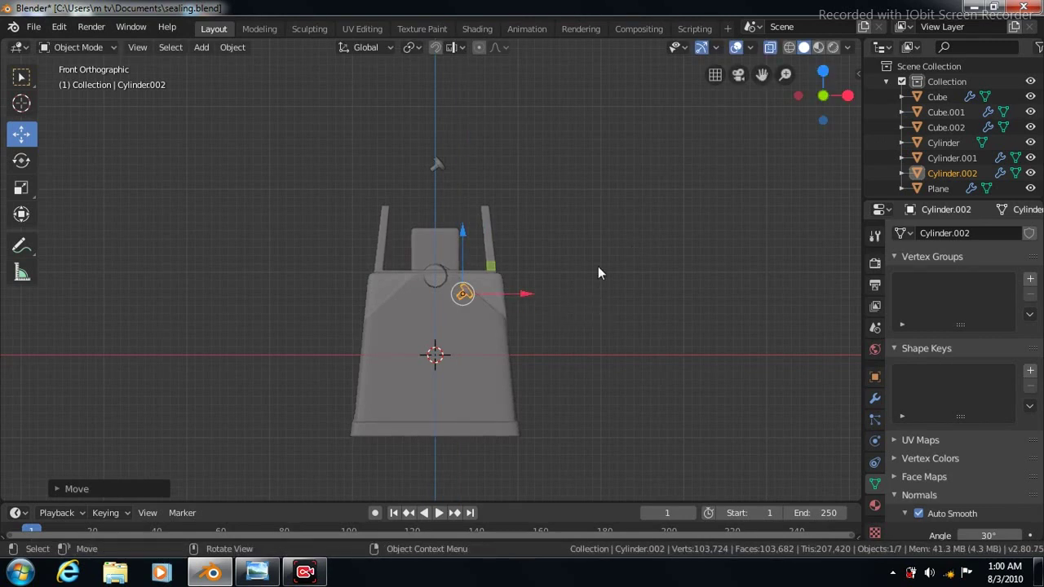
Nudge the rivet copy along X and switch to the right side view
scroll(598, 266, up, 3)
mouse_move(556, 318)
mouse_down()
mouse_move(578, 314)
mouse_move(569, 300)
mouse_up()
click(21, 161)
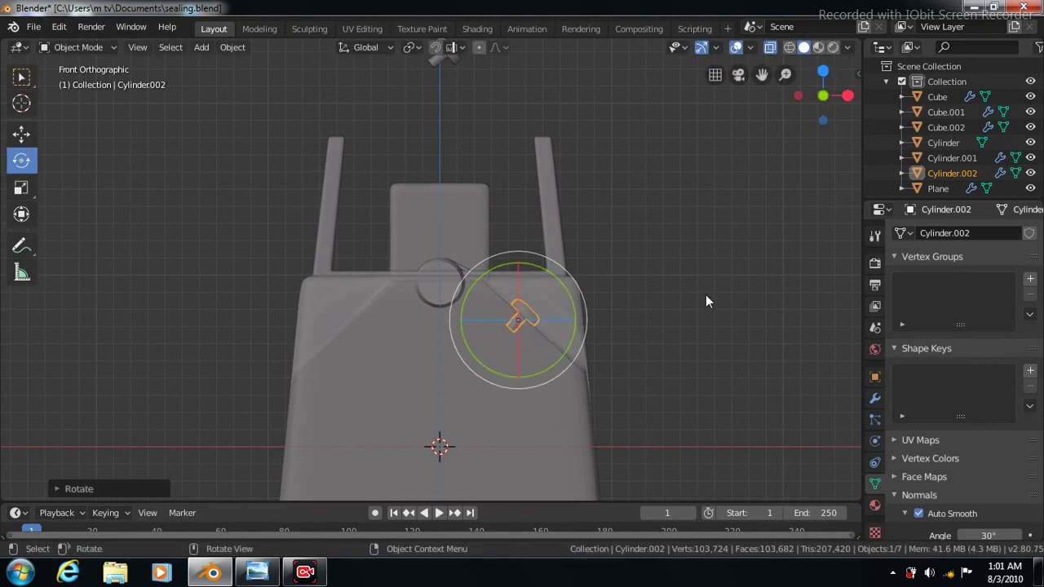
key(KP_3)
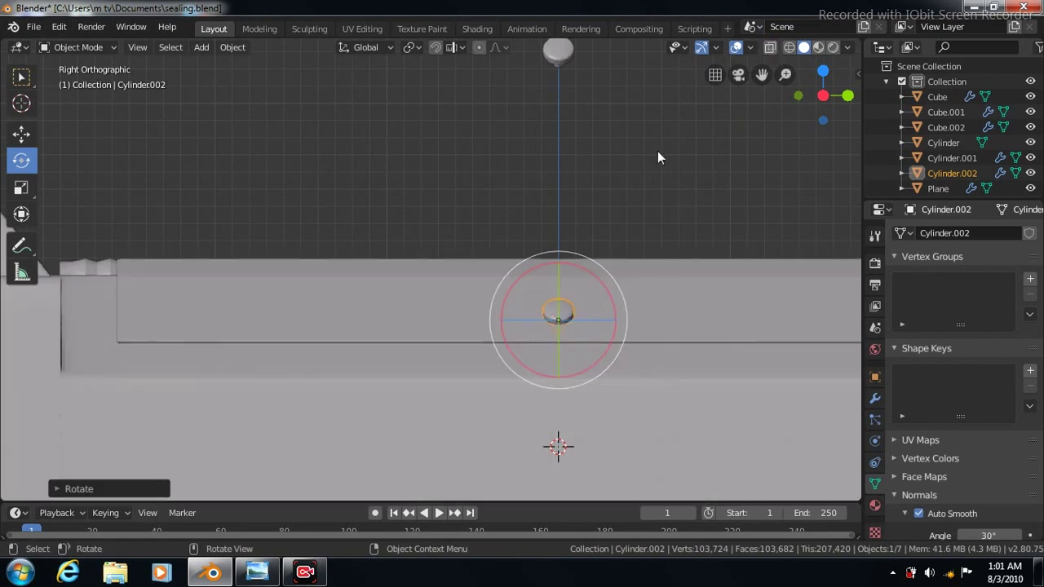
scroll(656, 242, down, 2)
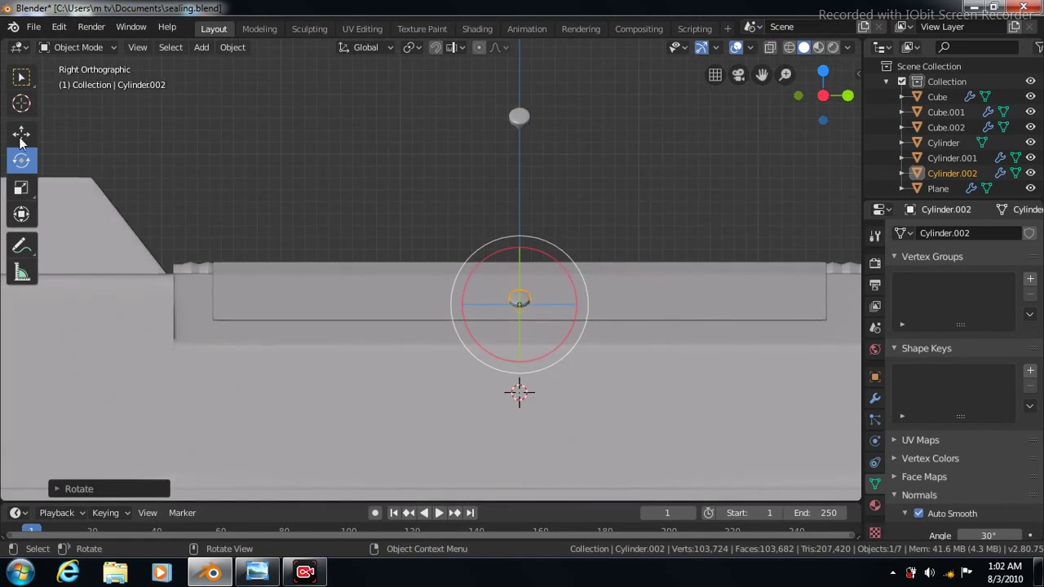
key(shift+space)
key(g)
click(579, 303)
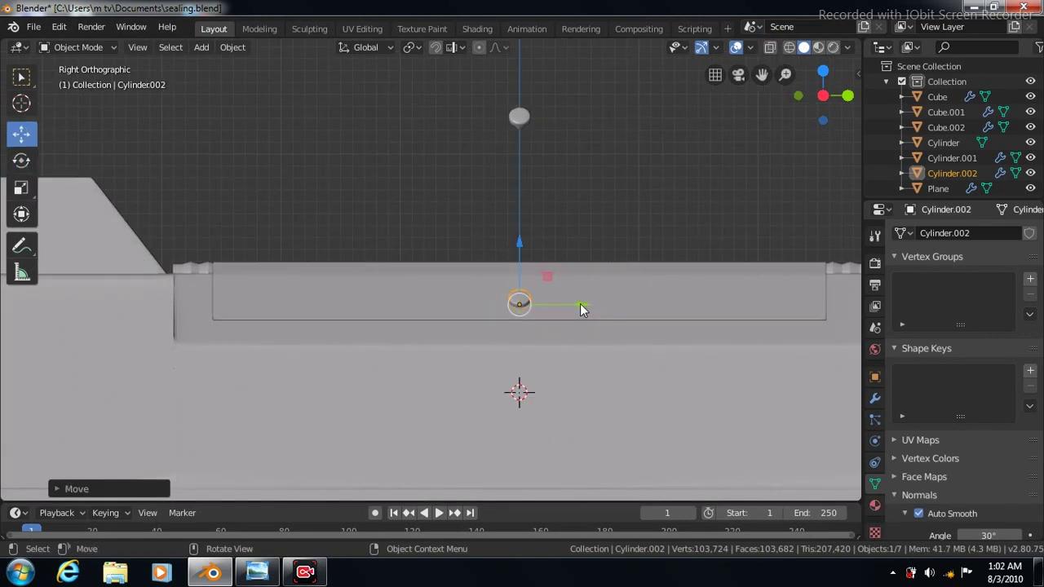
Duplicate the rivet along Y to the panel's right end and move the original to the left end
key(shift+d)
key(y)
click(715, 304)
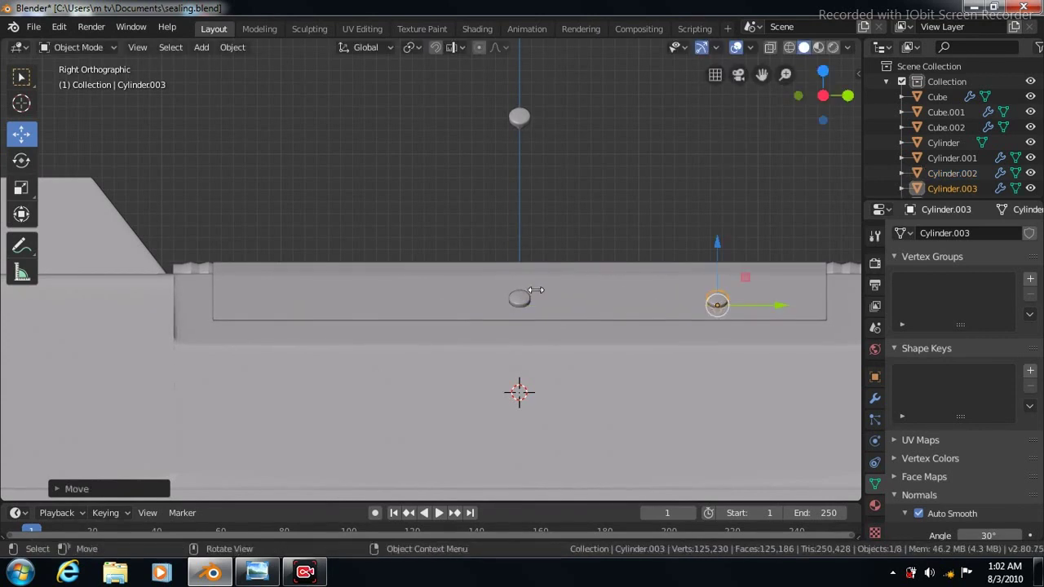
click(520, 303)
drag(581, 305, 317, 313)
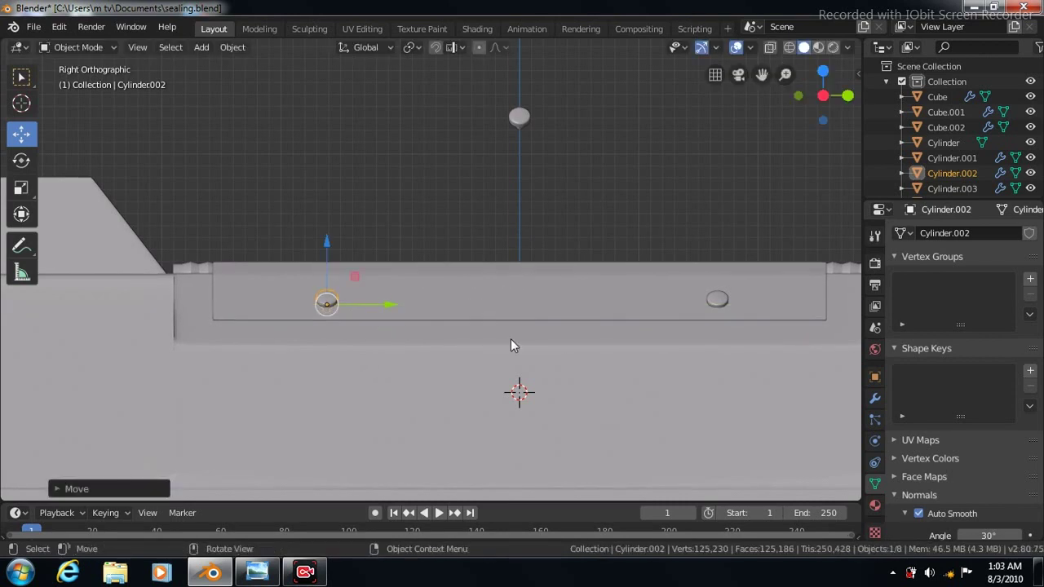
Delete the Subdivision modifier from both rivet cylinders
click(875, 398)
click(1030, 256)
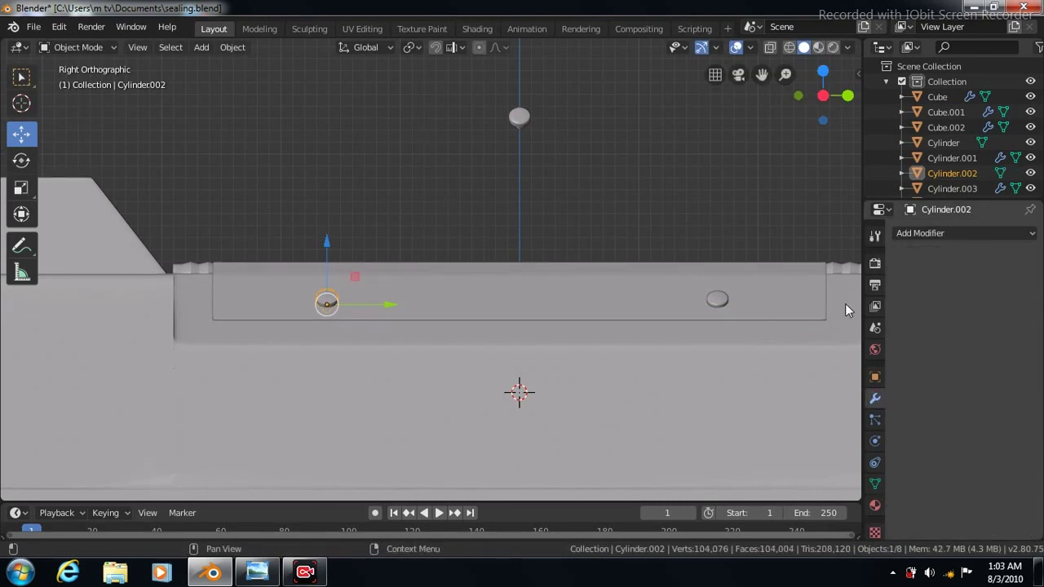
click(716, 302)
click(1030, 258)
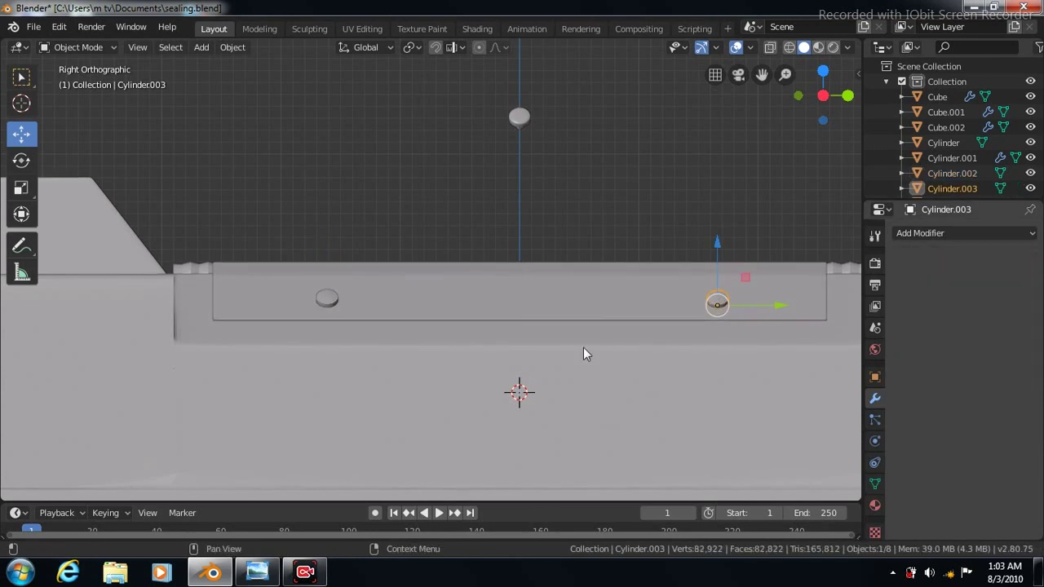
Join both rivets into the back panel Plane with Ctrl+J and return to front view
click(582, 308)
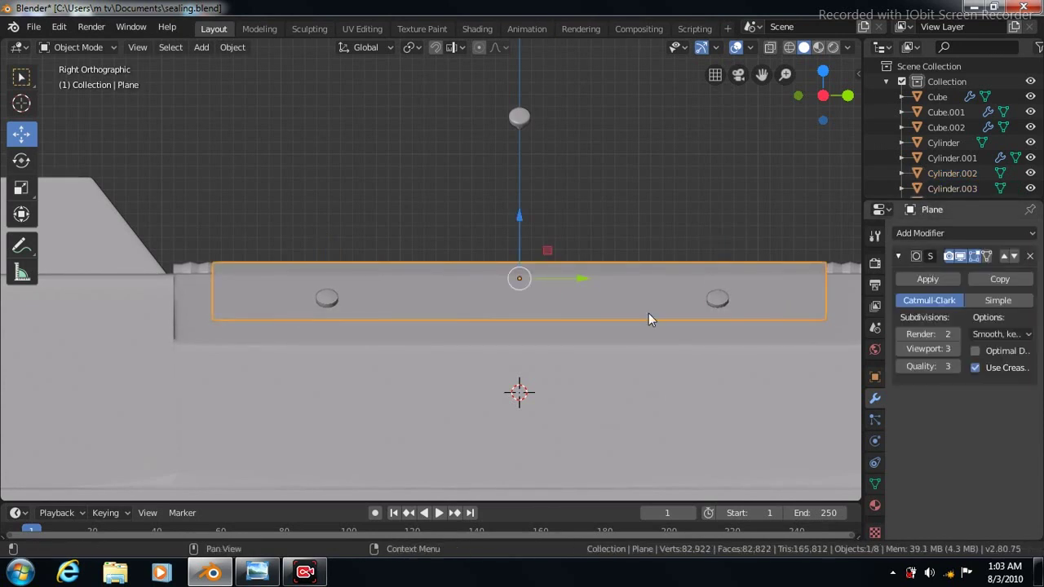
click(326, 300)
shift+click(716, 300)
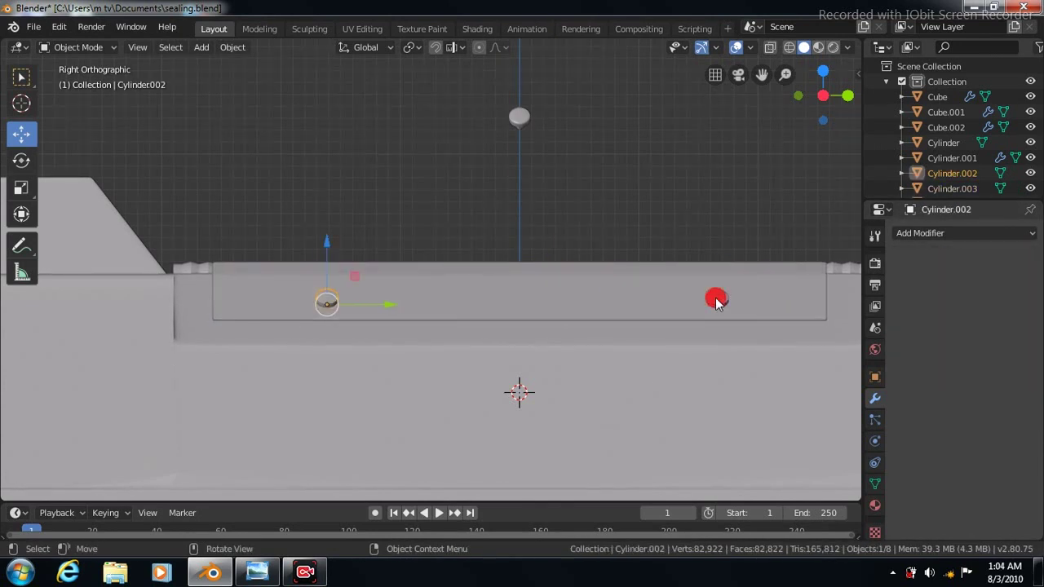
shift+click(444, 300)
key(ctrl+j)
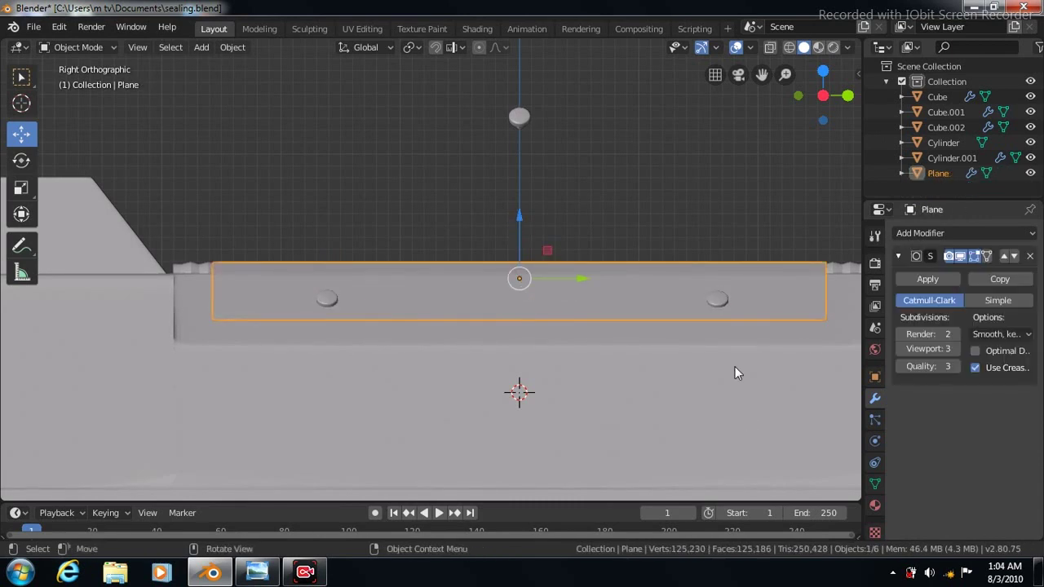
key(KP_1)
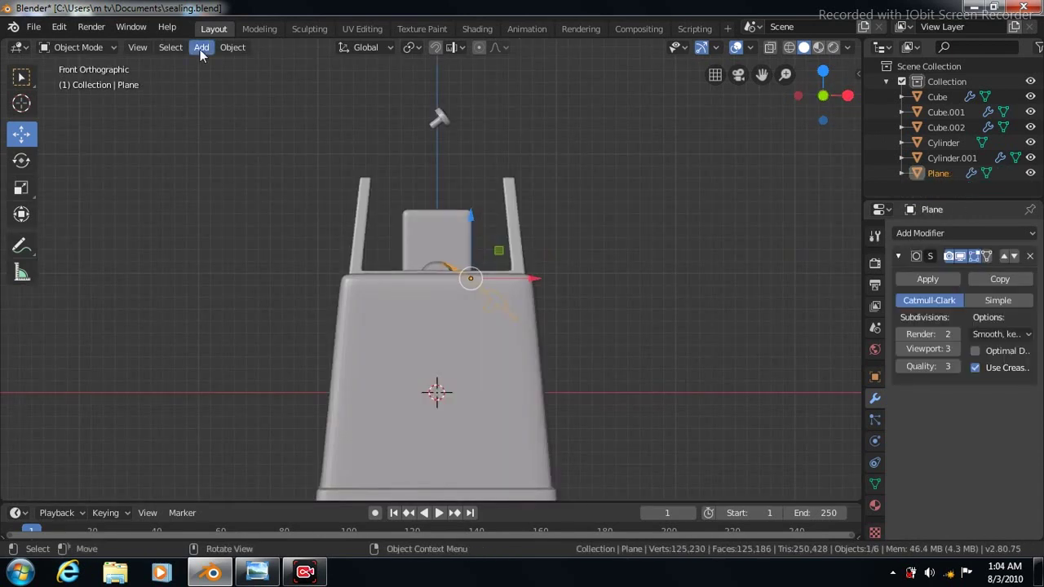
Set the back panel's origin to the 3D cursor and remove its Subdivision modifier
click(232, 47)
click(410, 112)
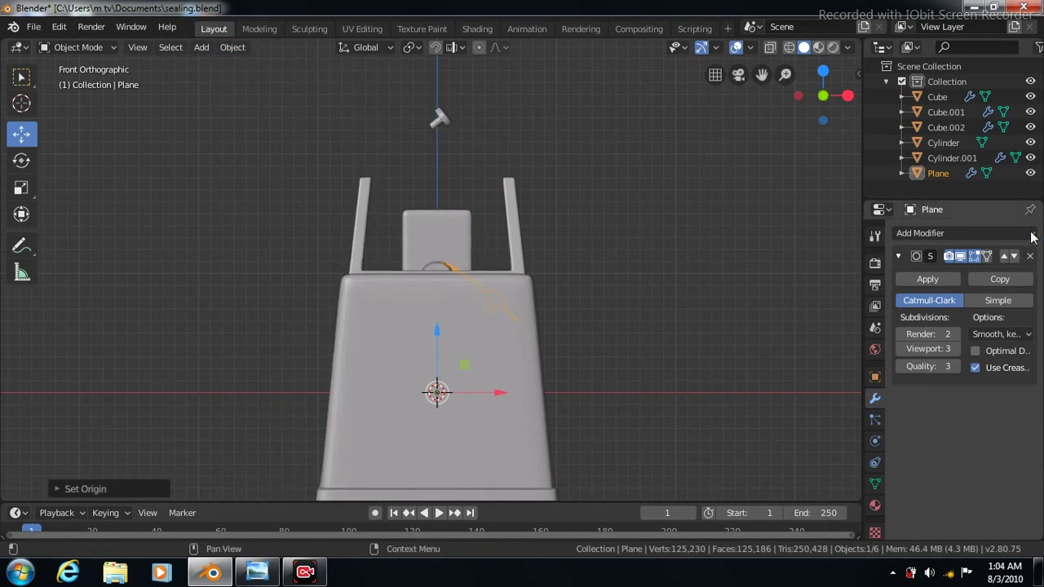
click(1031, 235)
click(1031, 255)
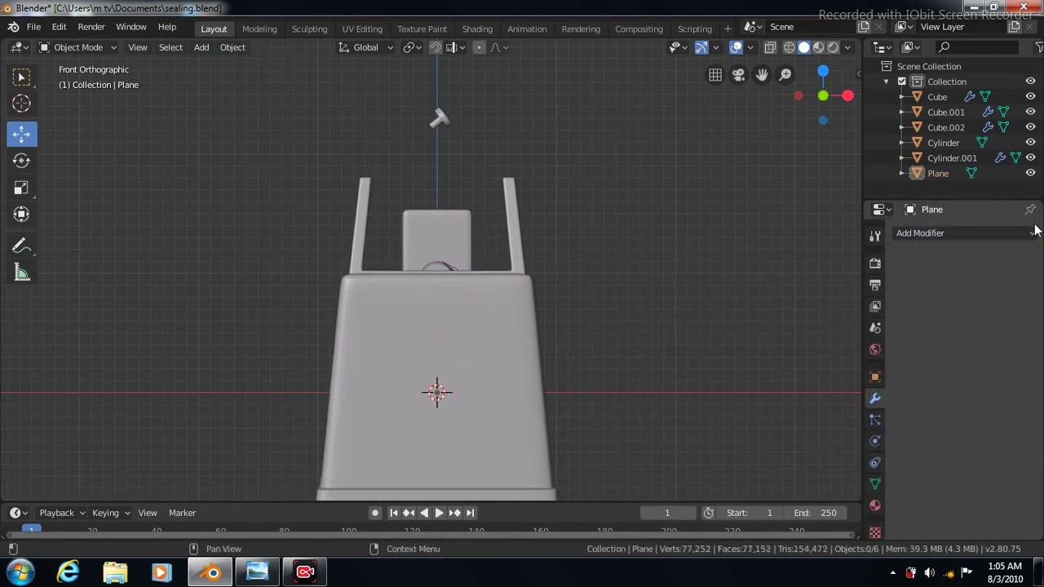
click(1031, 233)
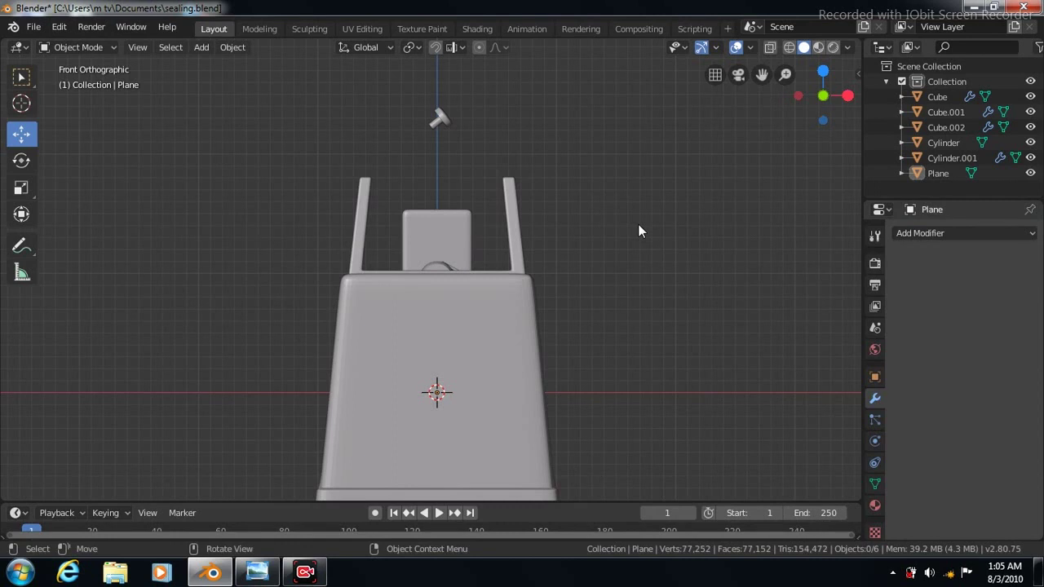
Reselect the back panel and add a Mirror modifier to it
middle_drag(637, 224, 461, 297)
scroll(460, 297, up, 5)
click(460, 298)
key(KP_1)
click(978, 233)
click(715, 388)
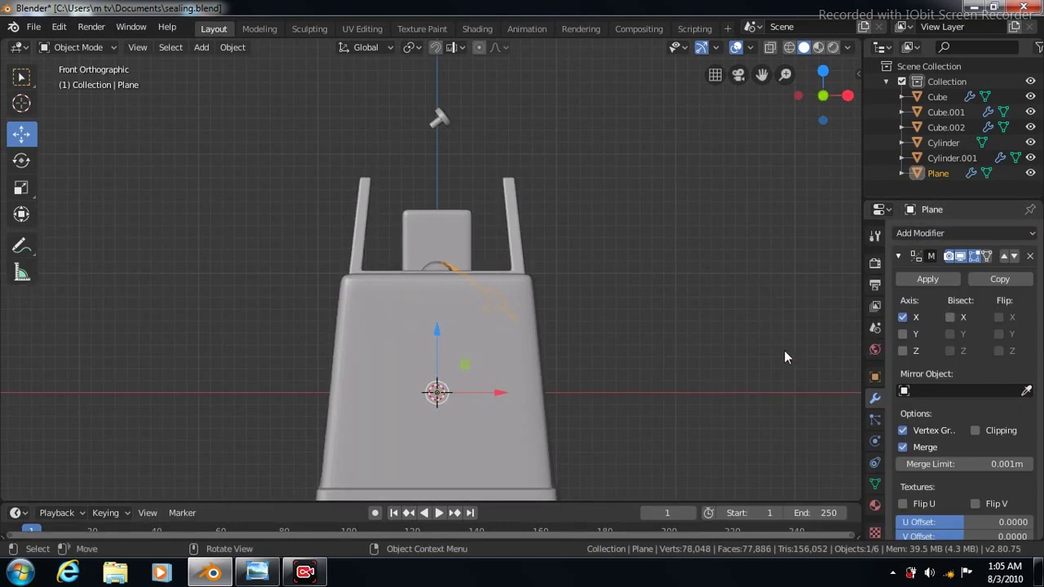
From the top view, try mirroring the panel along Y and then Z
key(KP_7)
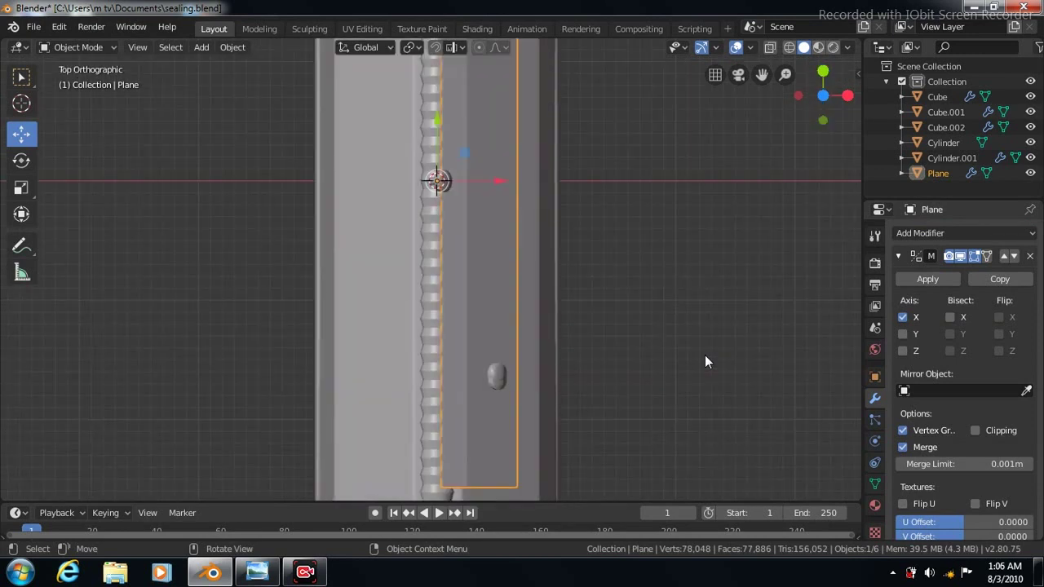
click(903, 317)
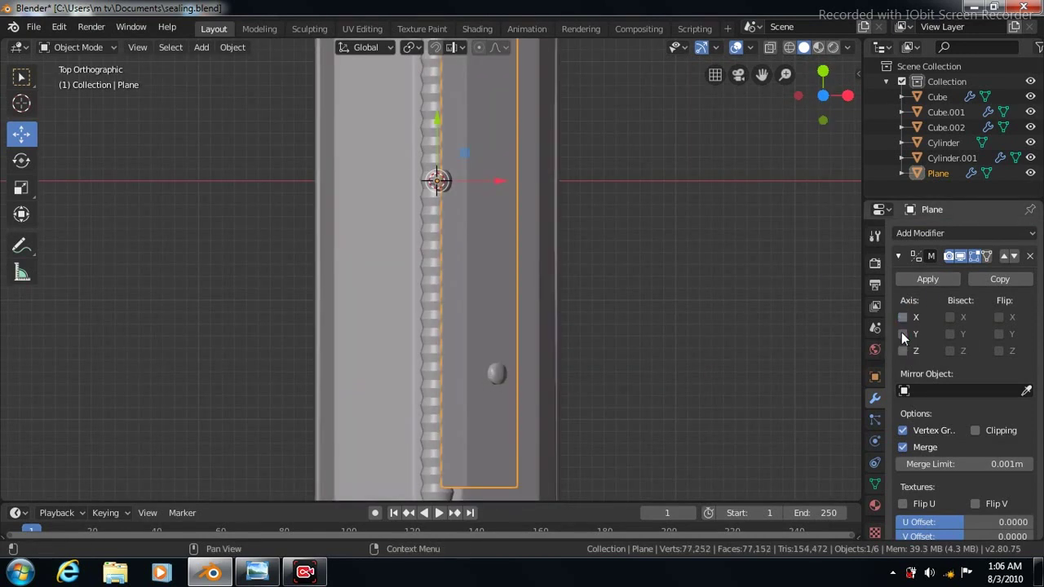
click(901, 333)
click(902, 338)
click(902, 349)
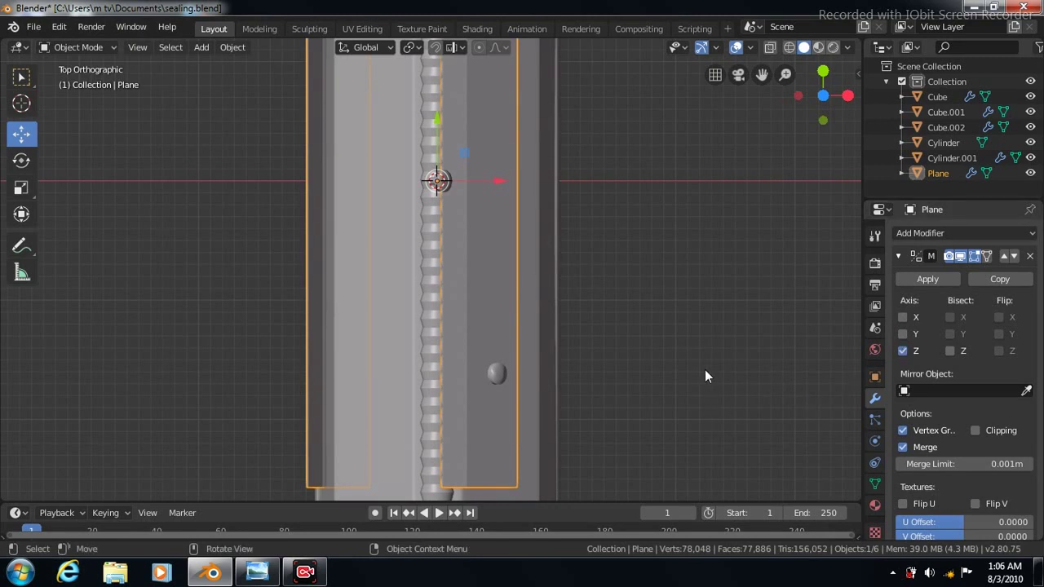
Set the mirror back to the X axis with Bisect X and Flip X enabled
key(KP_1)
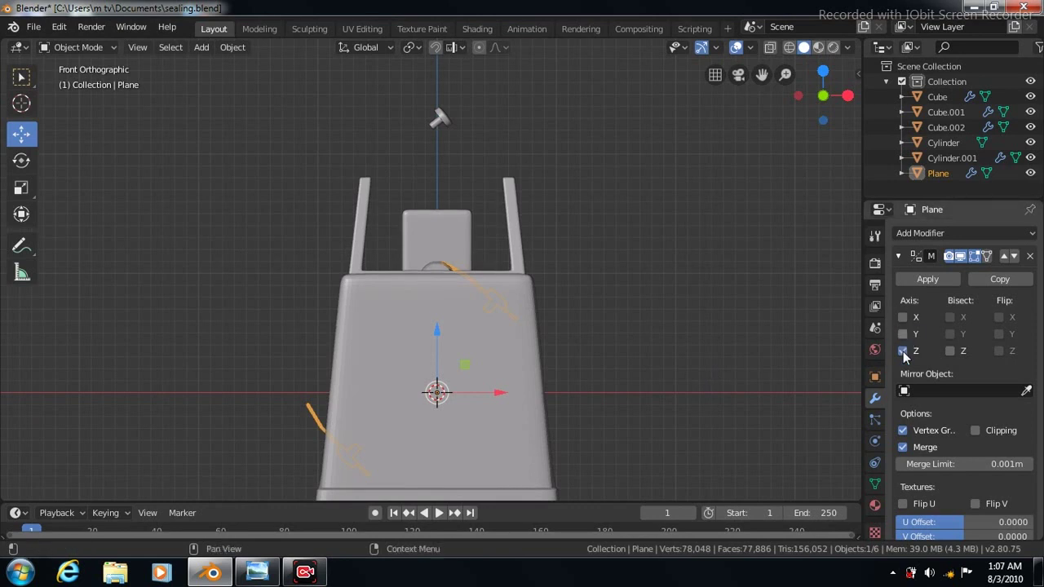
click(902, 350)
click(903, 318)
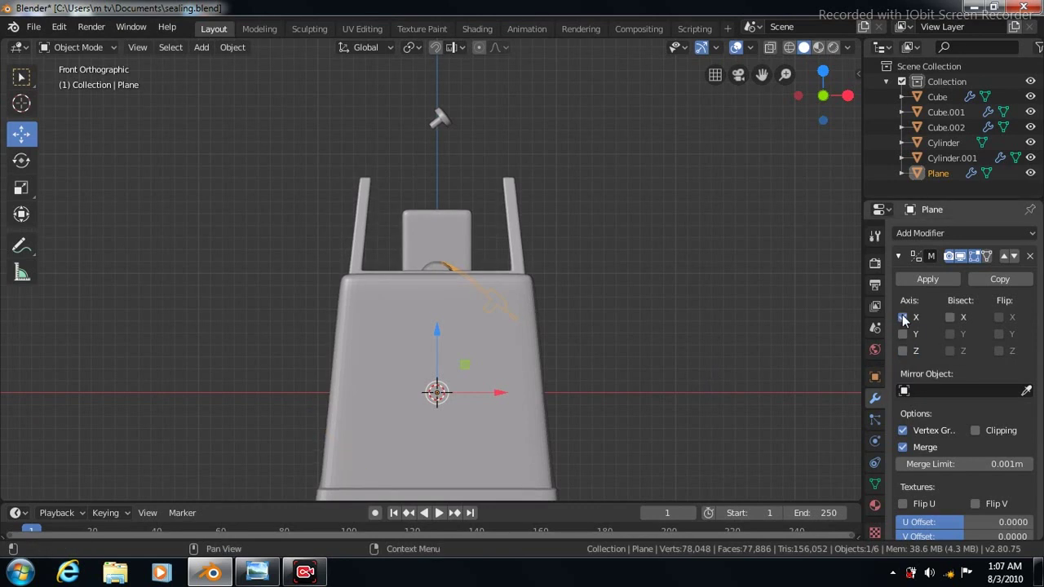
click(903, 317)
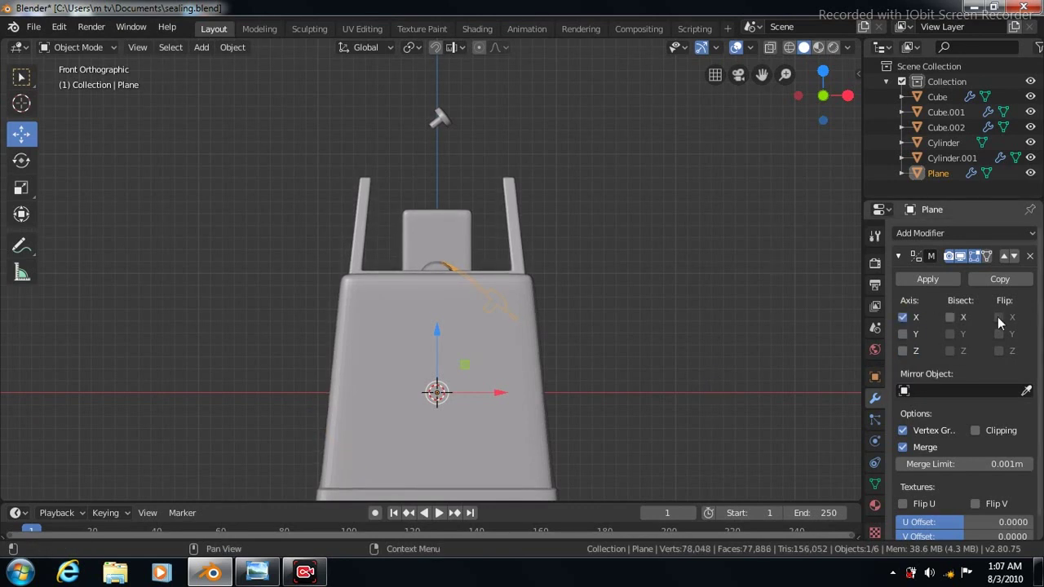
click(998, 318)
click(950, 317)
click(998, 318)
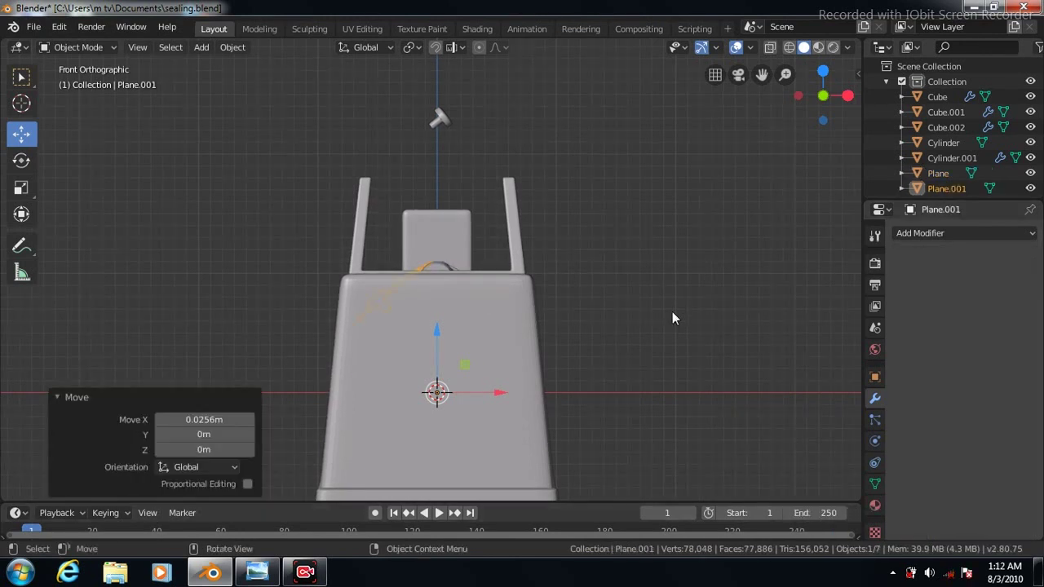
click(684, 252)
Orbit down onto the model and switch the viewport lighting to MatCap
key(KP_3)
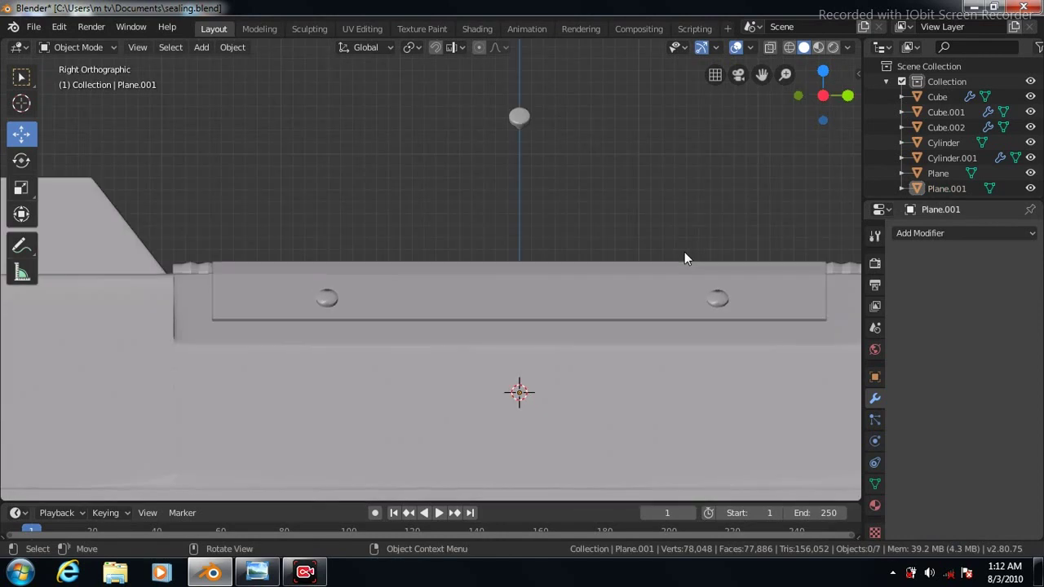
scroll(684, 257, down, 2)
key(KP_8)
key(KP_4)
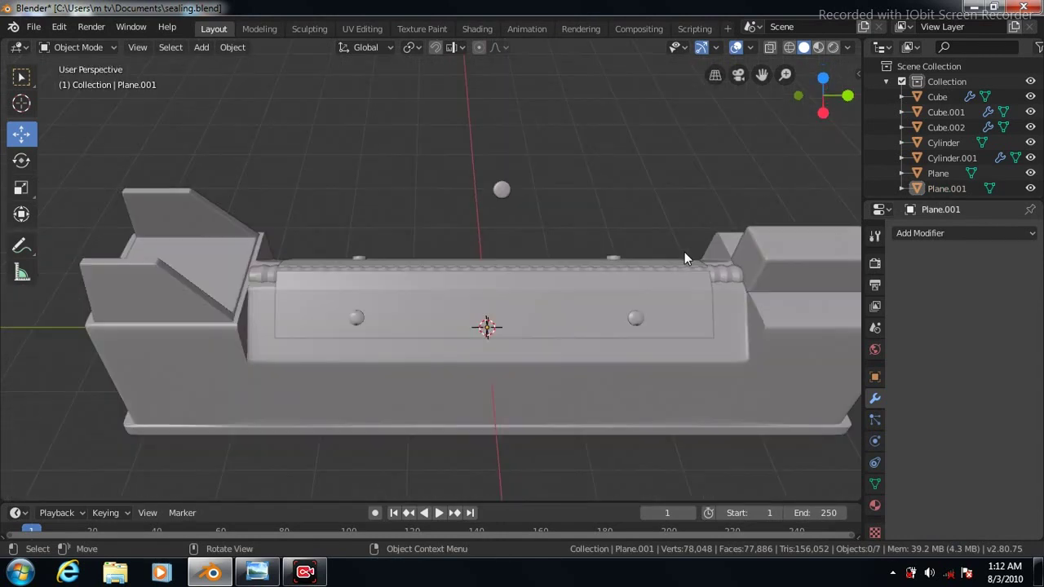
key(KP_8)
key(KP_8)
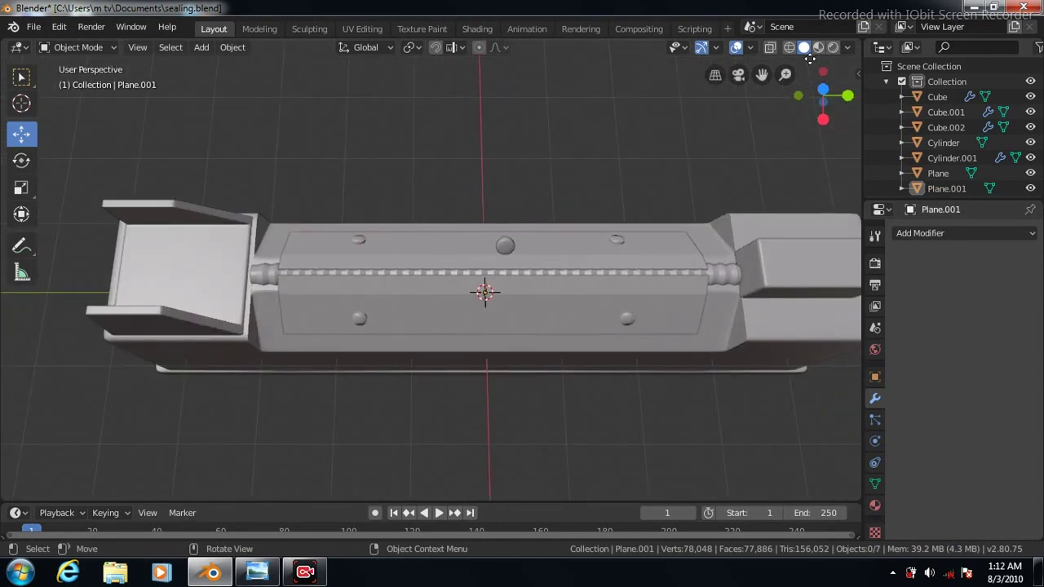
click(847, 46)
click(836, 119)
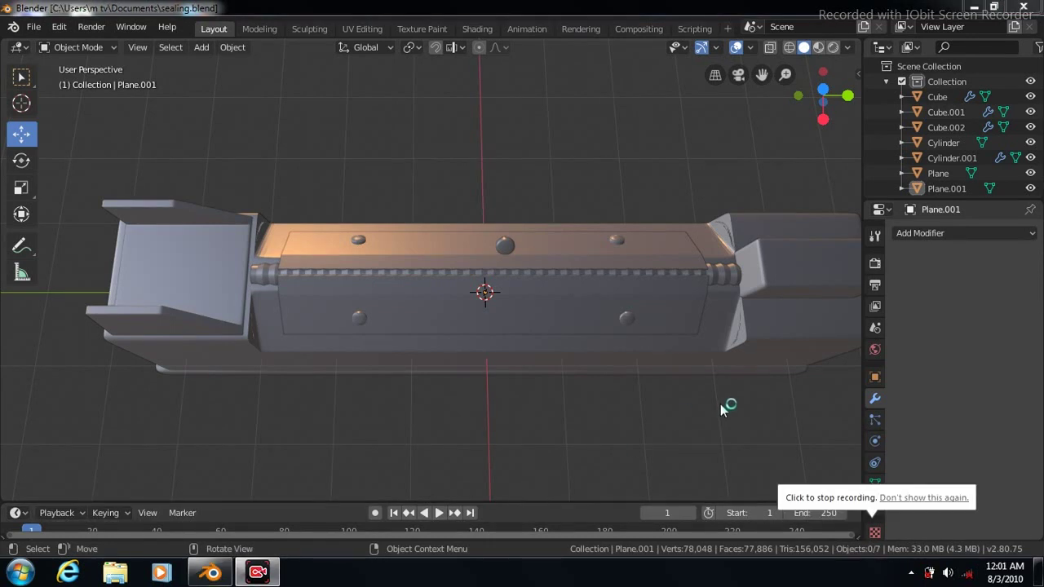
Tab out of Edit Mode on Plane.001 and view the machine from the right side
click(20, 134)
key(Tab)
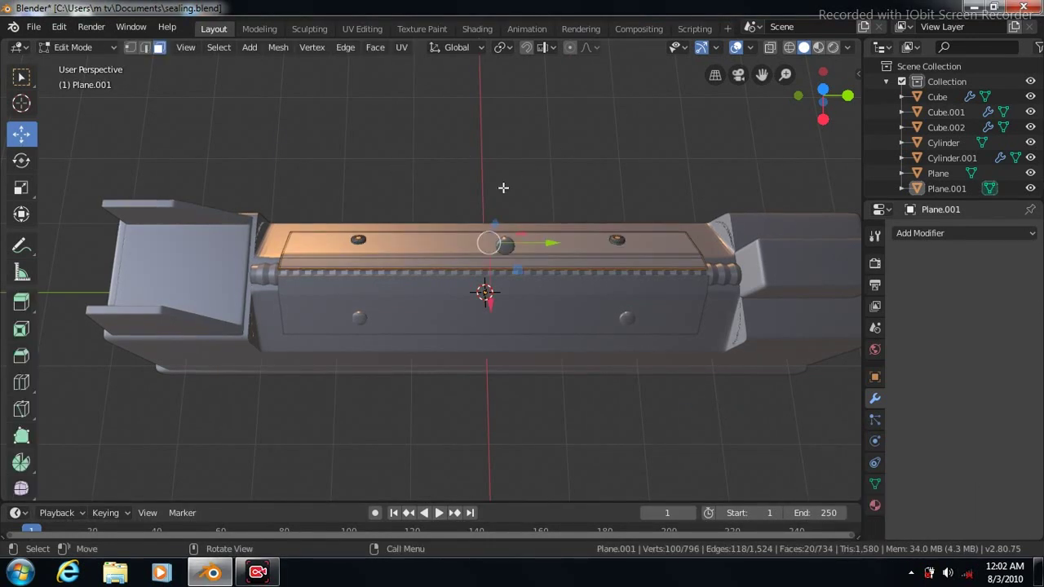
key(KP_3)
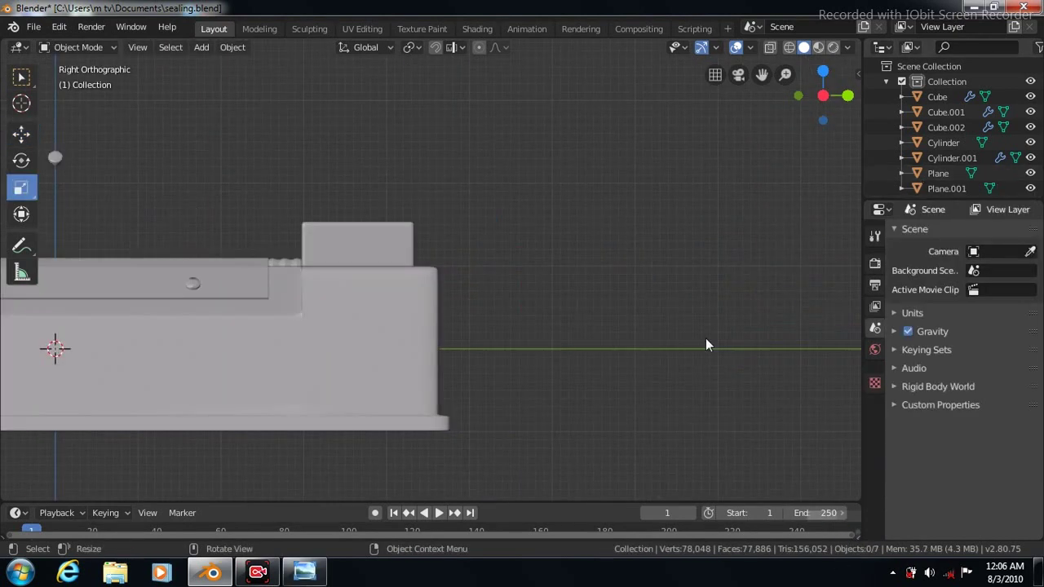
Add a new cube and move it to the right of the machine
click(203, 48)
click(342, 80)
click(21, 134)
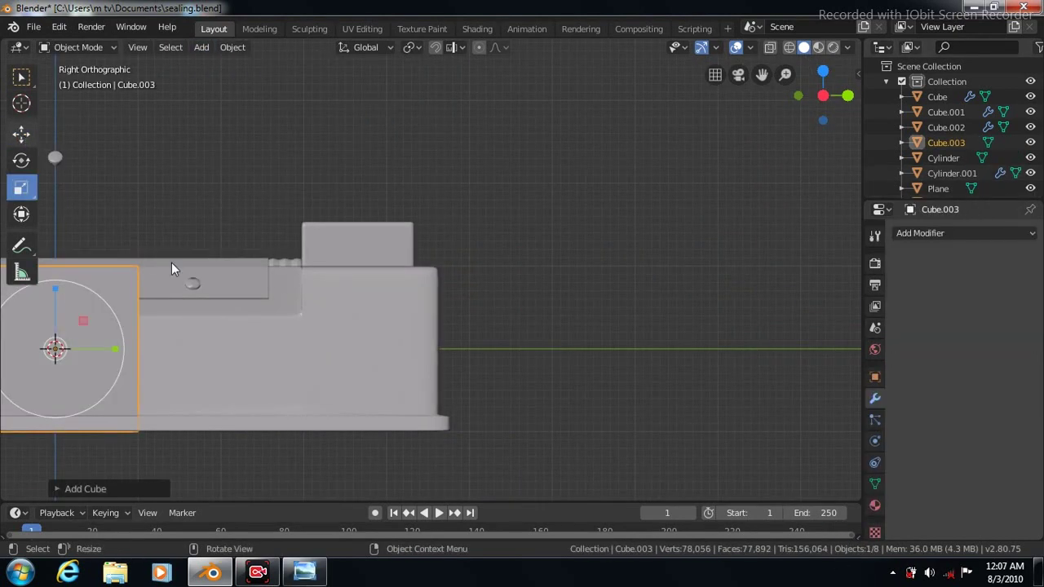
key(g)
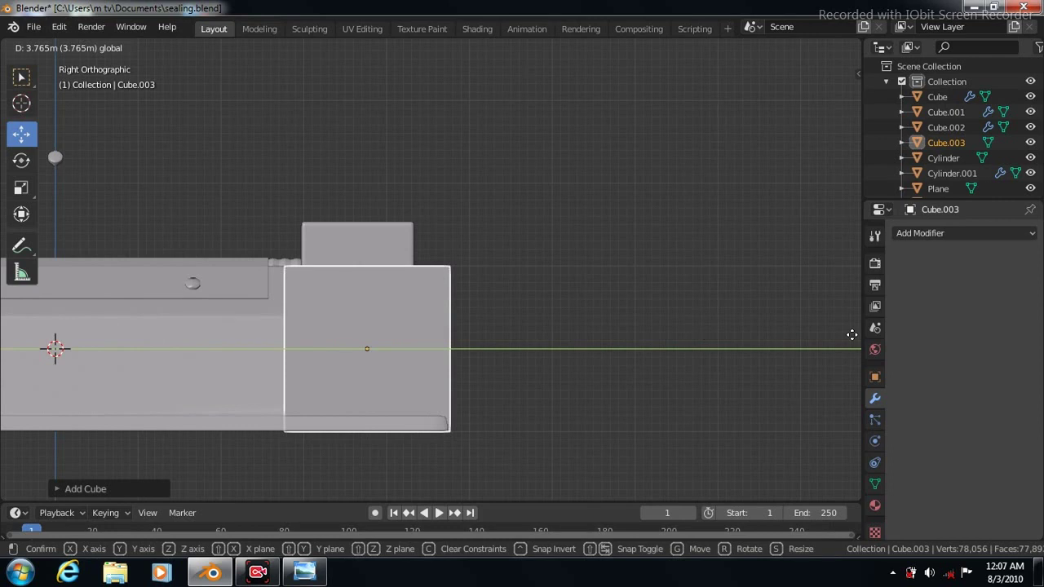
click(113, 278)
click(21, 188)
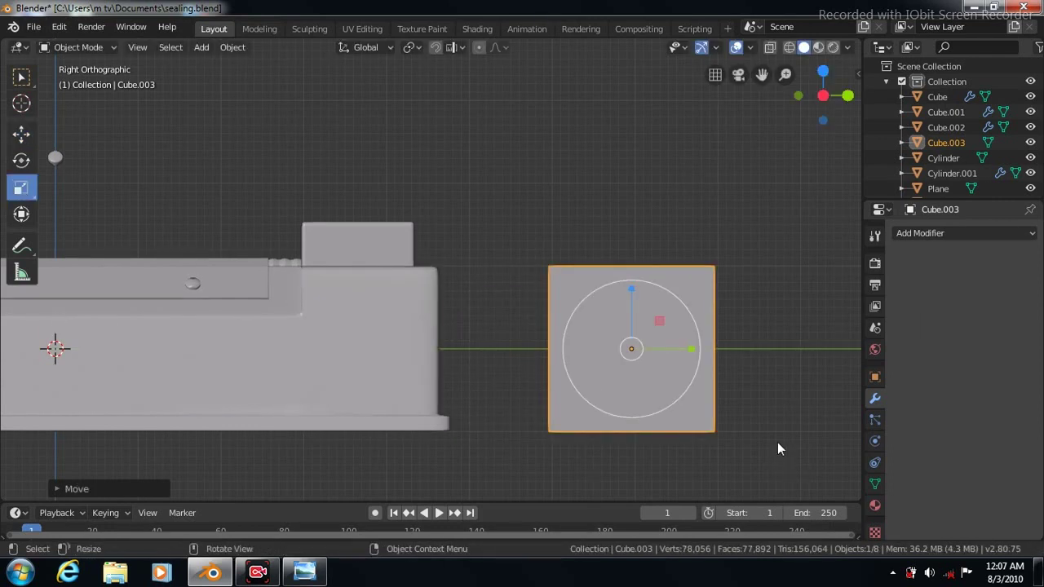
Scale the cube down and flatten it along Y into a thin plate
key(s)
click(747, 418)
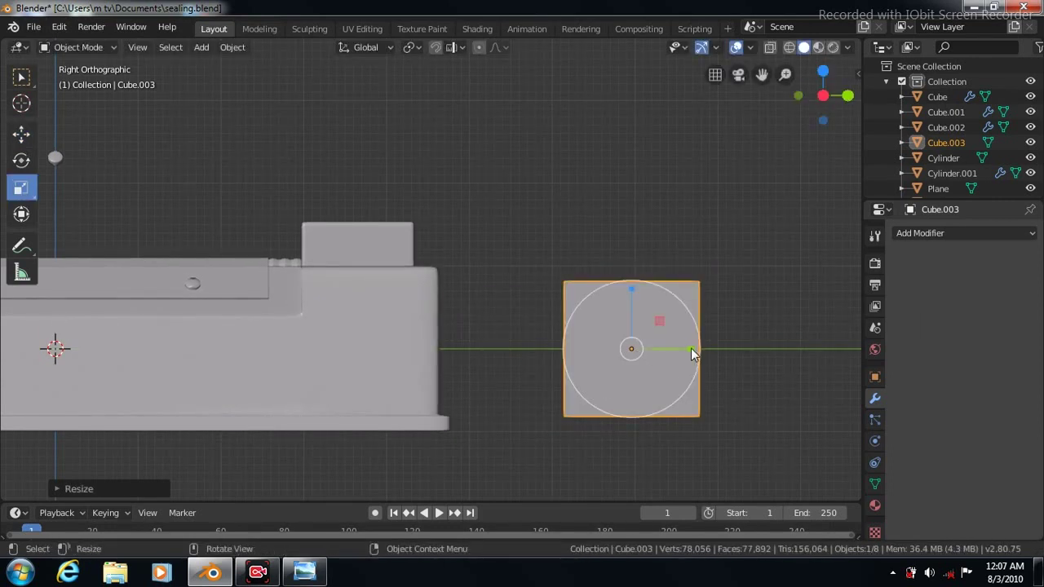
key(s)
key(y)
click(647, 351)
key(s)
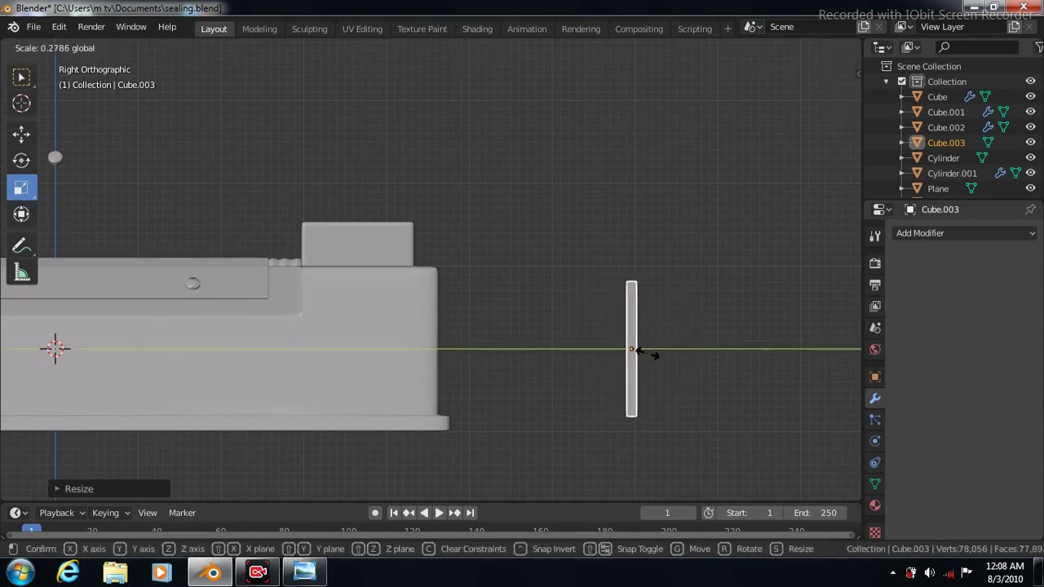
click(641, 354)
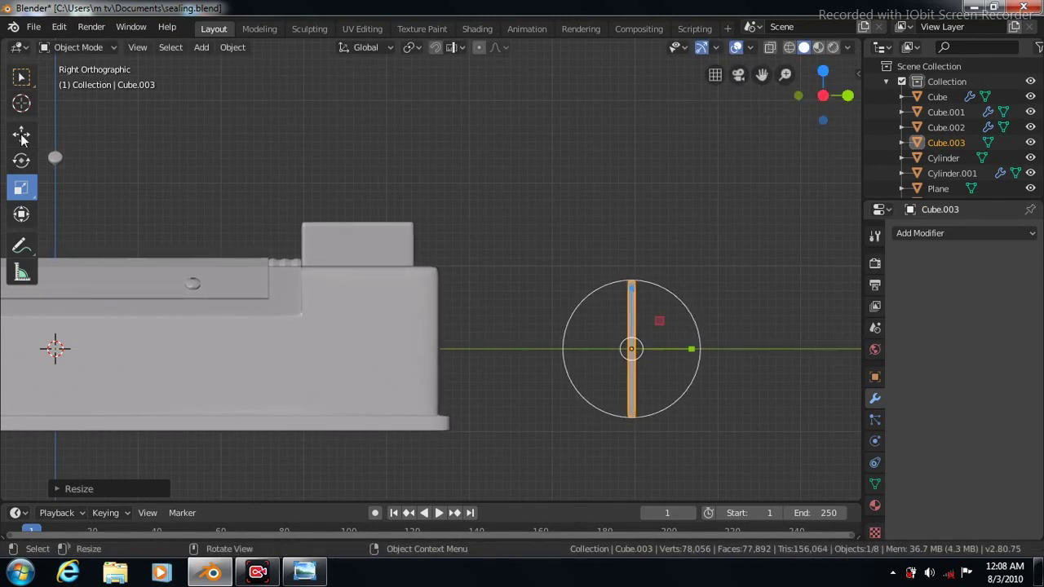
Slide the plate against the machine's rear end and view it from the back
key(shift+space)
key(g)
drag(691, 353, 529, 354)
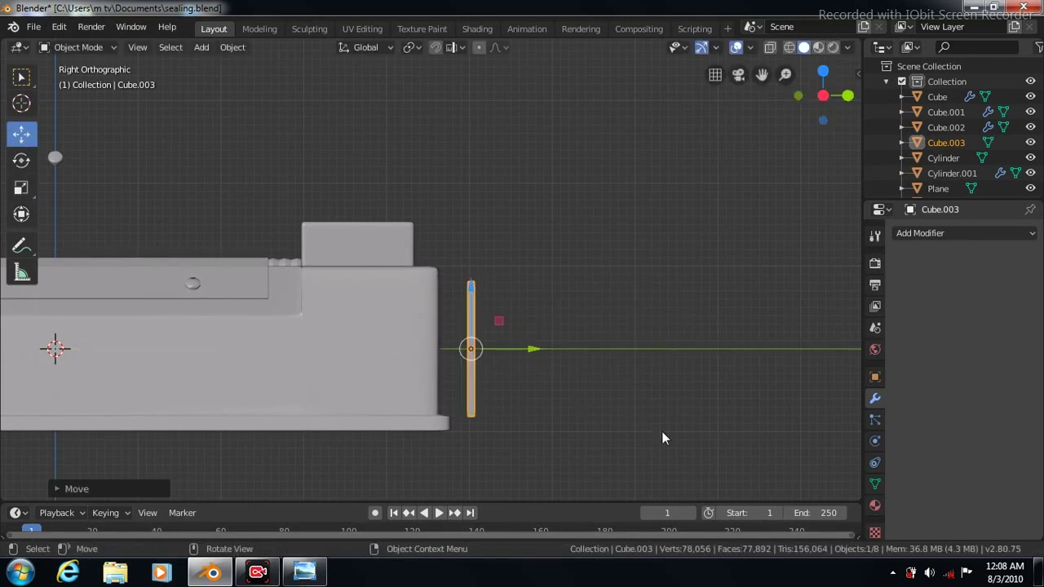
key(ctrl+KP_1)
In Edit Mode with X-ray, select the plate's top vertices and scale them in to taper it
key(Tab)
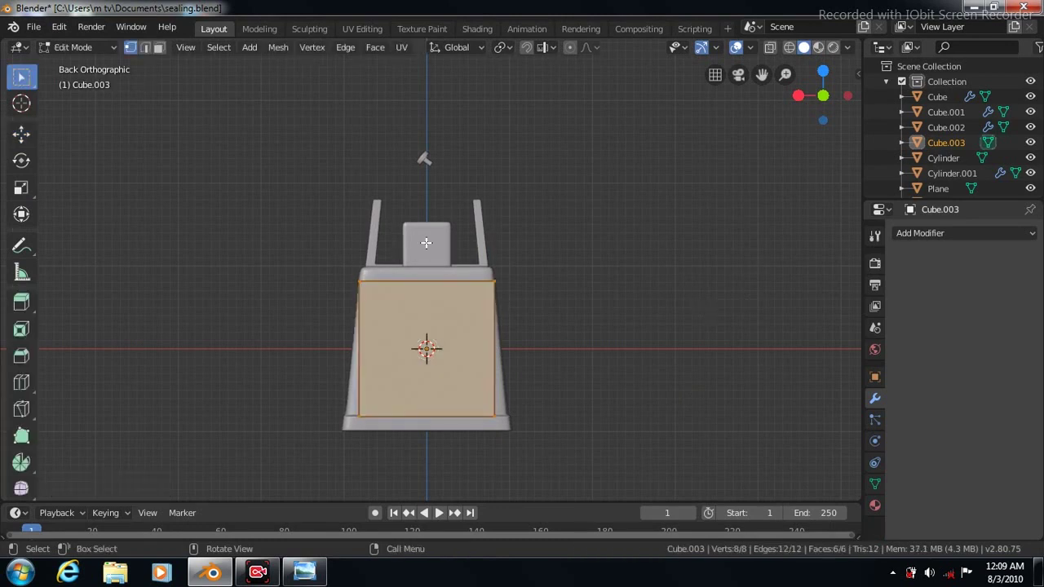
click(770, 48)
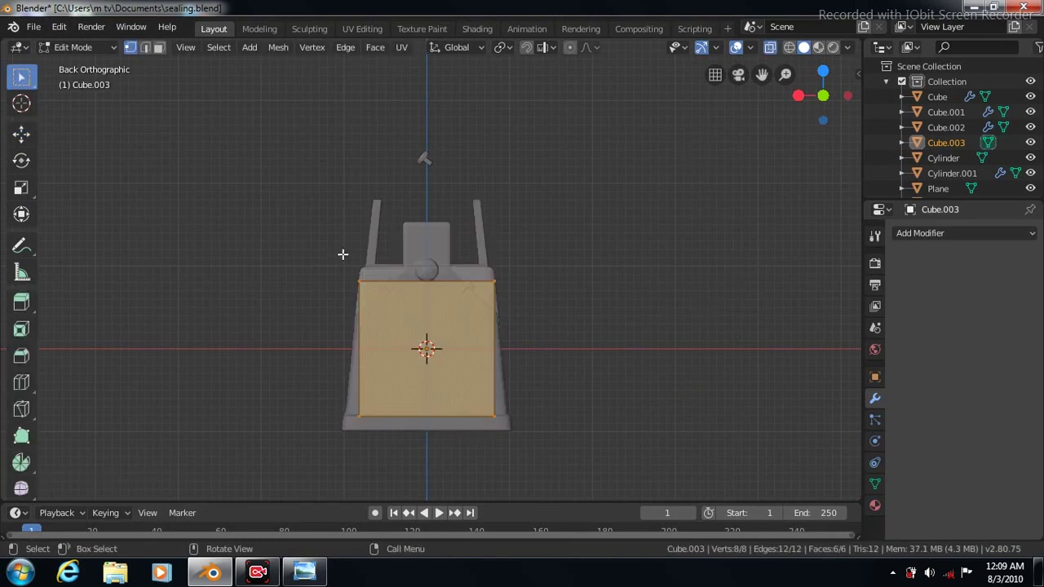
drag(345, 259, 520, 300)
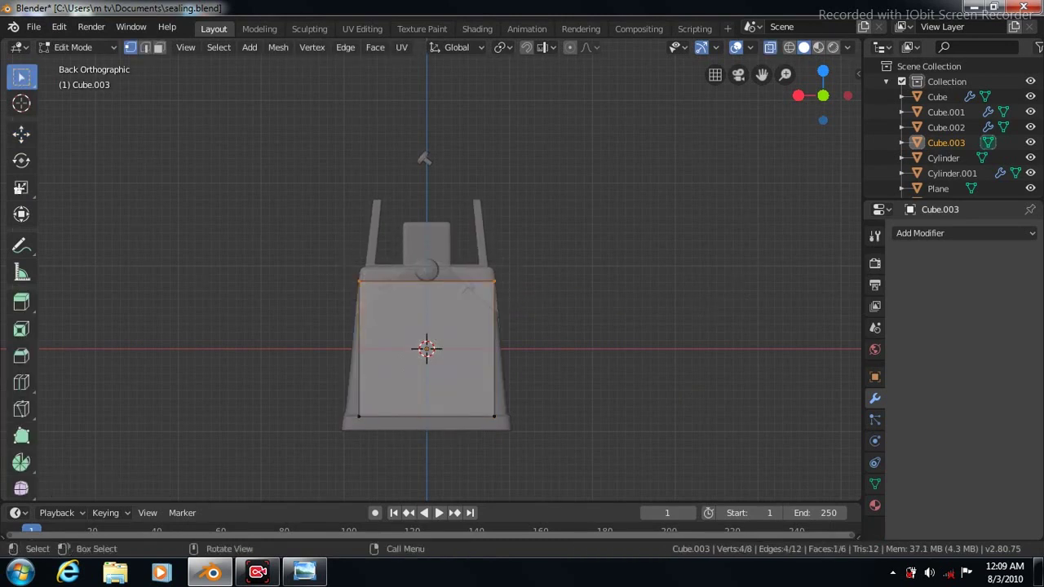
click(21, 188)
drag(347, 268, 378, 284)
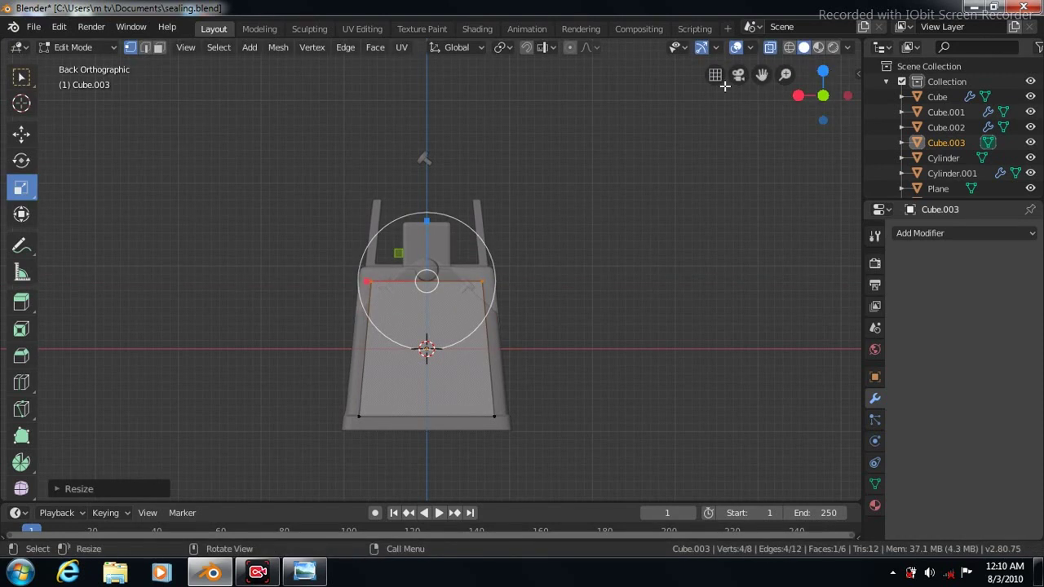
click(771, 49)
Add a Subdivision Surface modifier to the plate with 3 viewport subdivisions
click(962, 233)
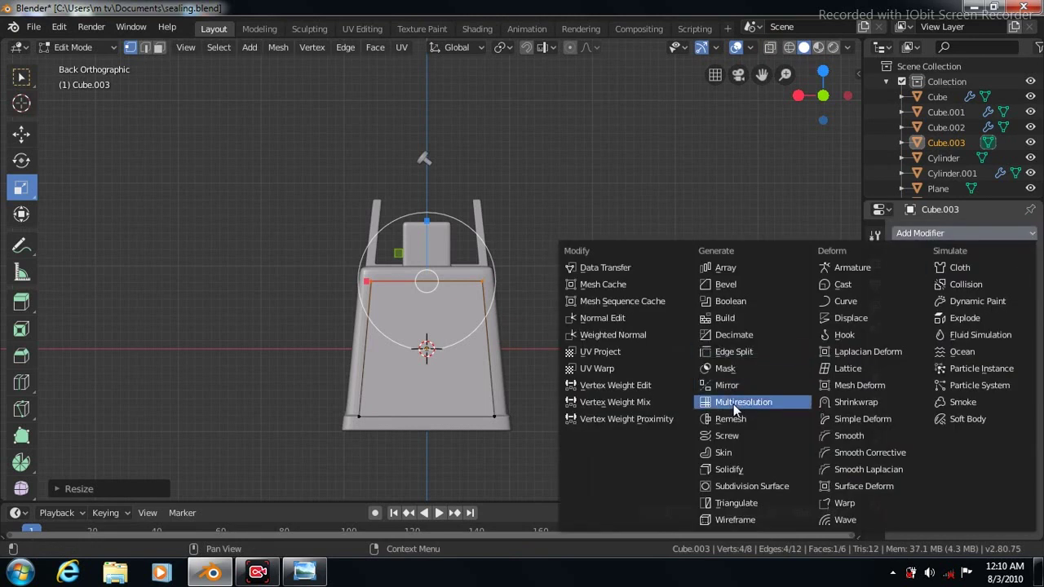
click(734, 486)
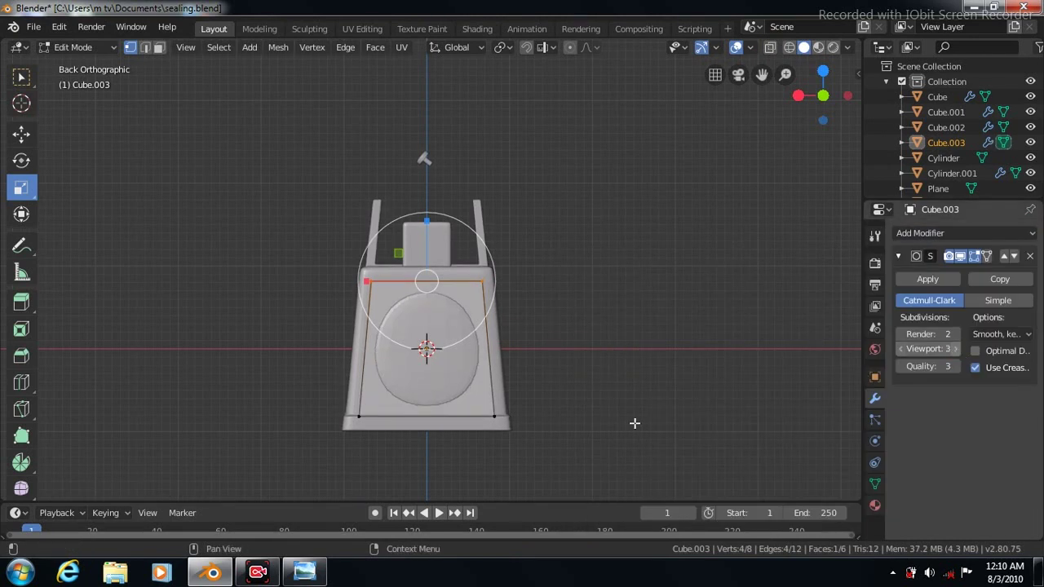
key(ctrl+3)
scroll(308, 384, up, 2)
click(21, 382)
Cut edge loops near the plate's top, right and left edges
mouse_move(498, 383)
mouse_down()
mouse_move(499, 290)
mouse_move(505, 464)
mouse_up()
drag(425, 469, 503, 473)
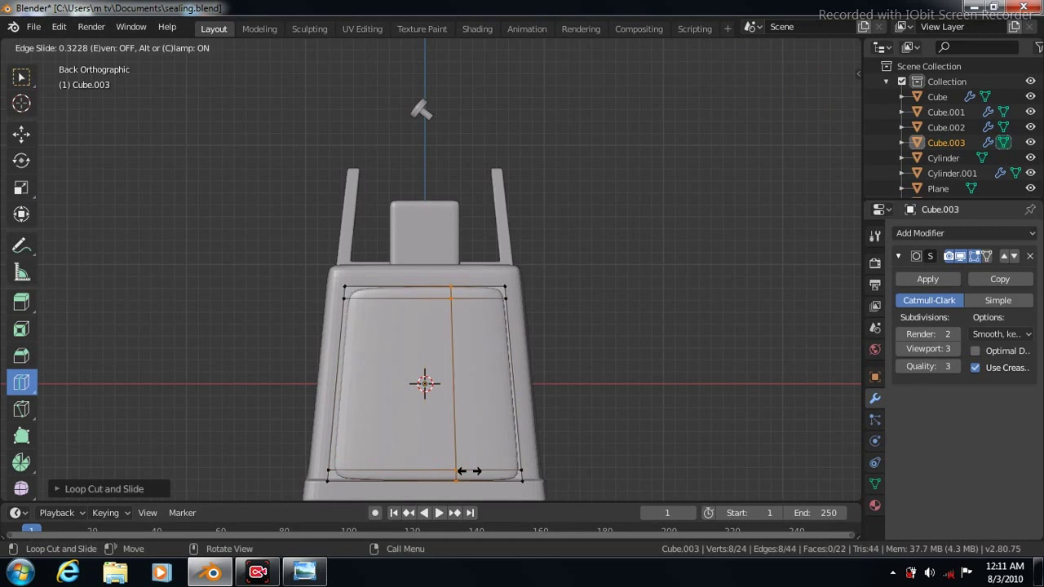
drag(400, 465, 339, 463)
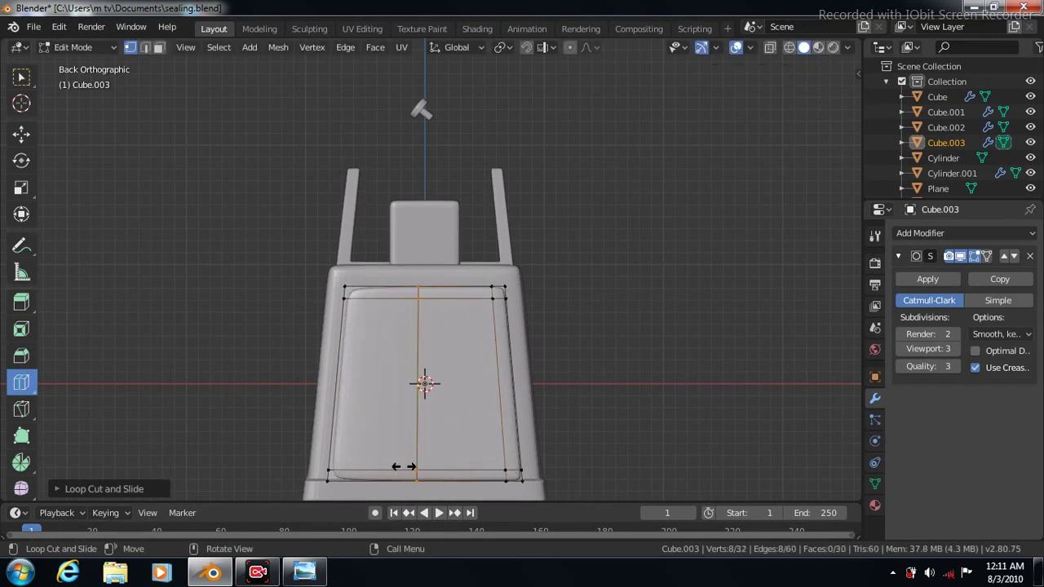
key(KP_3)
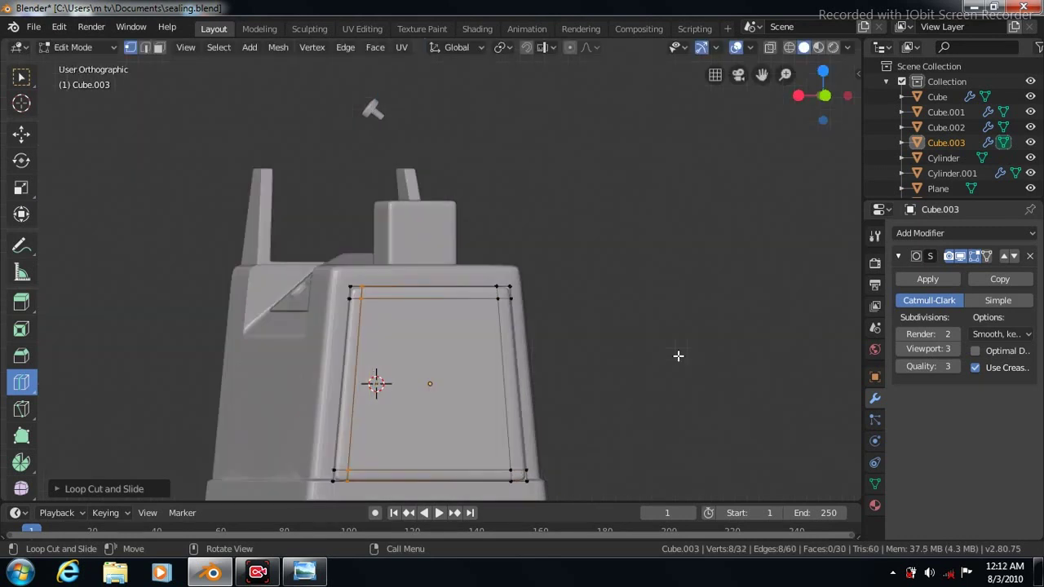
scroll(760, 74, up, 1)
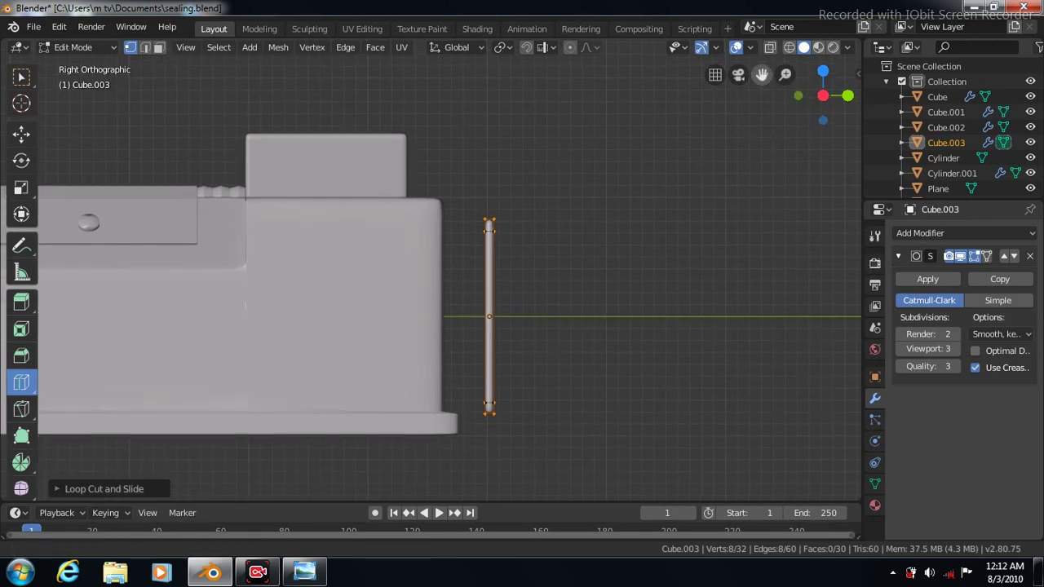
shift+scroll(760, 74, down, 3)
scroll(570, 286, up, 4)
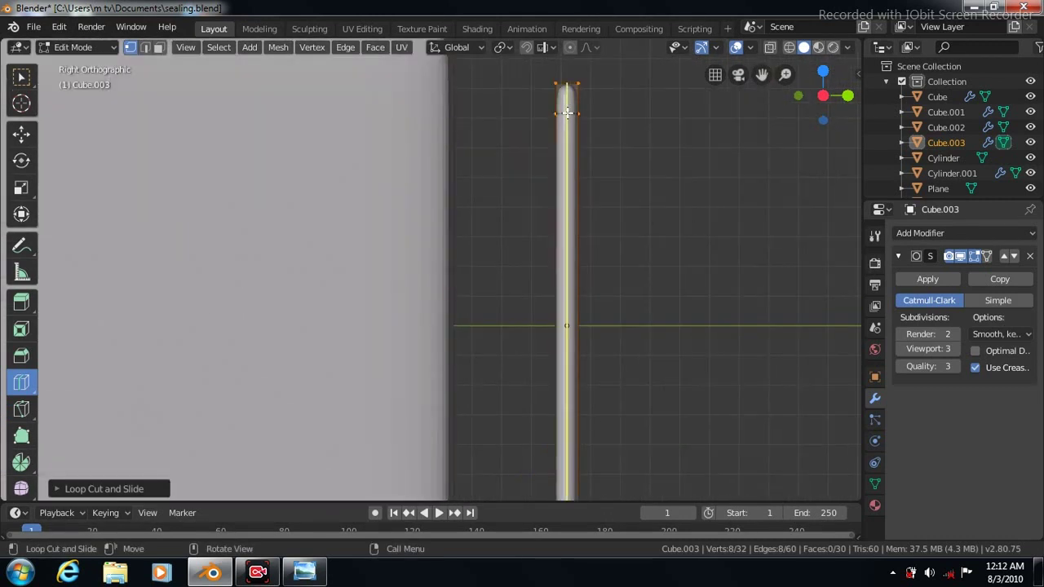
From the side view, cut another loop along the thickness near the plate's top
drag(567, 112, 565, 114)
click(565, 115)
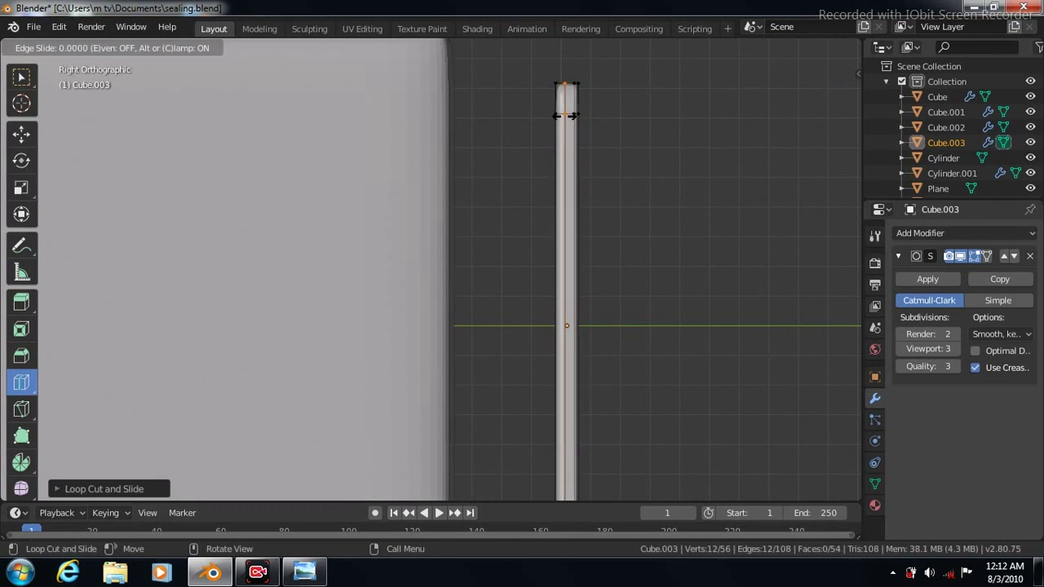
click(557, 113)
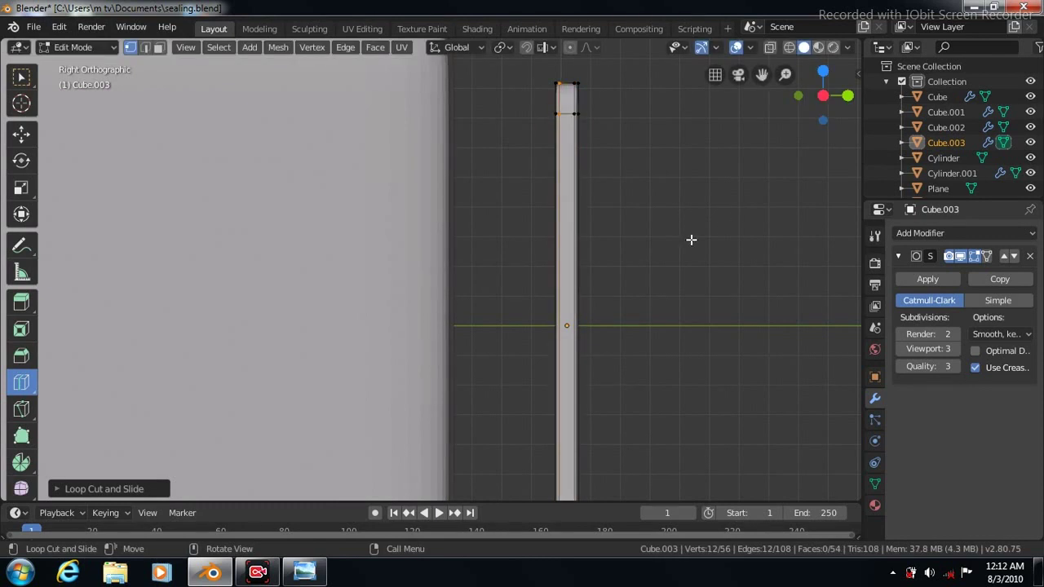
key(ctrl+KP_1)
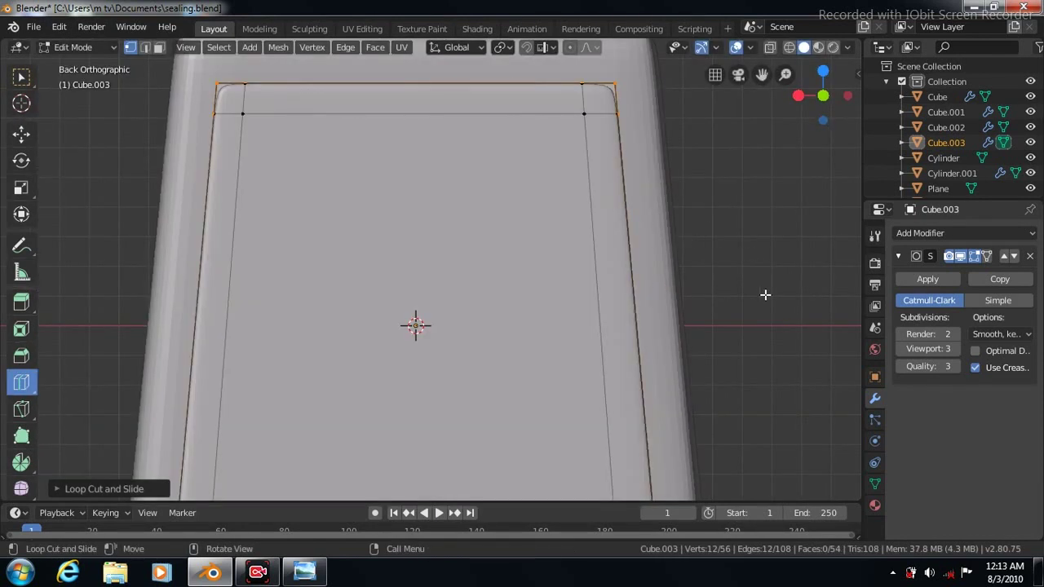
scroll(769, 278, down, 1)
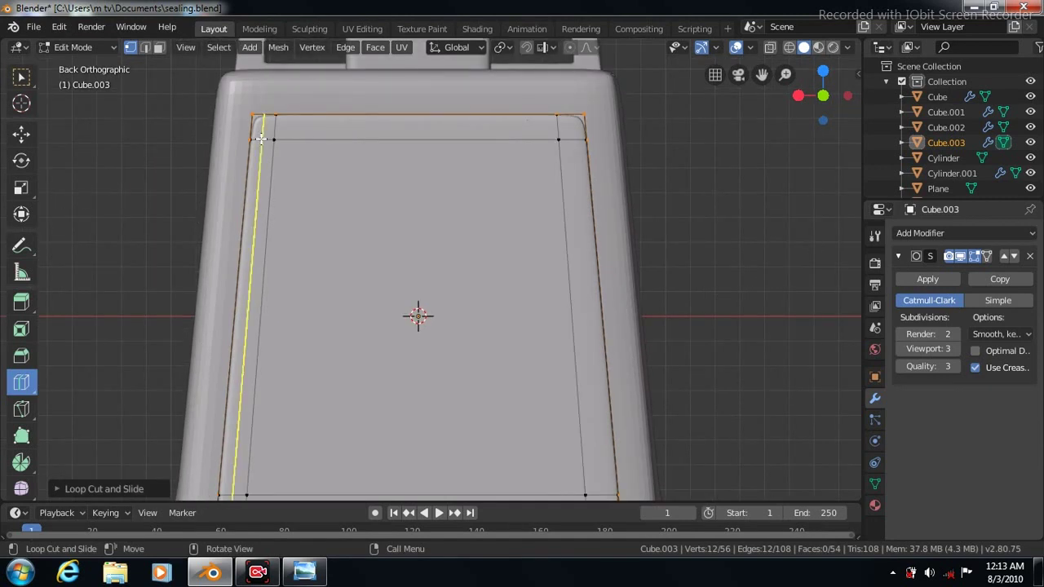
click(159, 47)
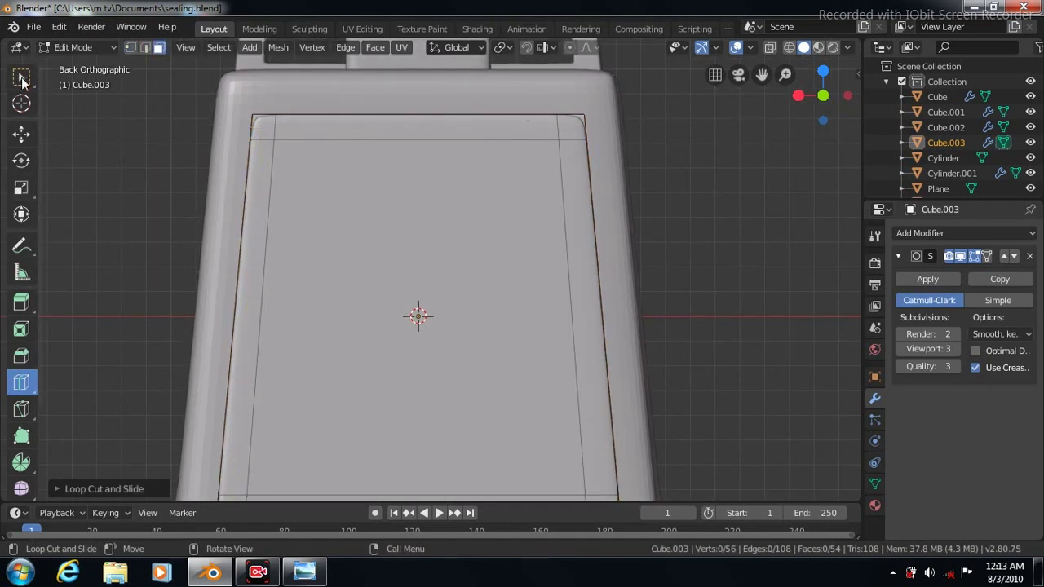
Select the panel's border faces: top row, right column, bottom row and left column
click(22, 79)
click(276, 125)
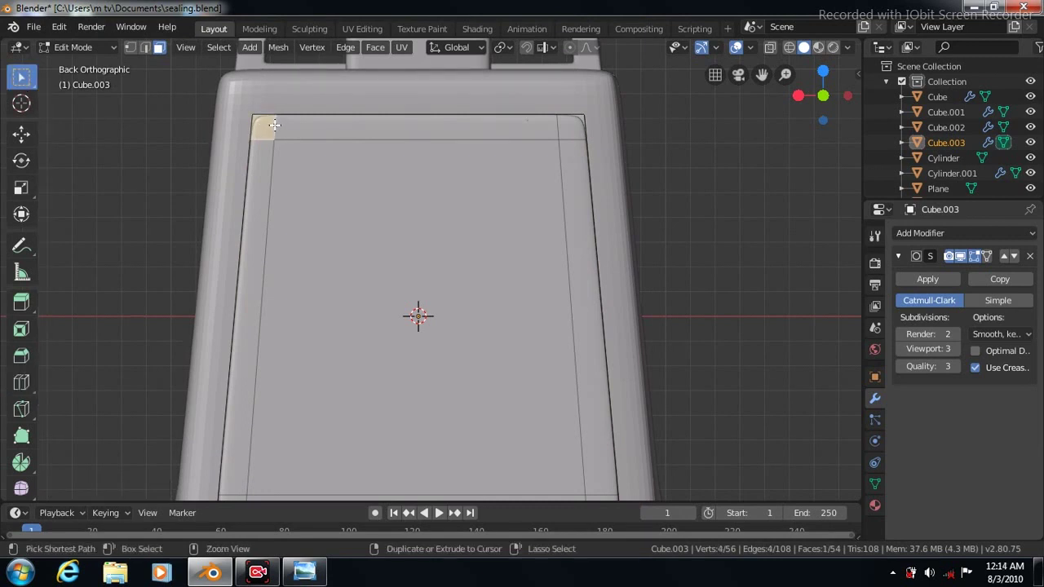
ctrl+click(571, 127)
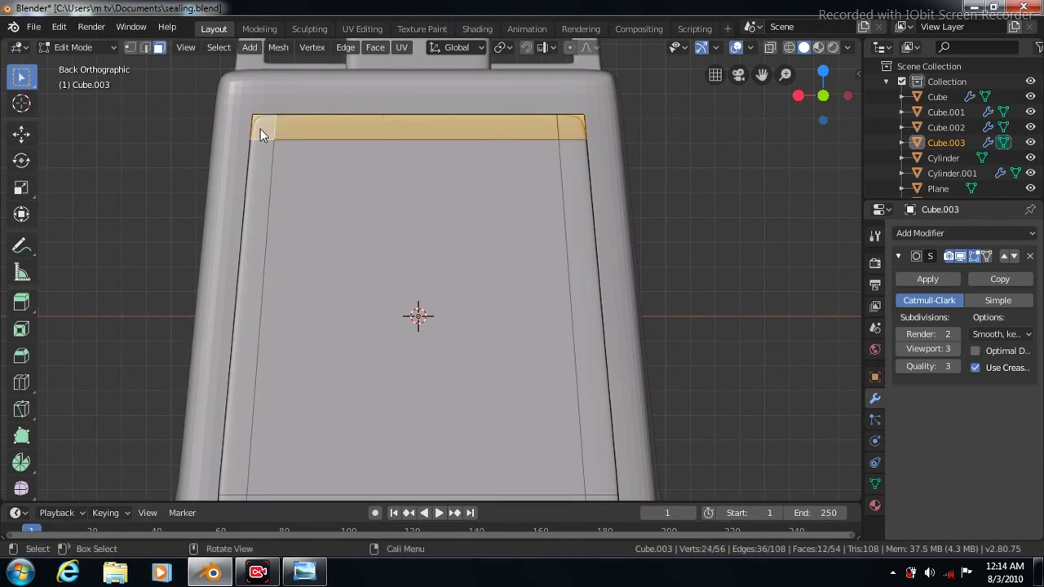
click(262, 128)
ctrl+click(571, 128)
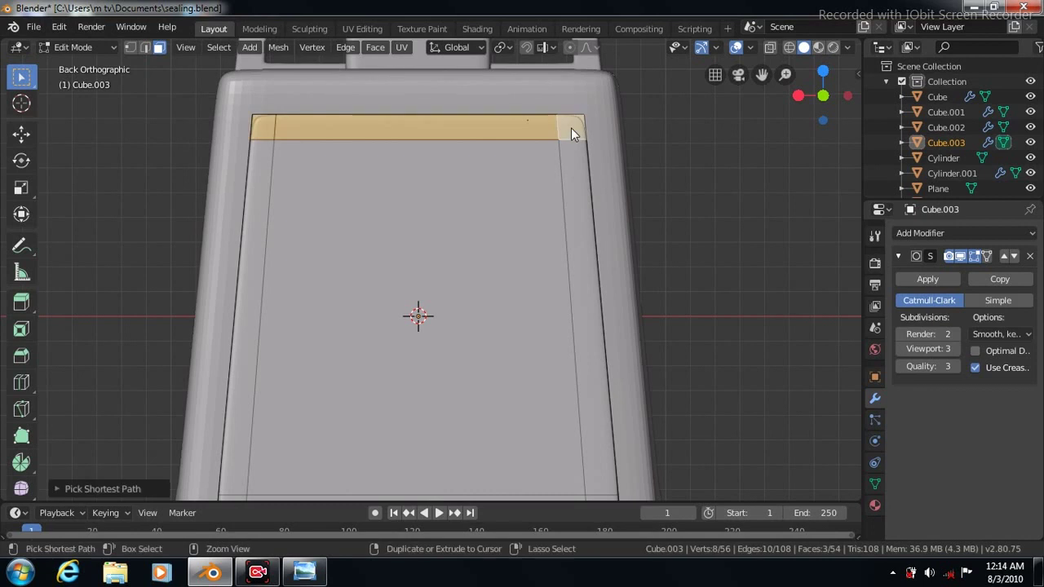
ctrl+click(600, 498)
ctrl+click(231, 497)
ctrl+click(246, 352)
Inset the selected faces and shift the selection slightly along Y from the side view
click(373, 47)
click(396, 115)
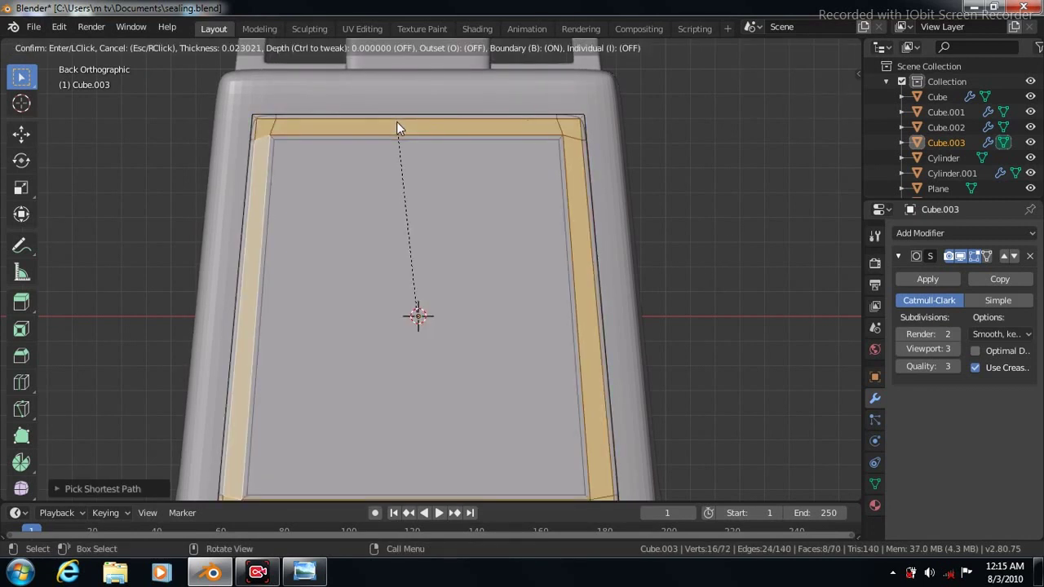
click(396, 123)
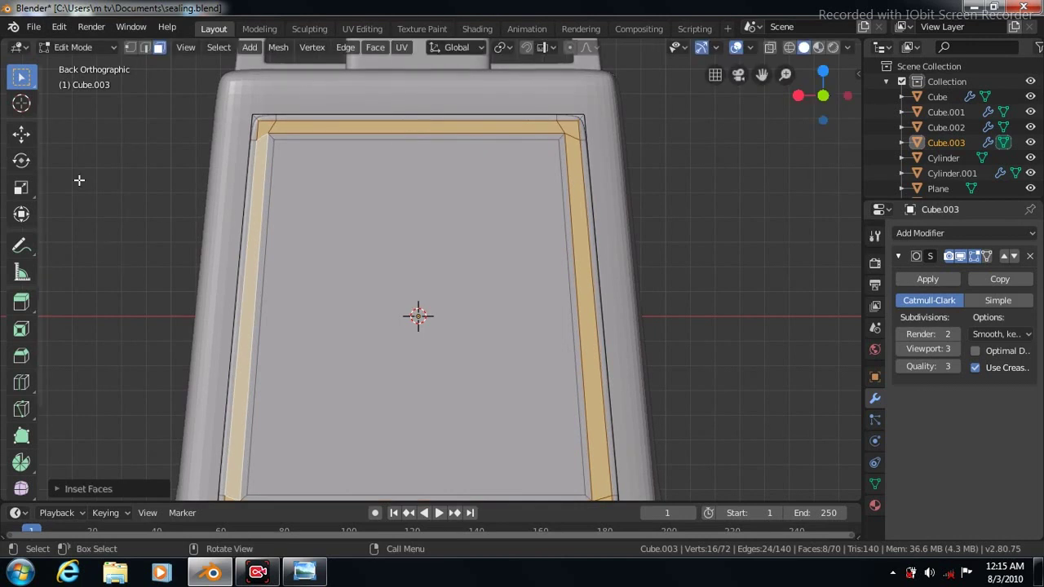
click(21, 132)
key(KP_3)
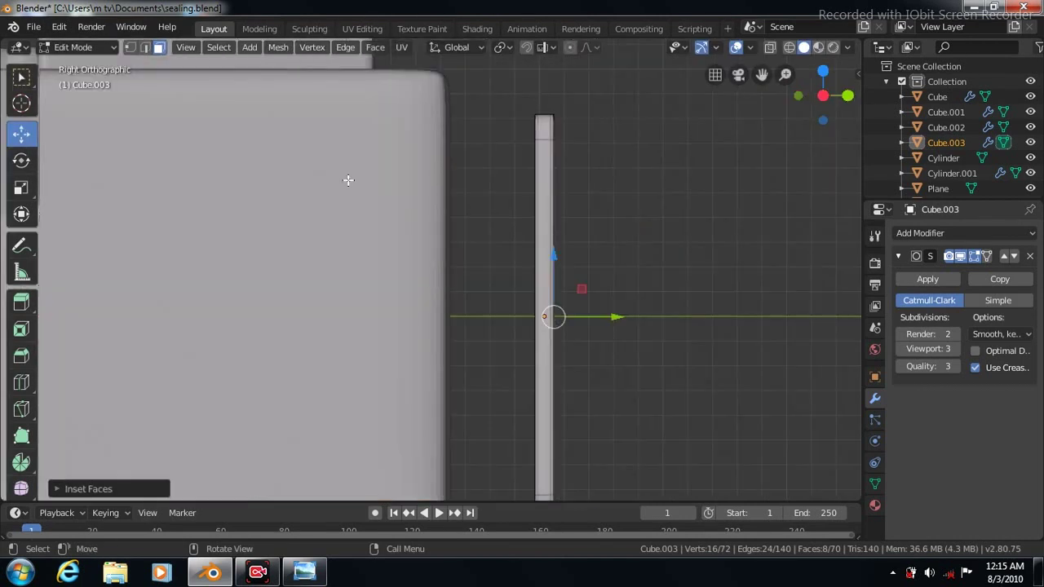
drag(613, 316, 620, 317)
key(ctrl+KP_1)
scroll(740, 283, down, 1)
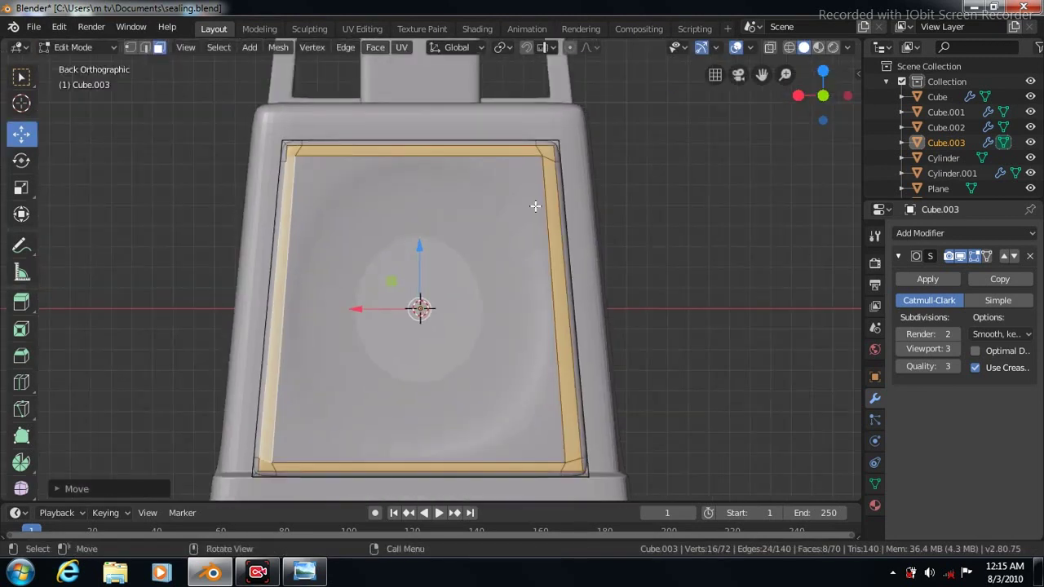
click(21, 381)
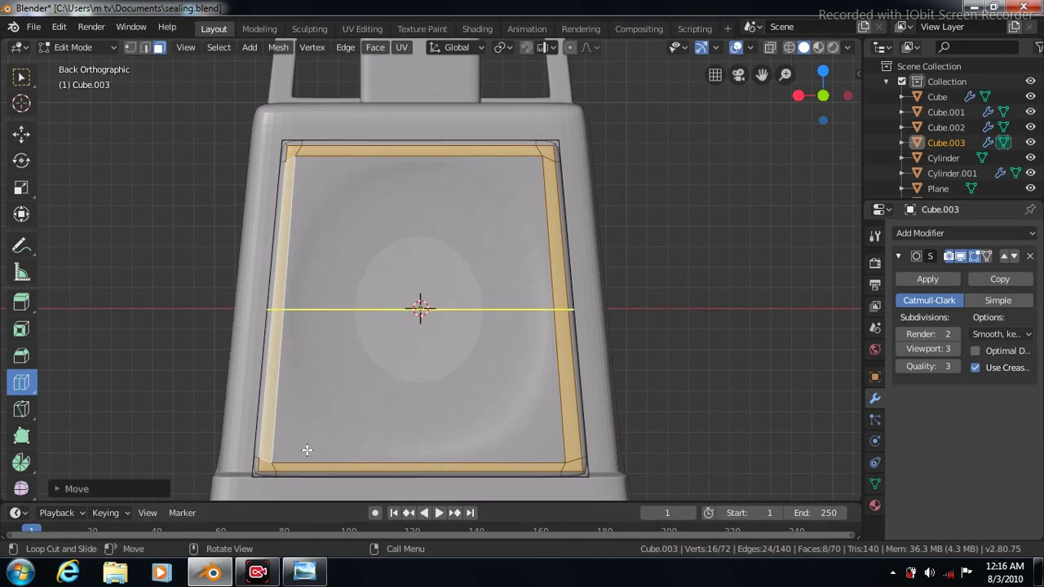
Cut edge loops slid to the left, right, bottom and top borders of the inner face
mouse_move(419, 443)
mouse_down()
mouse_move(269, 475)
mouse_move(352, 423)
mouse_up()
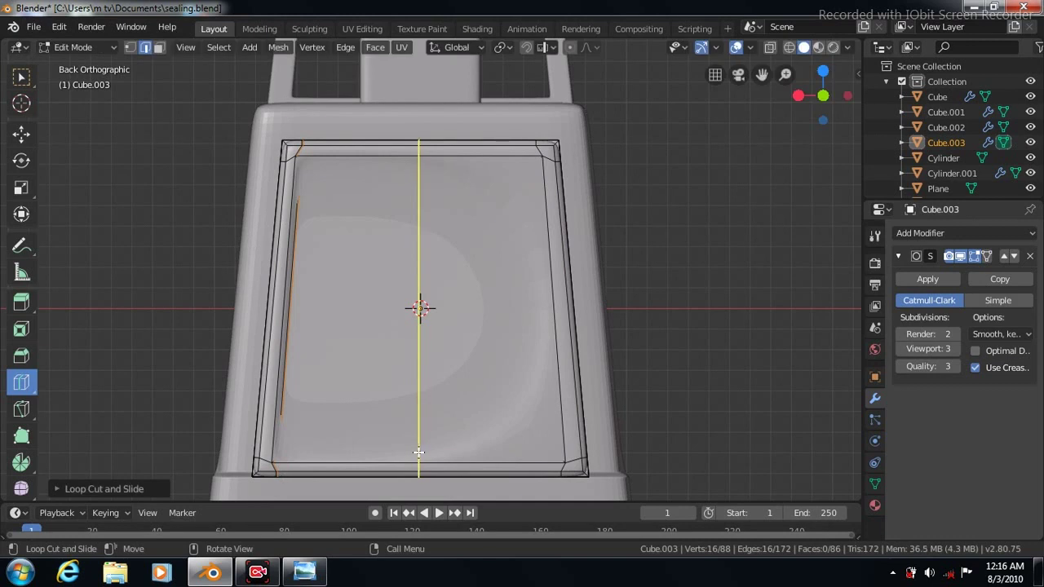
drag(419, 452, 555, 454)
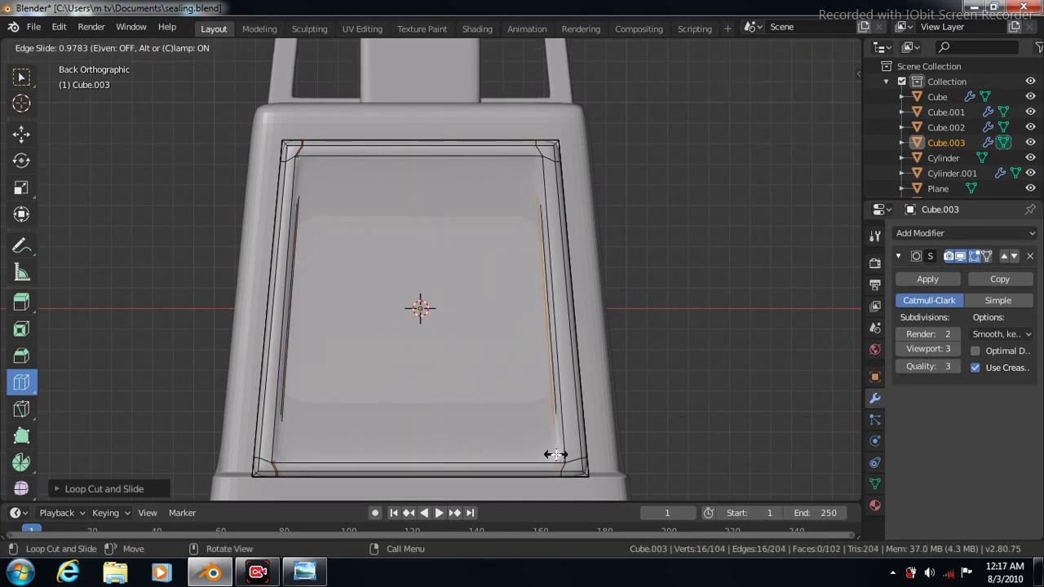
drag(544, 314, 541, 452)
click(529, 414)
click(512, 303)
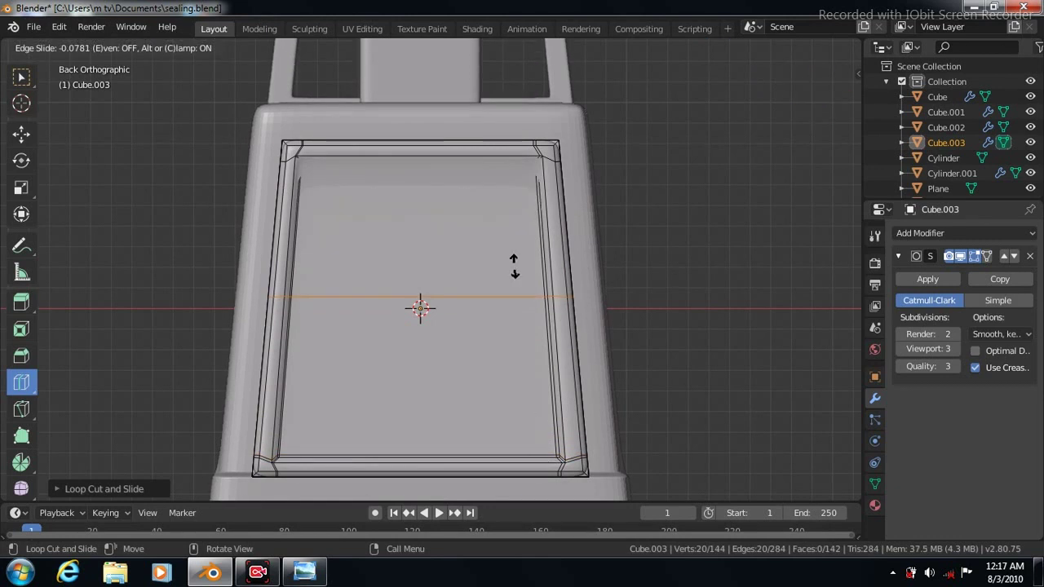
click(512, 162)
In Right view, slide Cube.003 along Y and raise it along Z flush against the body's rear
key(Tab)
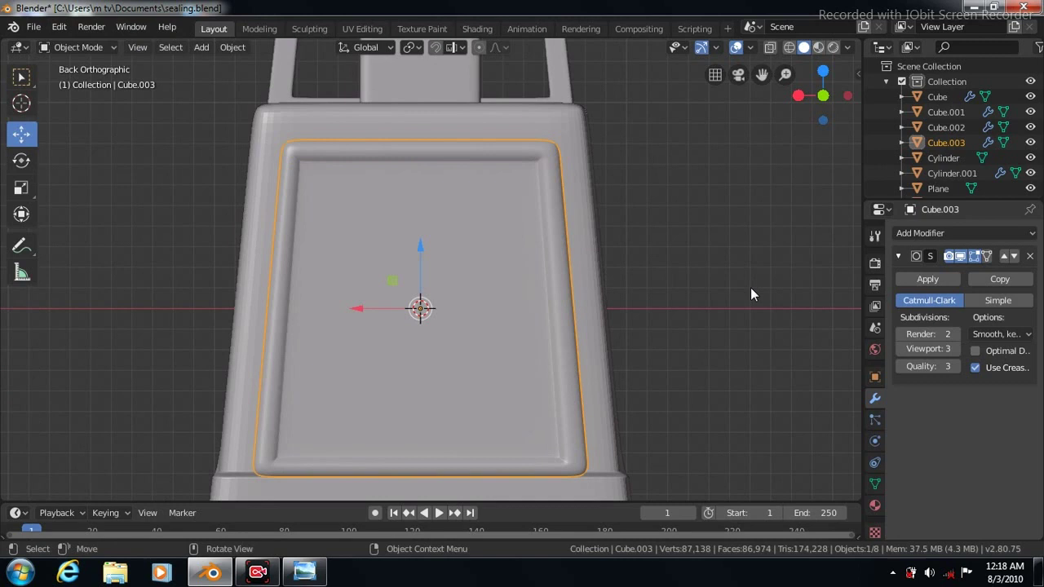
key(KP_3)
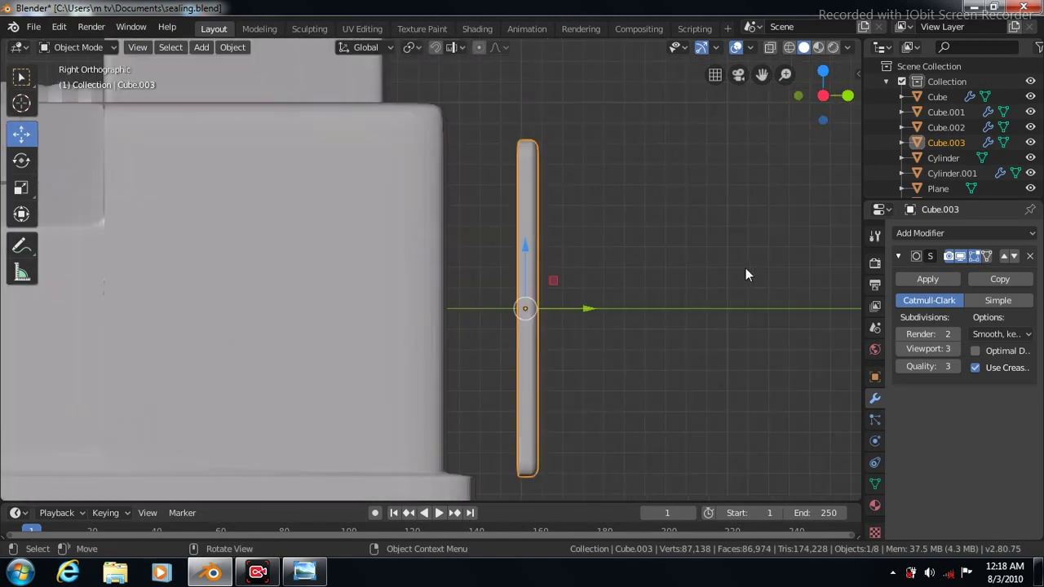
drag(587, 311, 511, 311)
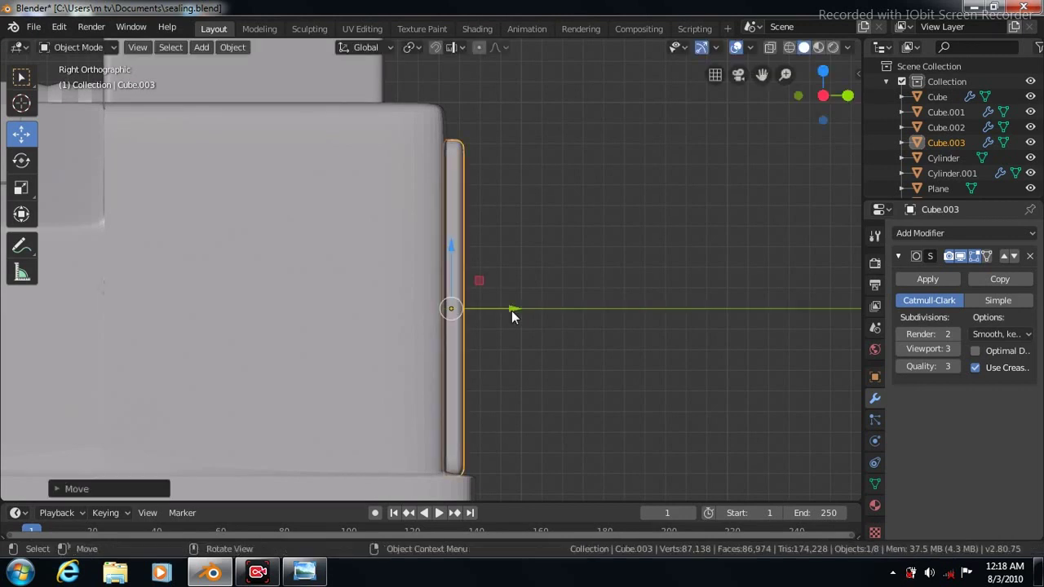
drag(449, 247, 447, 230)
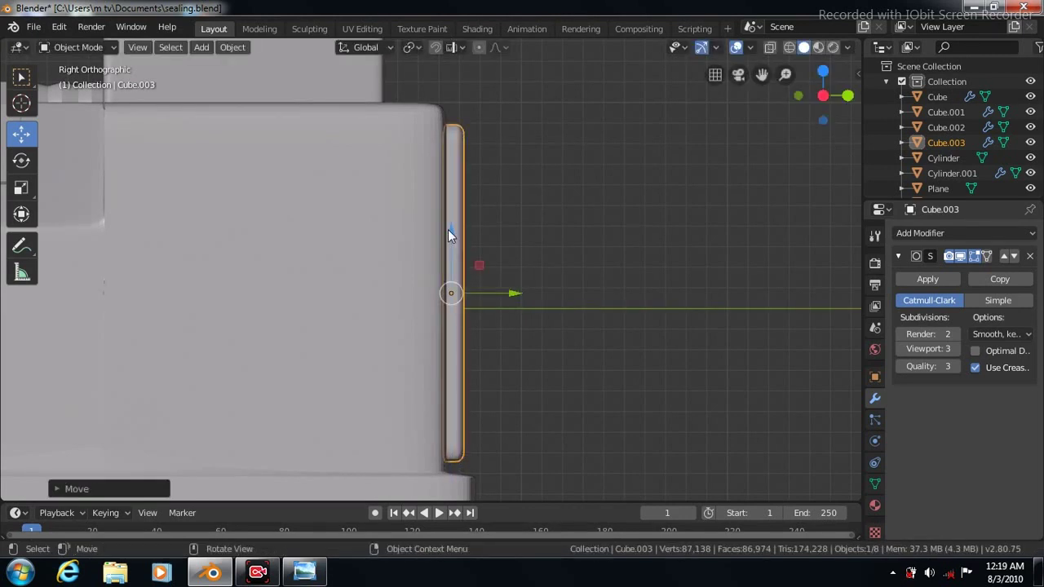
Orbit to check the back panel's fit, then select Cylinder.001 in Right view
key(KP_4)
key(KP_8)
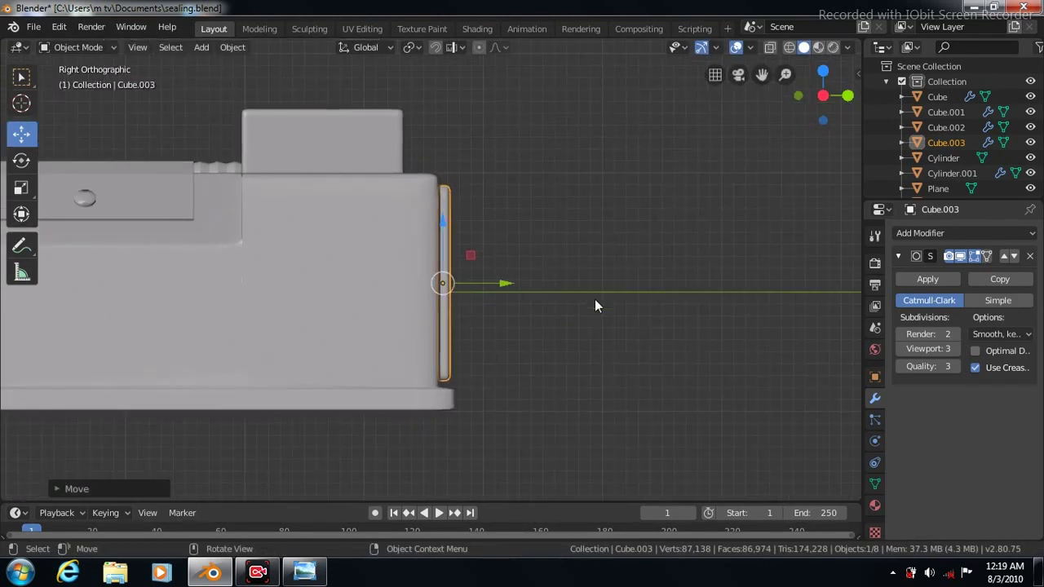
key(KP_4)
key(KP_4)
key(KP_4)
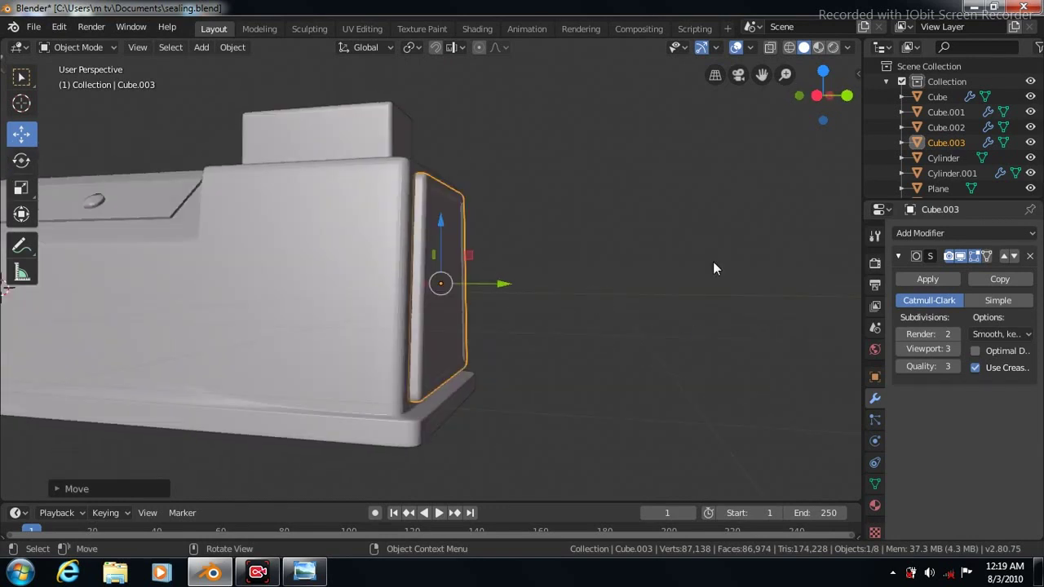
click(689, 332)
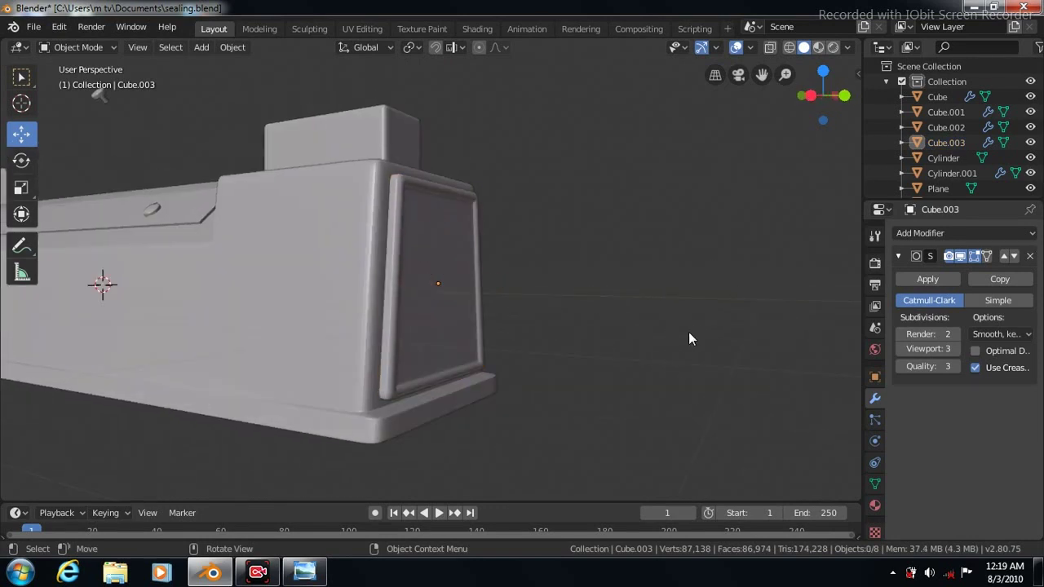
click(101, 97)
key(KP_3)
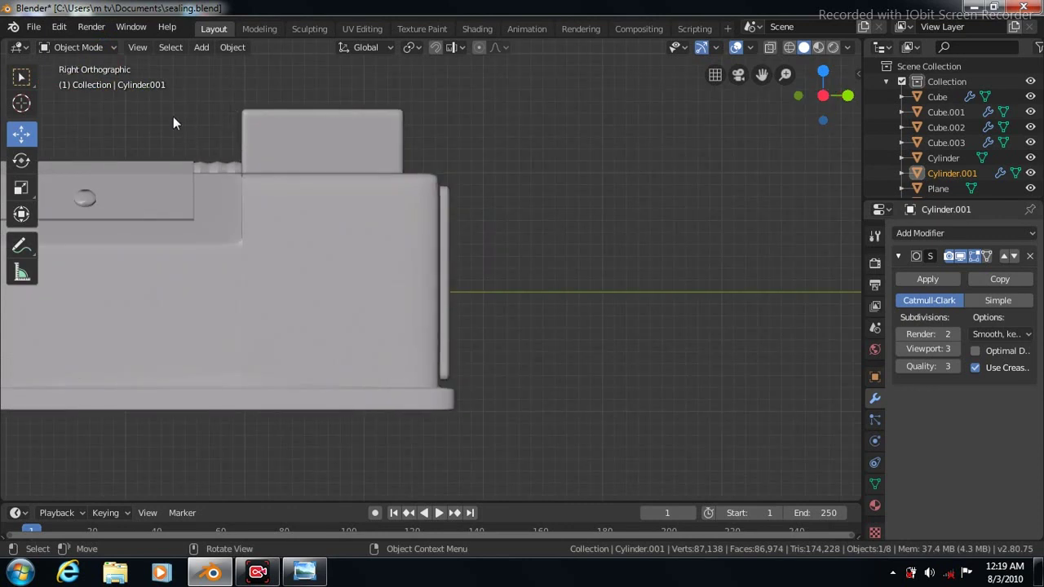
Move Cylinder.001 out along Y and lower it along Z toward the panel's height
scroll(115, 99, down, 3)
drag(115, 100, 403, 100)
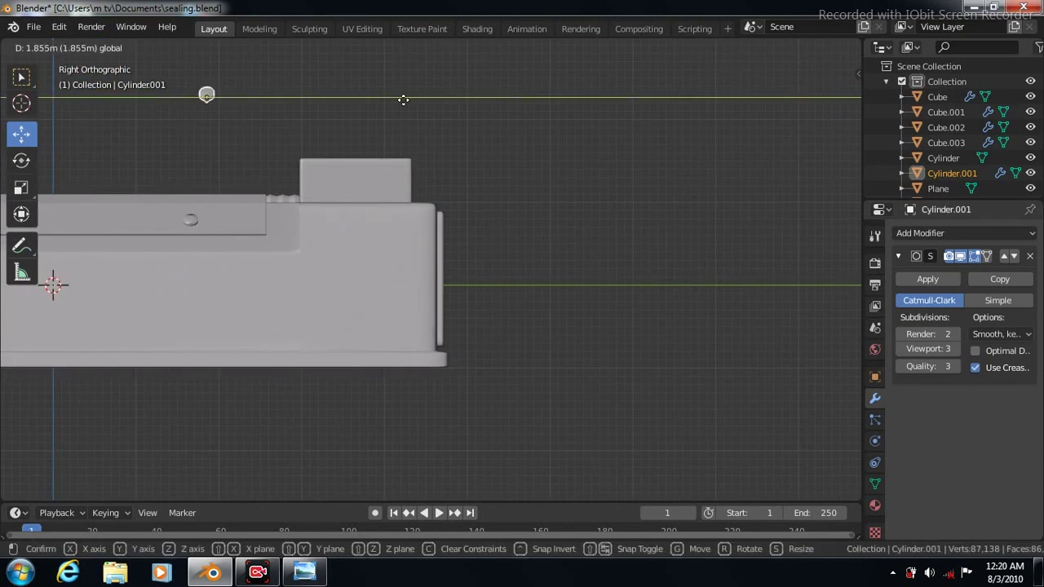
drag(551, 120, 551, 116)
drag(476, 66, 484, 212)
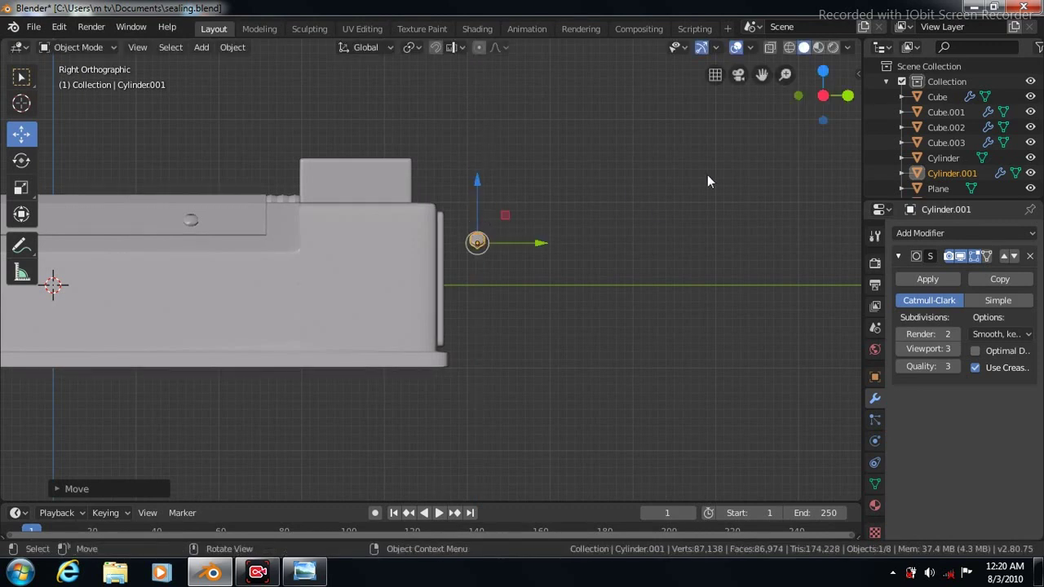
Rotate the cylinder exactly 90° about the vertical axis from Top view
click(22, 162)
key(KP_7)
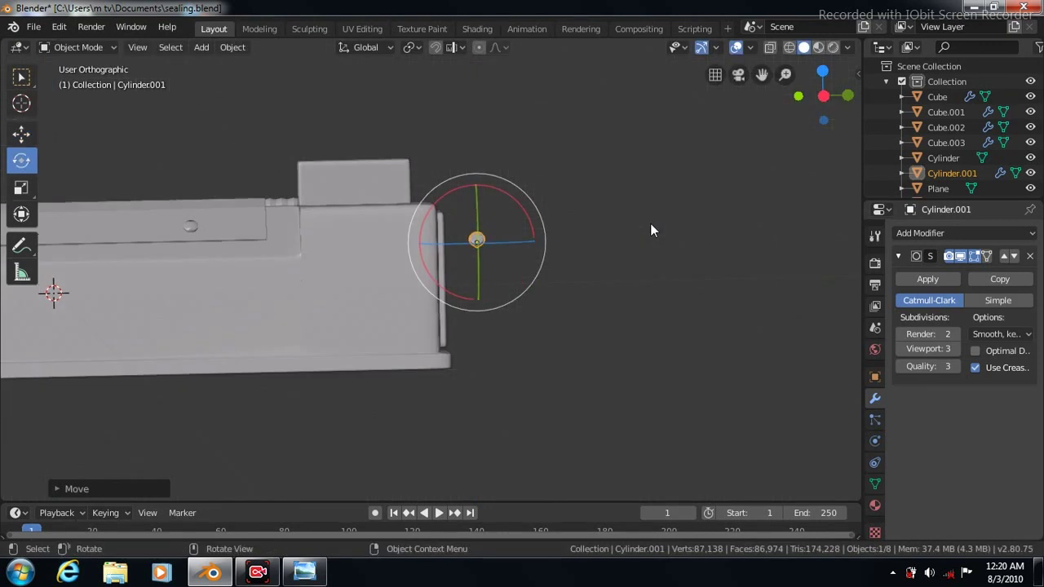
drag(477, 192, 470, 184)
click(59, 489)
text(90)
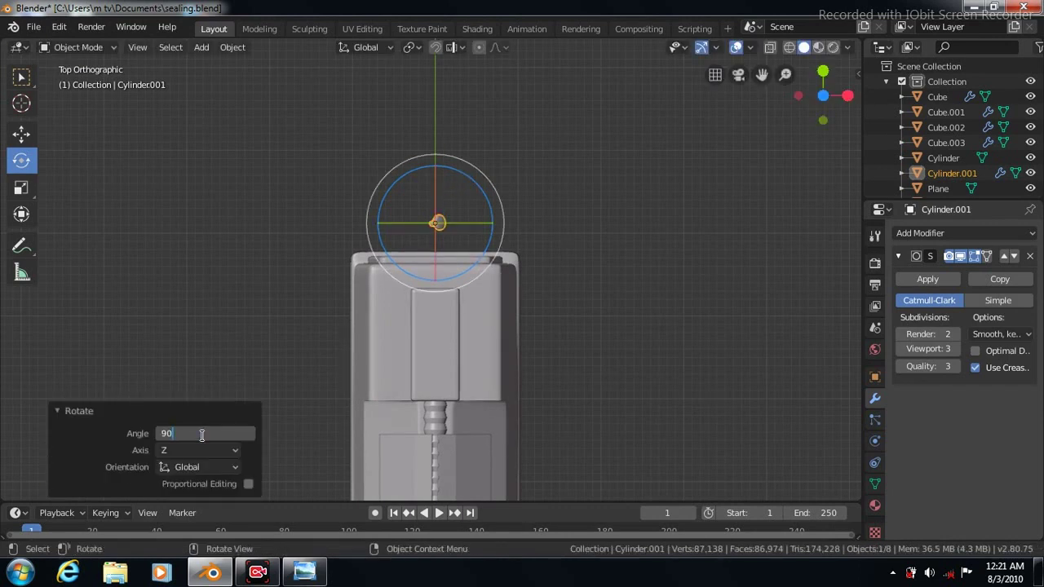
key(Return)
Tilt the cylinder around the X axis in side view and widen the tool panel
middle_click(183, 305)
key(KP_3)
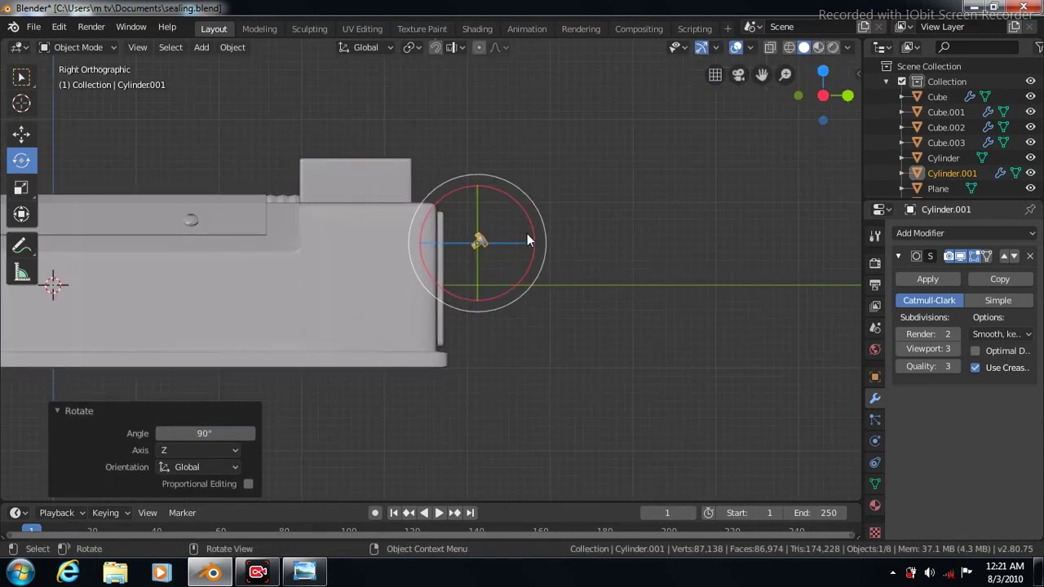
scroll(585, 306, up, 2)
scroll(603, 286, up, 4)
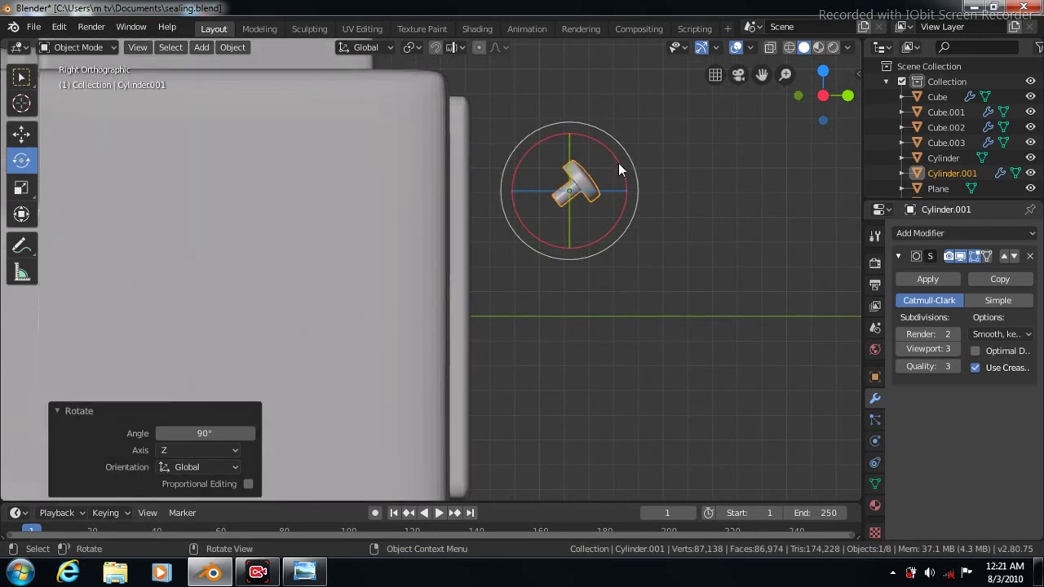
drag(626, 160, 630, 197)
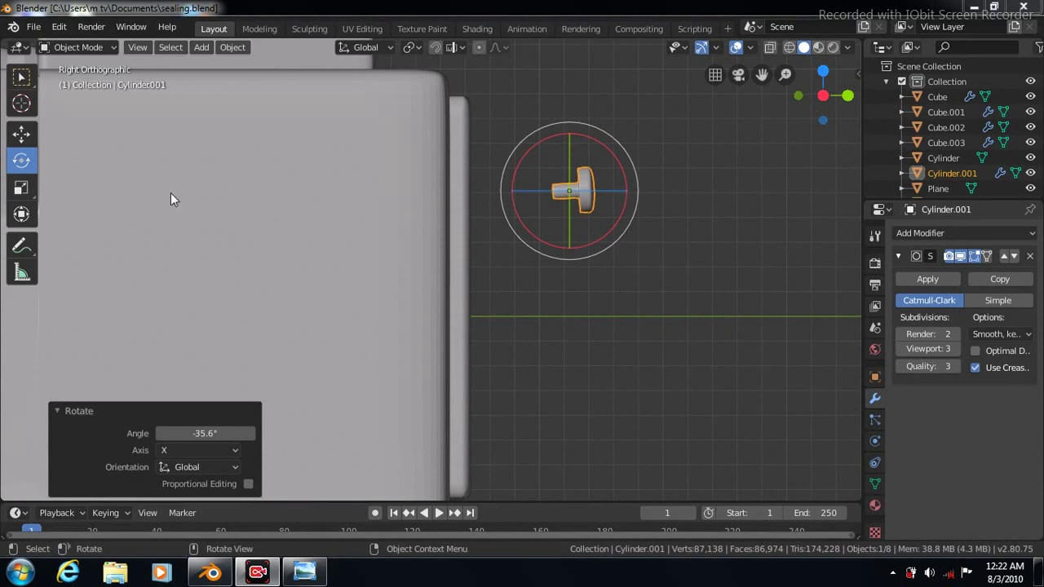
mouse_move(37, 163)
mouse_down()
mouse_move(312, 239)
mouse_move(69, 164)
mouse_up()
click(68, 164)
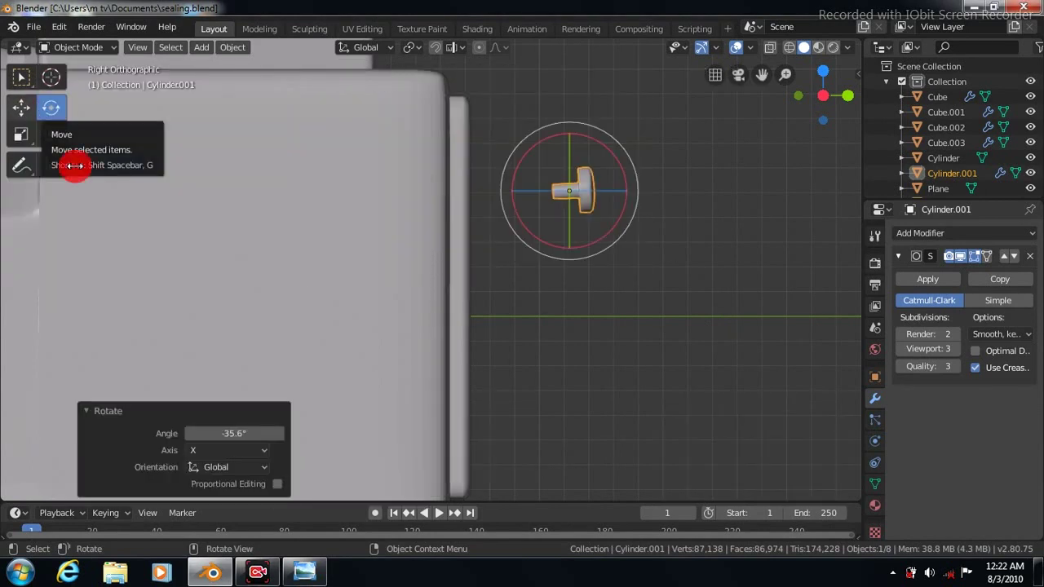
Move the cylinder against the back panel and shift it sideways along X, above-right of centre
key(shift+space)
key(g)
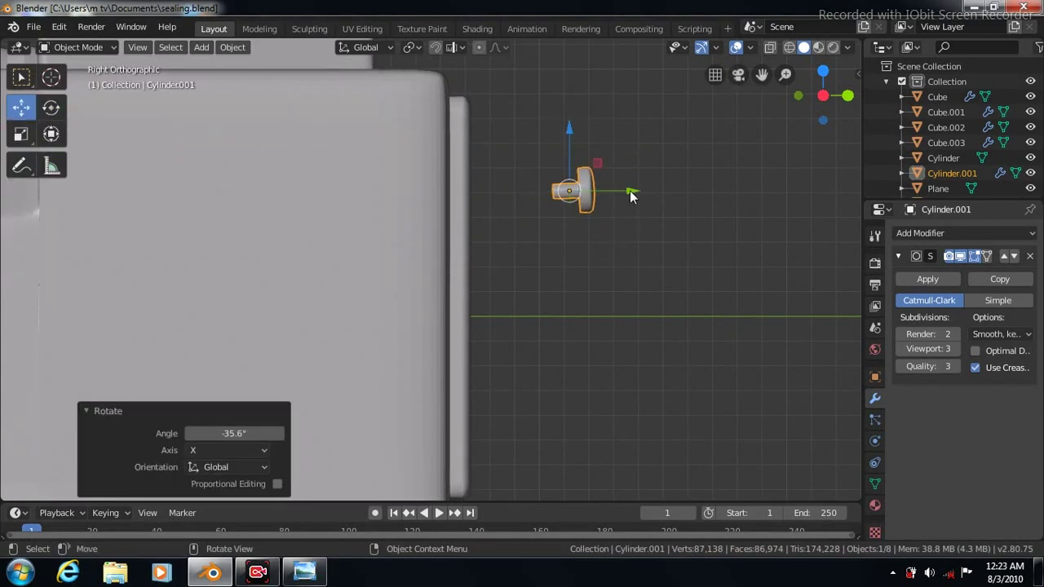
mouse_move(631, 196)
mouse_down()
mouse_move(509, 202)
mouse_move(514, 192)
mouse_up()
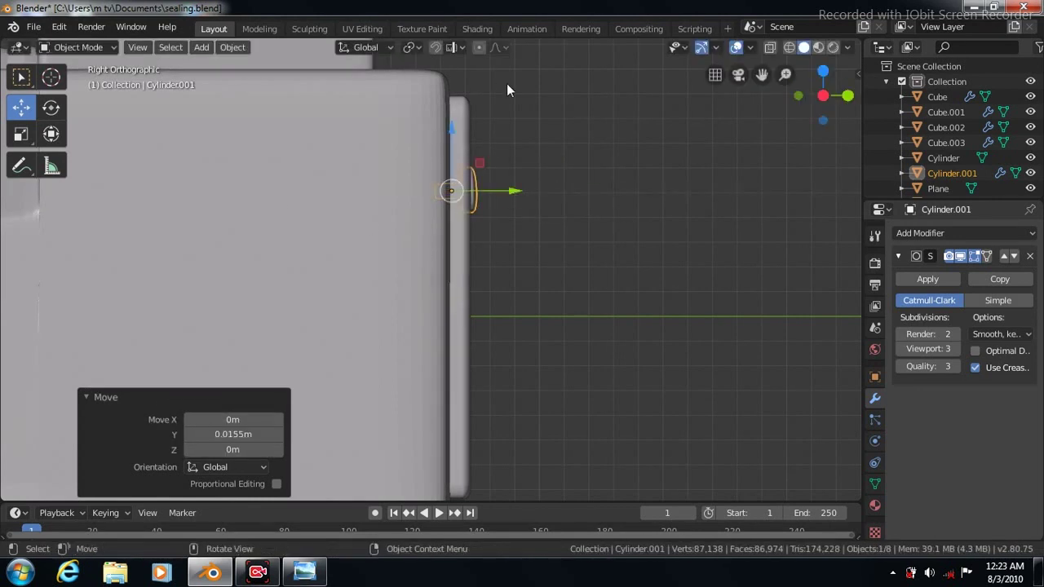
key(ctrl+KP_1)
drag(363, 193, 453, 190)
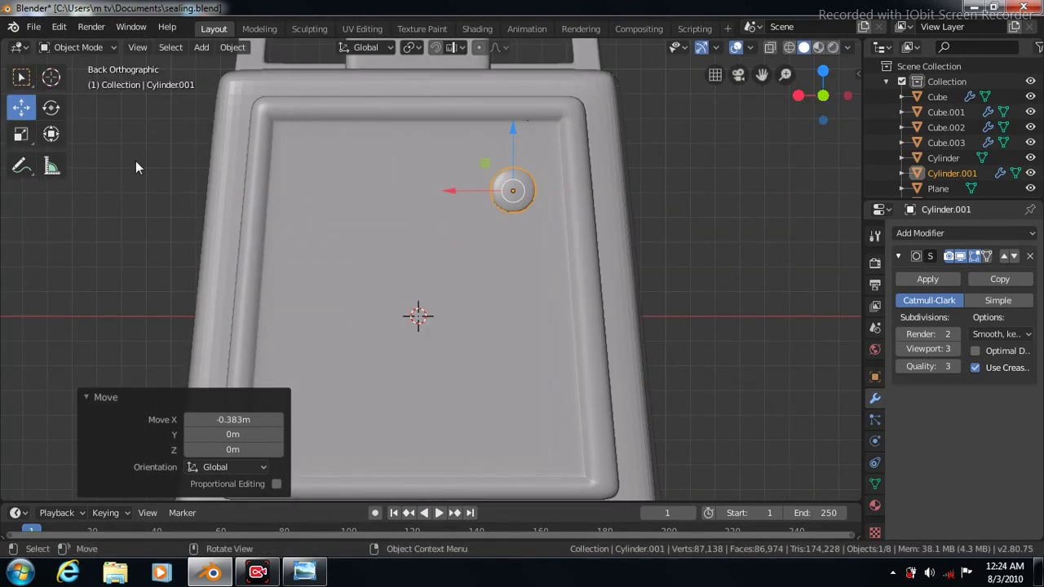
Scale the rivet cylinder down to a smaller size
click(19, 135)
key(s)
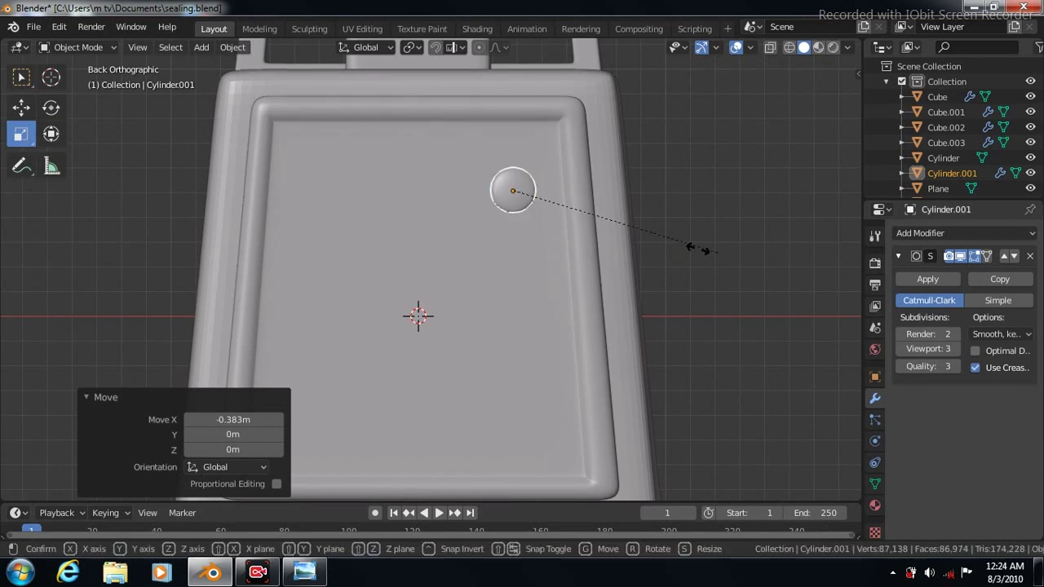
click(720, 207)
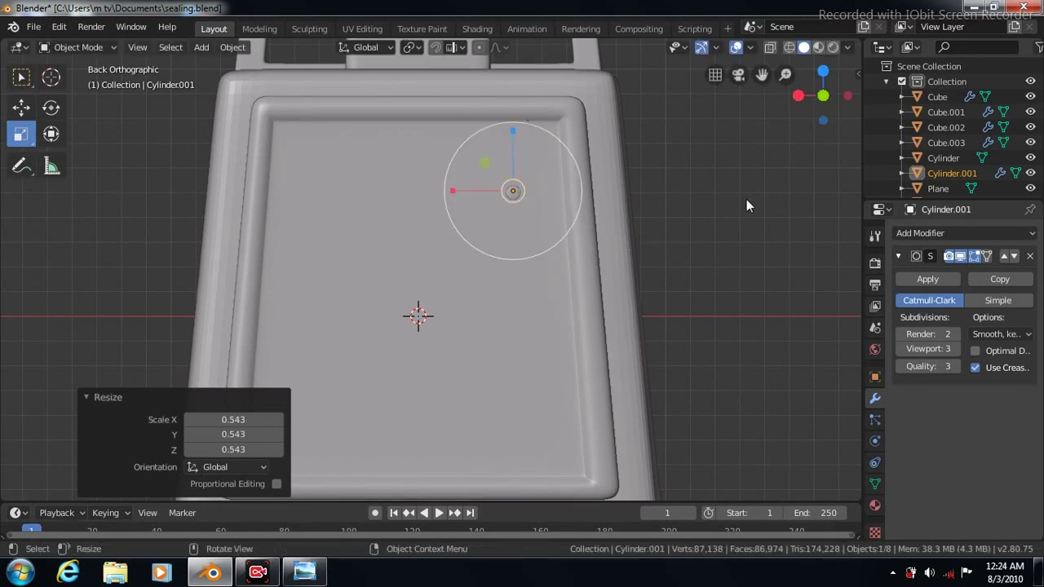
key(KP_3)
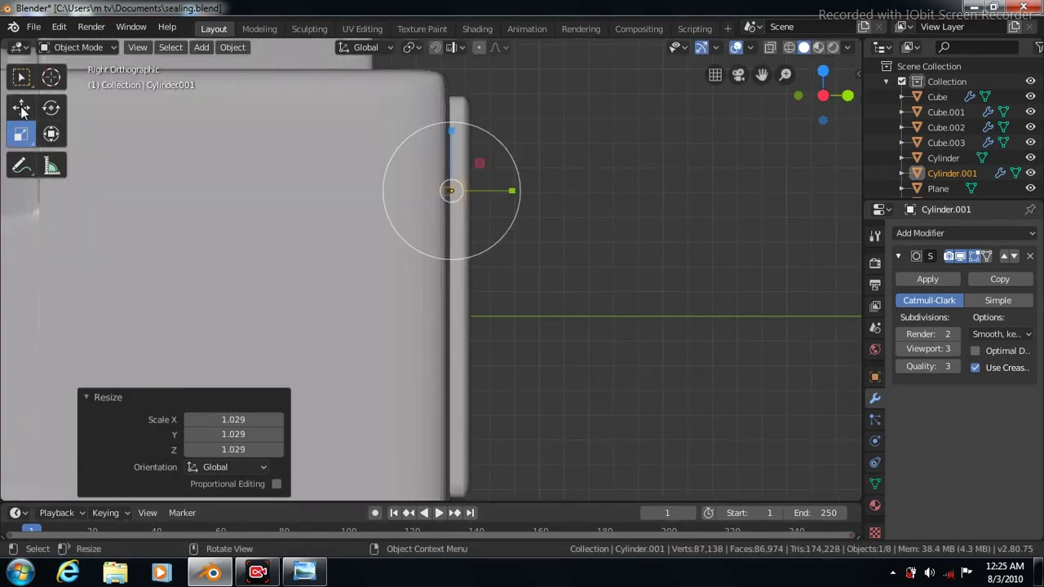
Push the rivet along Y onto the back panel's surface
key(shift+space)
key(g)
drag(511, 191, 517, 191)
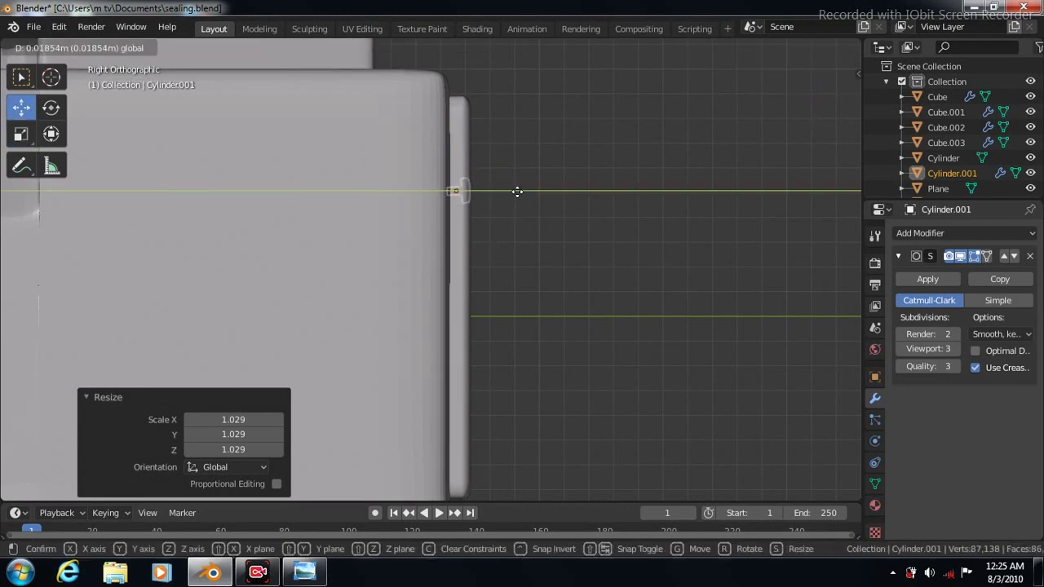
click(516, 191)
key(ctrl+KP_1)
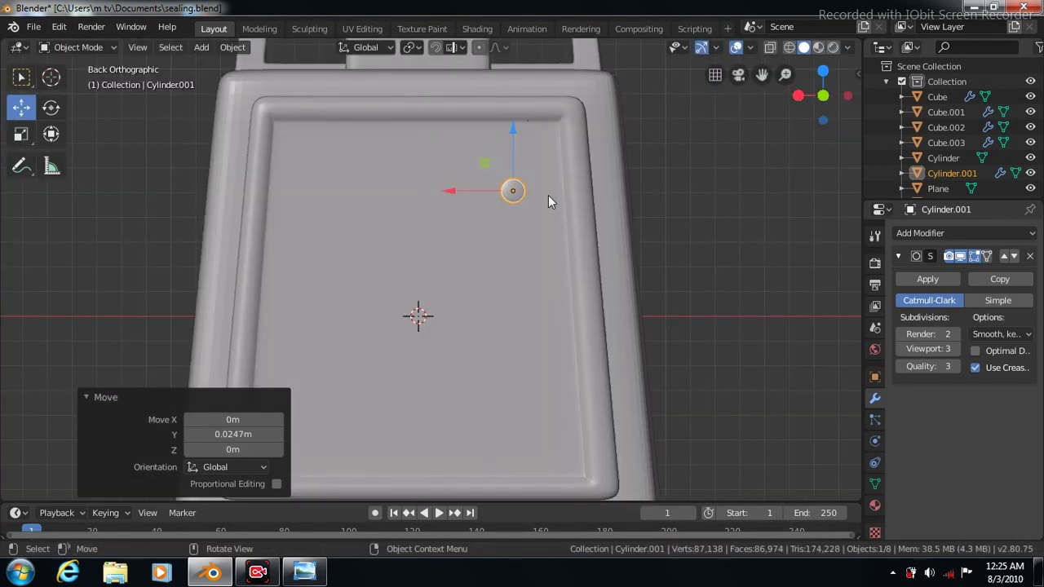
Duplicate the rivet and move the copy along X to the panel's top-left corner
key(ctrl+z)
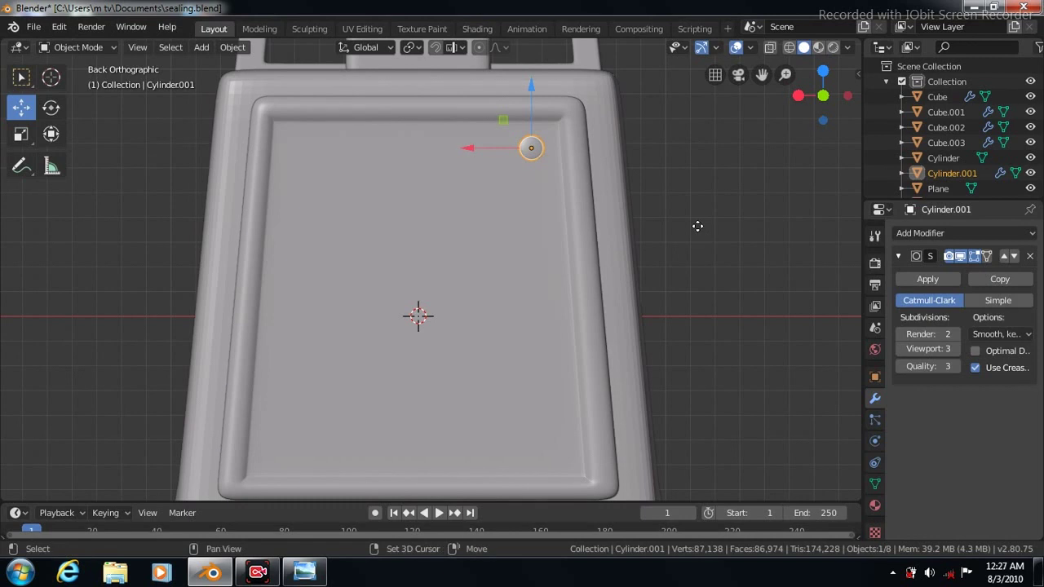
key(shift+d)
right_click(698, 234)
key(g)
key(x)
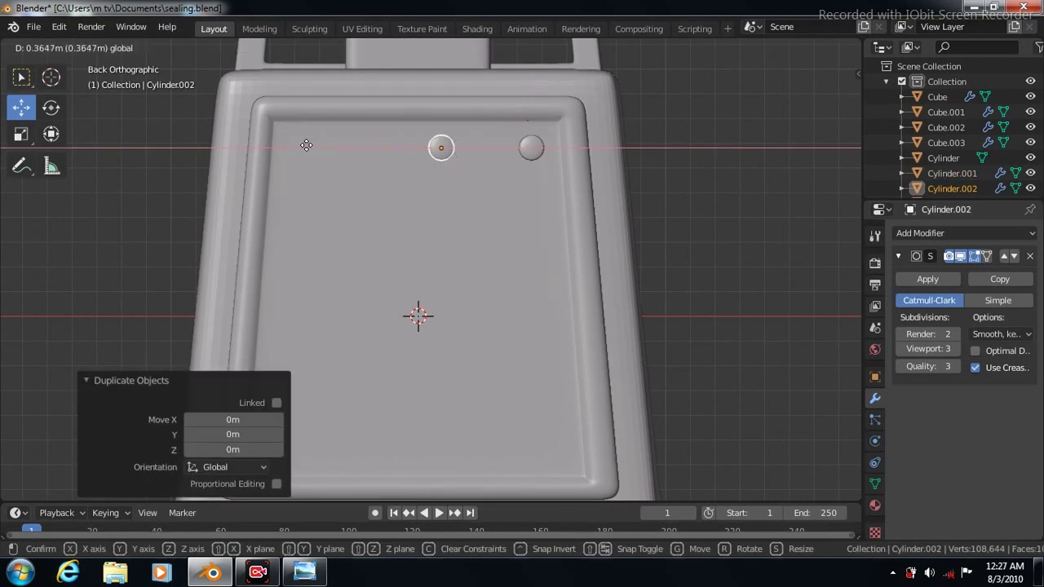
click(227, 150)
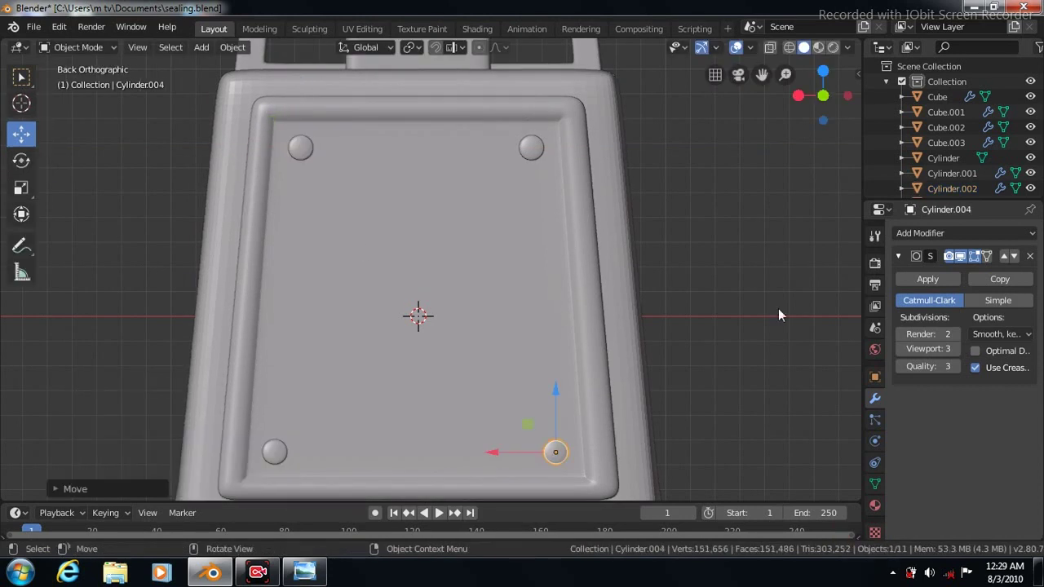
Clear the selection and return to the Right side view
scroll(746, 256, down, 2)
middle_drag(746, 256, 739, 273)
click(738, 273)
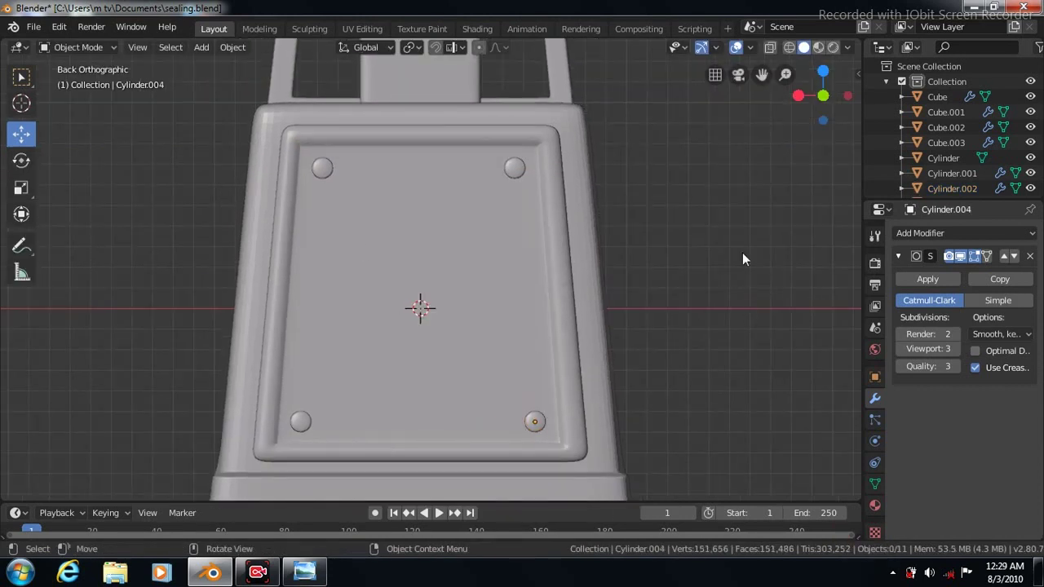
key(KP_3)
scroll(651, 247, down, 2)
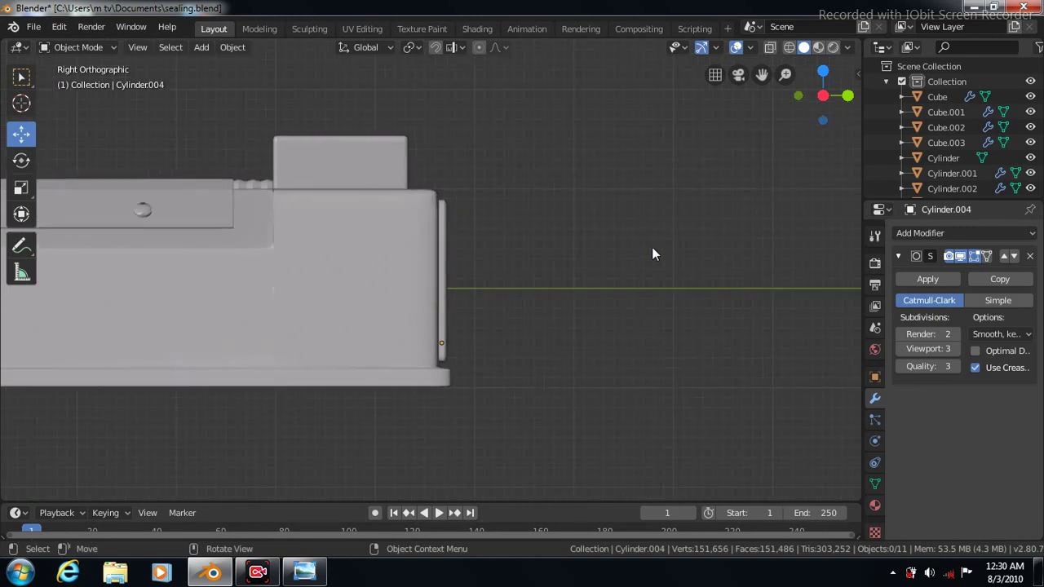
scroll(628, 263, down, 1)
Add a cylinder mesh and set its Align option to View while in Back view
click(200, 49)
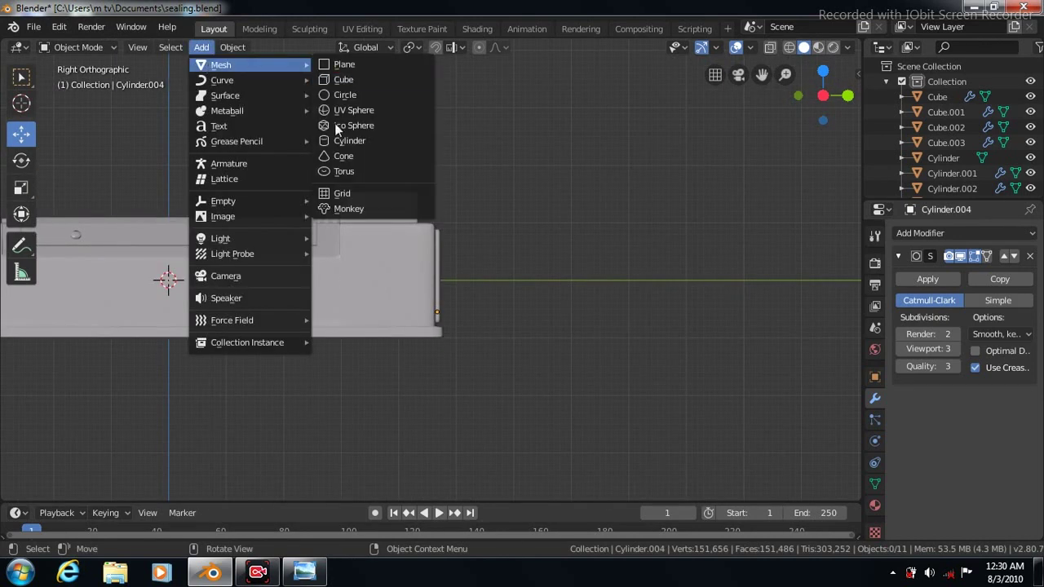
click(341, 139)
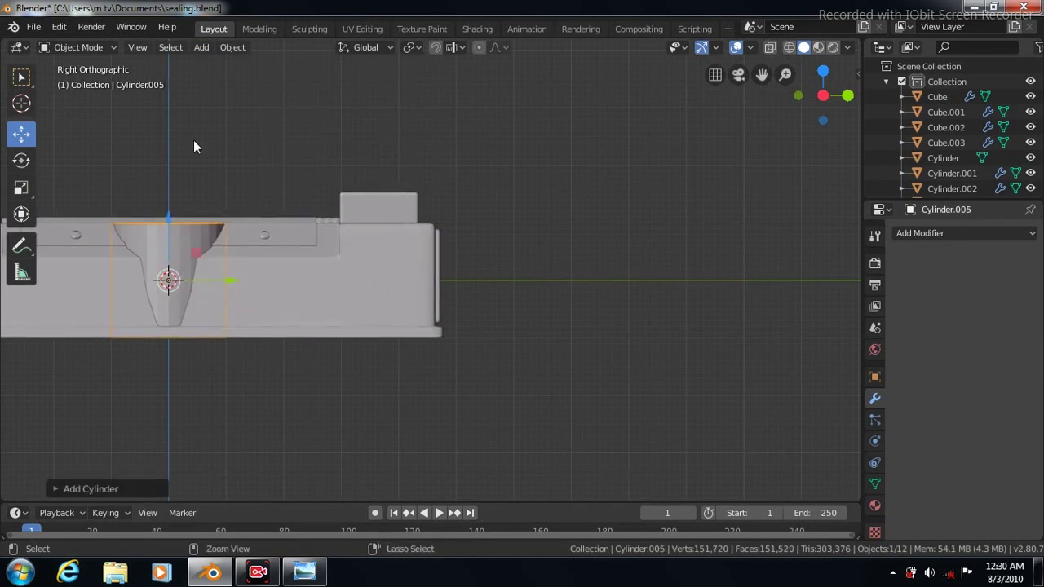
key(ctrl+KP_1)
click(53, 488)
click(233, 389)
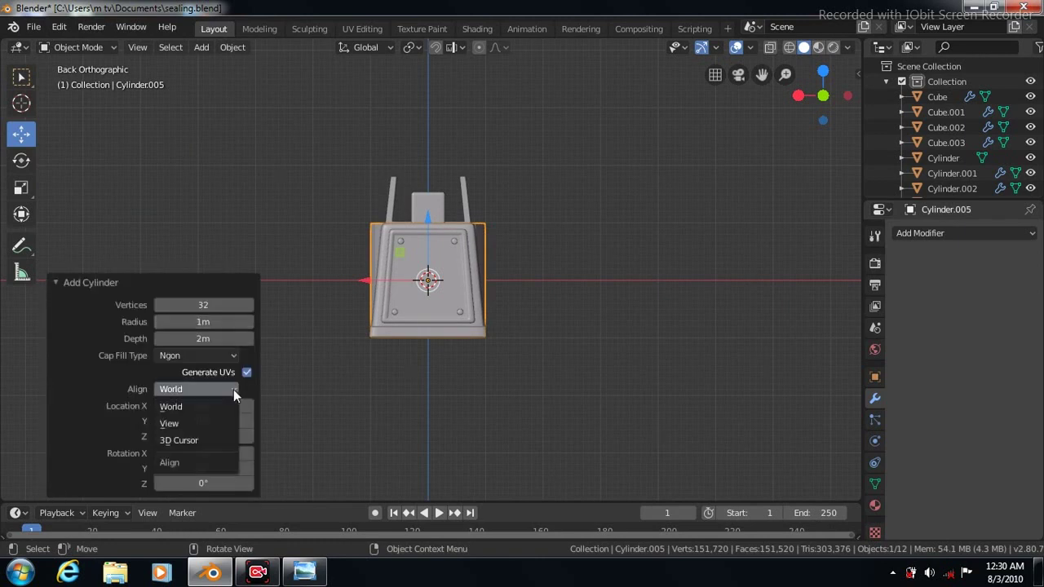
click(188, 423)
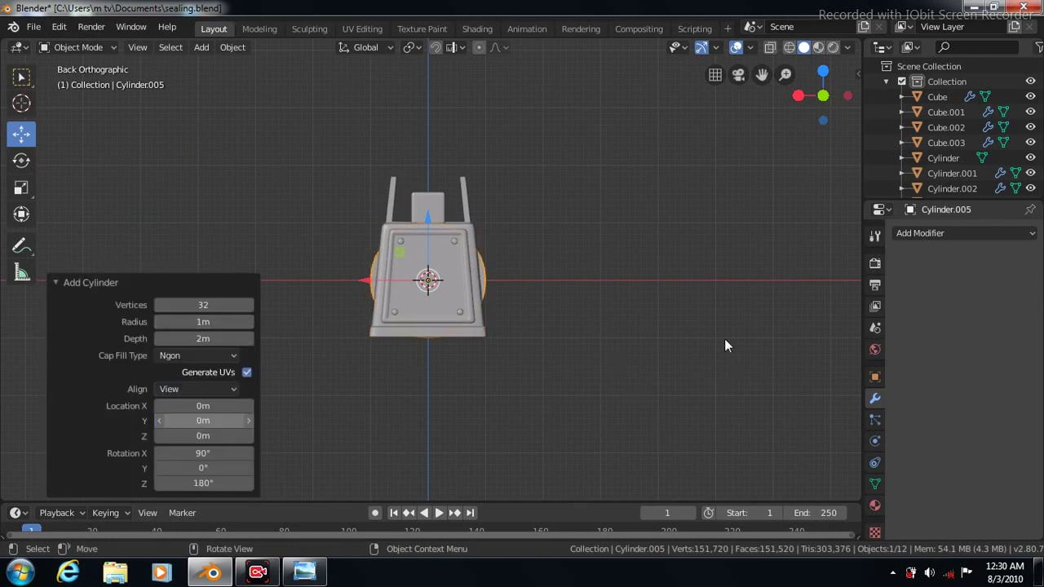
click(64, 283)
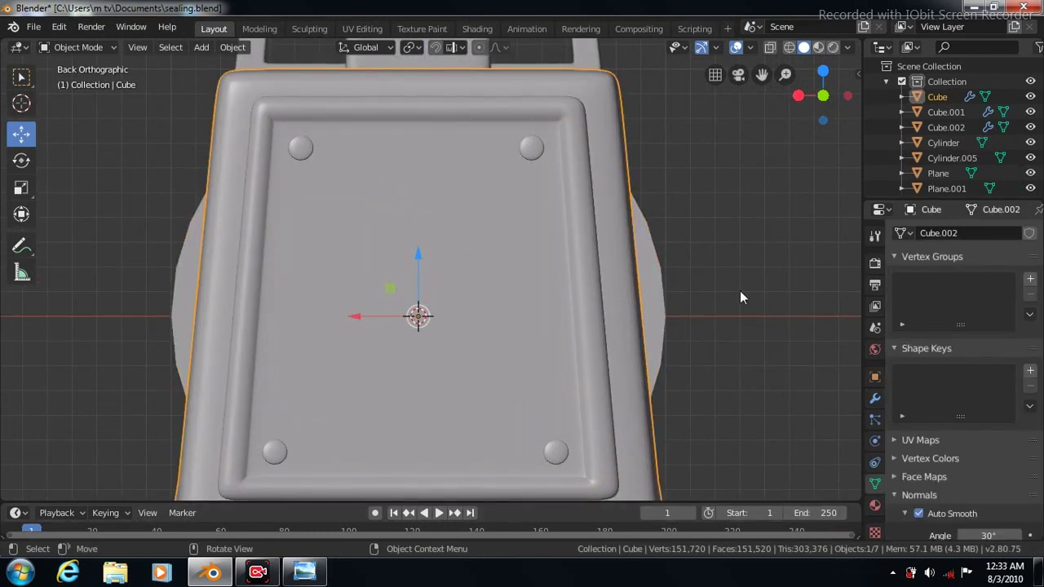
Move the machine body by mistake in side view, then undo that move
alt+middle_drag(67, 160, 557, 317)
scroll(557, 317, down, 5)
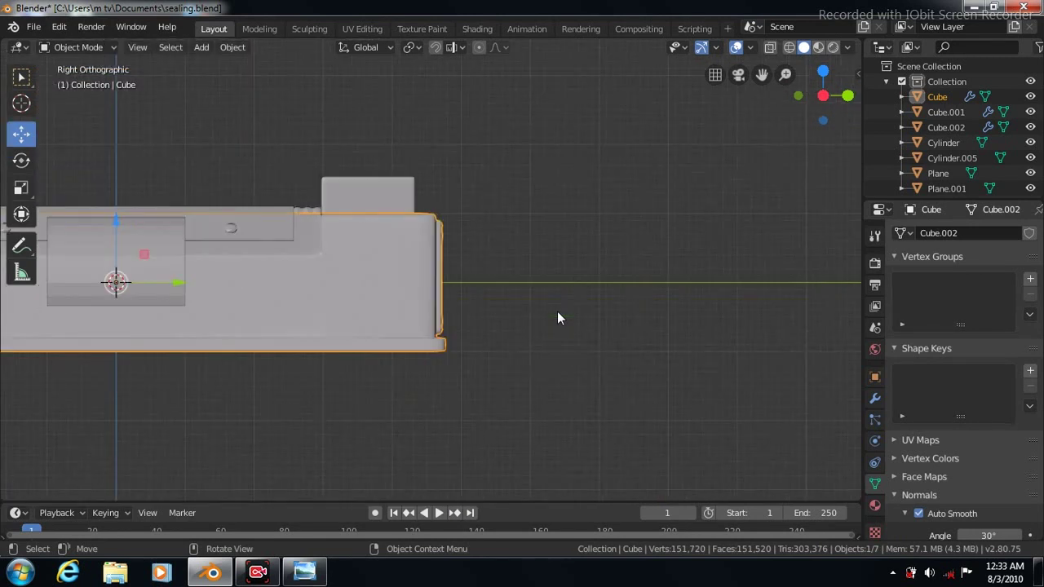
key(g)
click(408, 295)
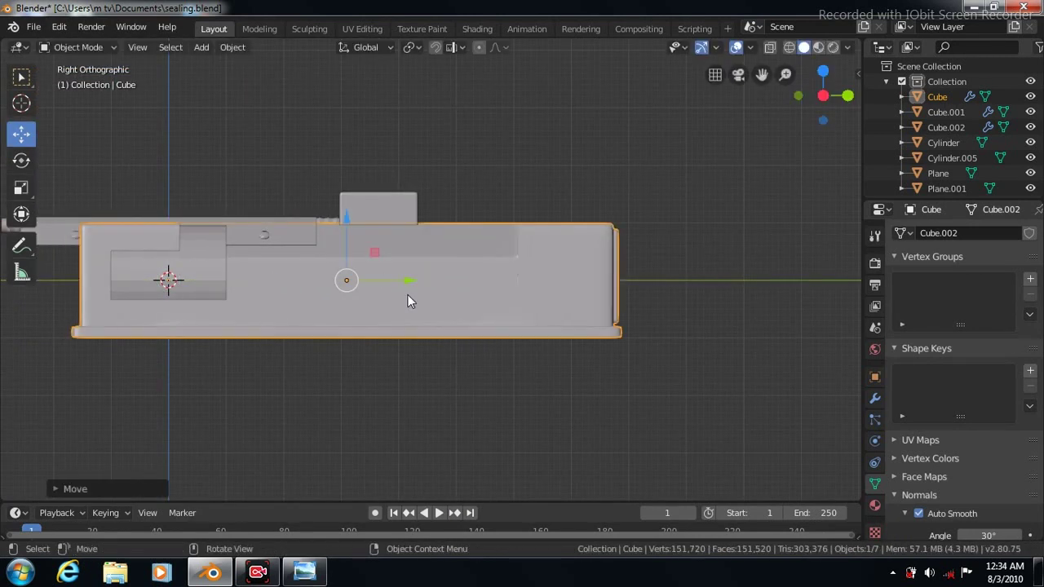
key(ctrl+z)
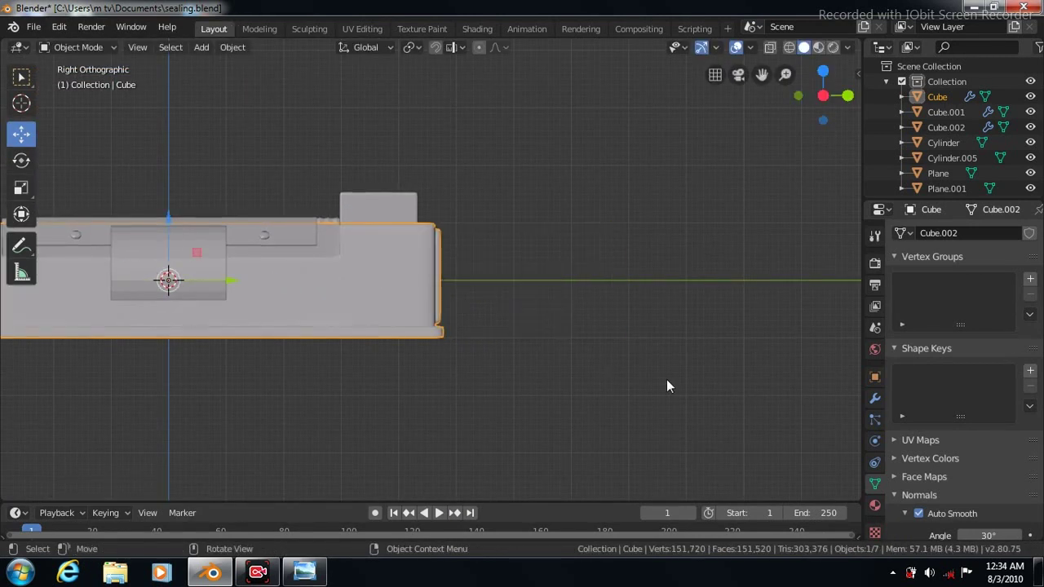
Shrink Cylinder.005 to a small size and set it just beside the machine's side
click(121, 249)
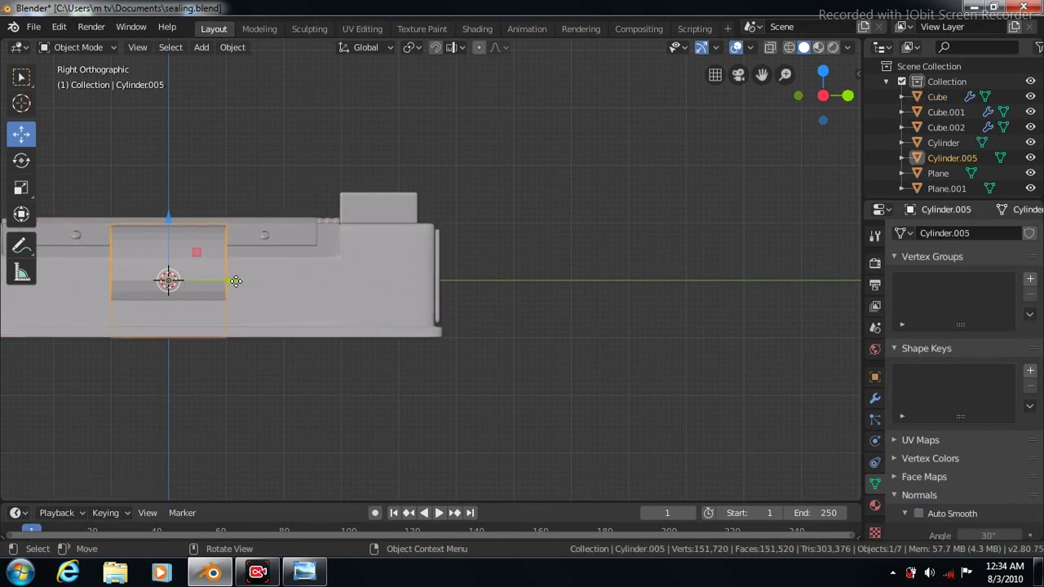
key(g)
click(570, 292)
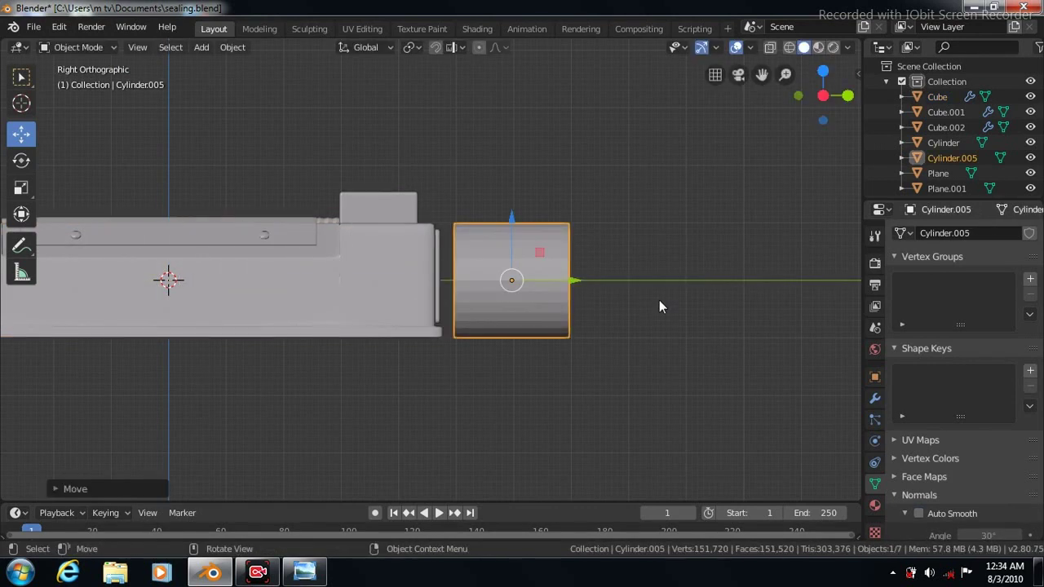
key(s)
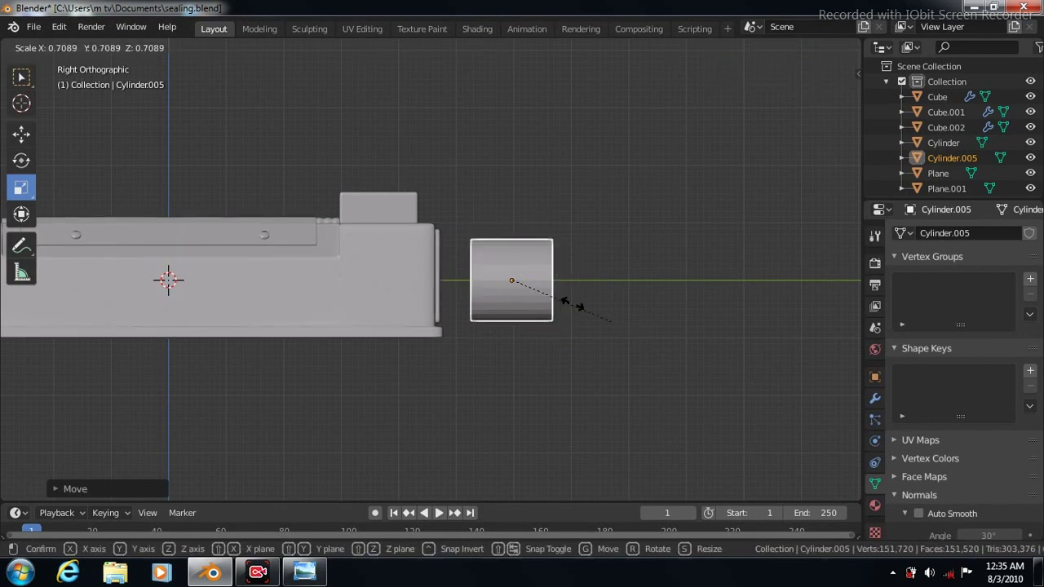
click(678, 302)
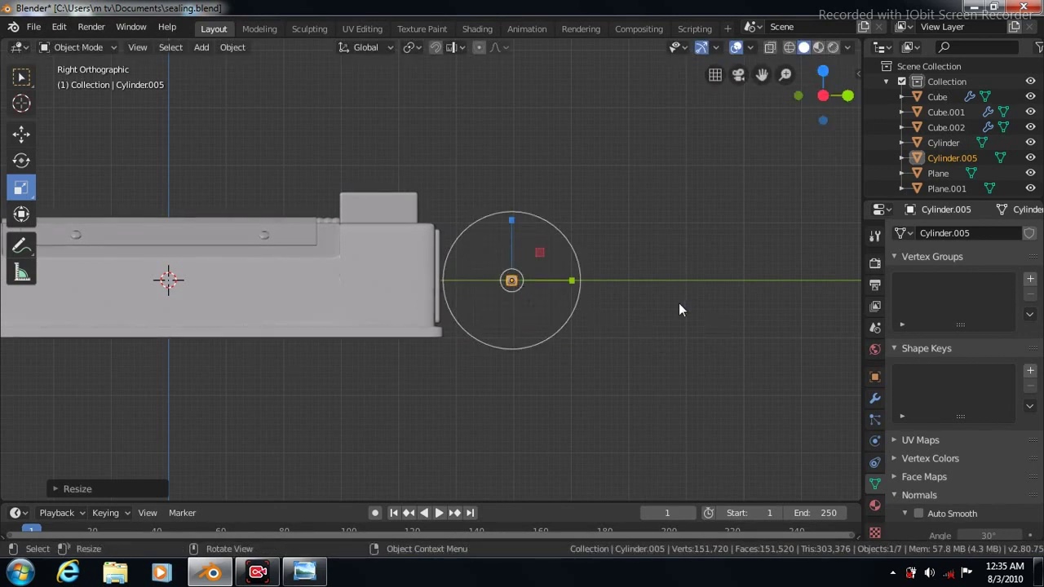
scroll(679, 303, up, 8)
scroll(662, 308, down, 1)
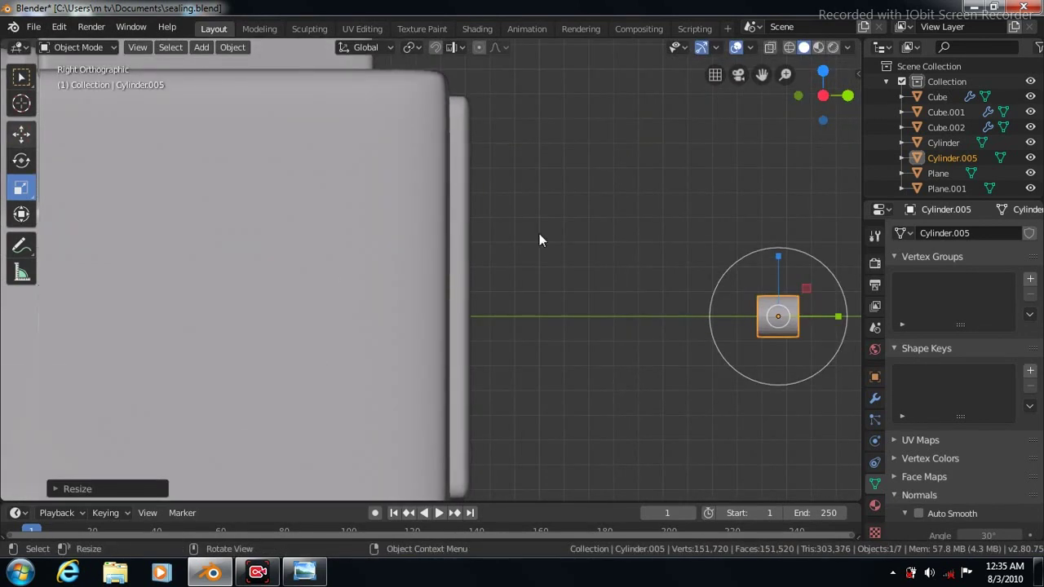
key(g)
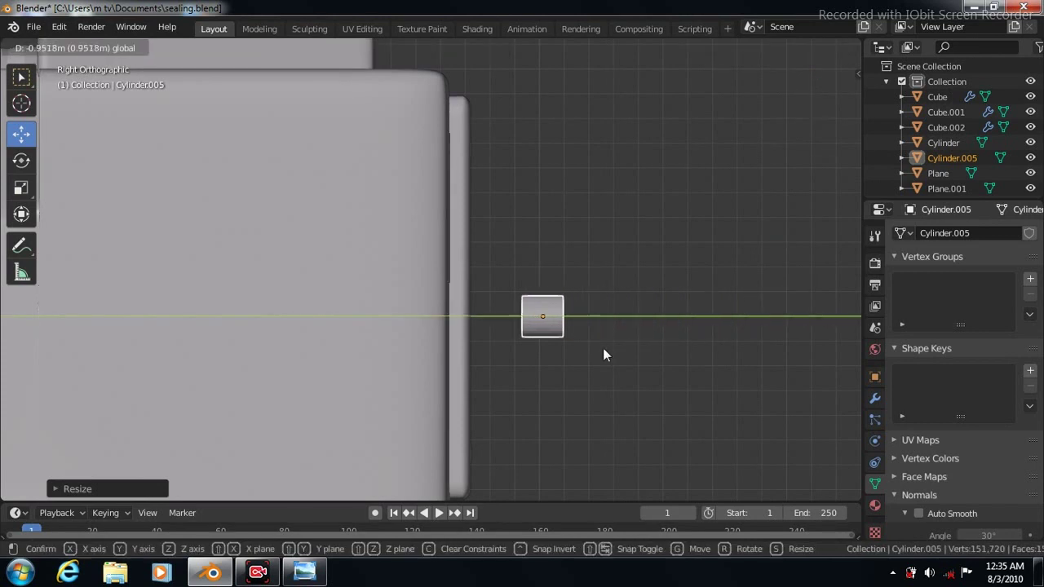
click(602, 348)
Duplicate the small cylinder, move the copy to its right, and reselect the left one
key(shift+d)
right_click(608, 313)
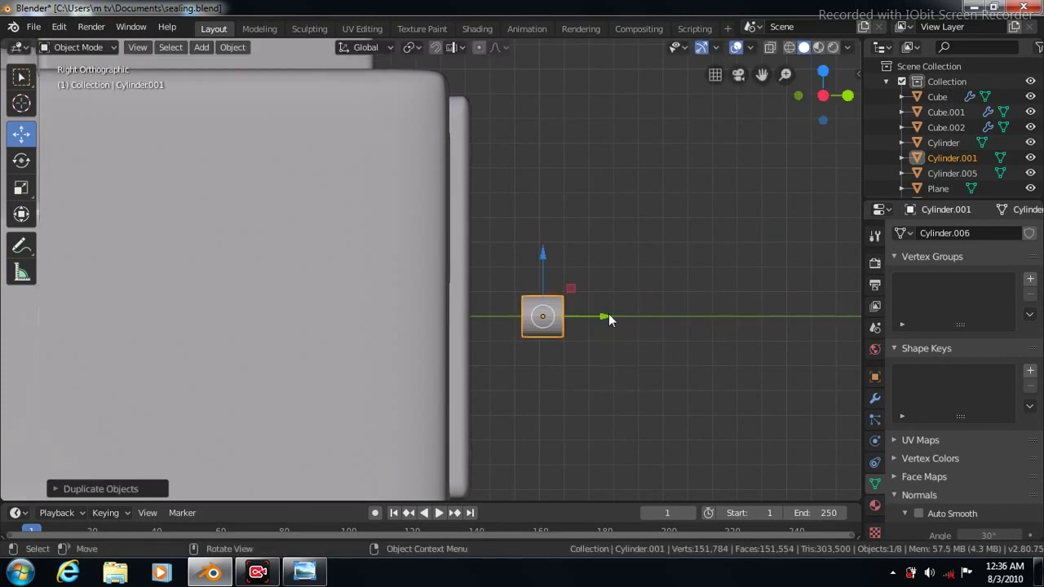
drag(611, 317, 689, 321)
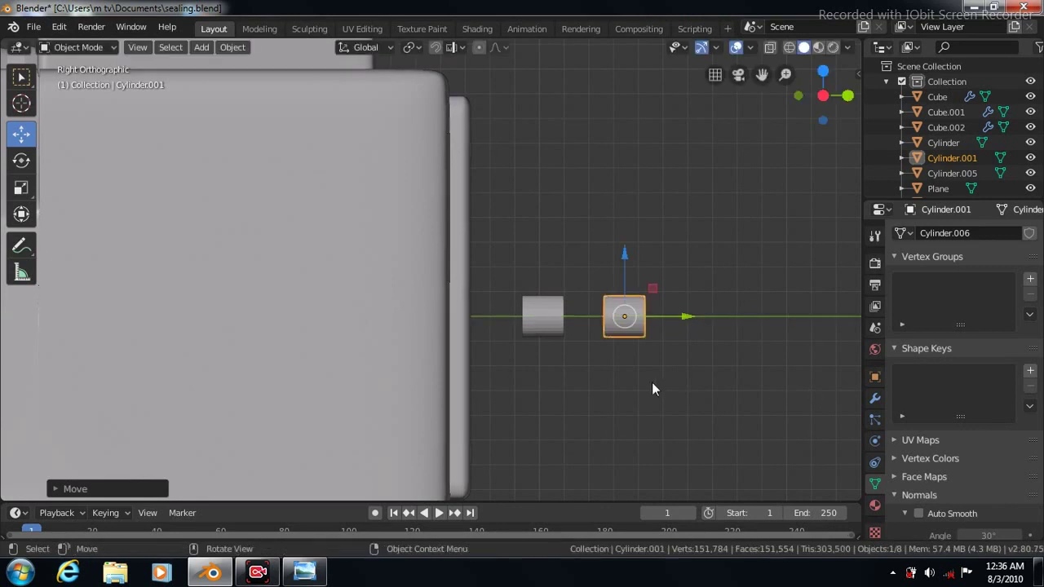
click(541, 318)
Give Cylinder.005 a Subdivision Surface modifier with viewport level 3
key(Tab)
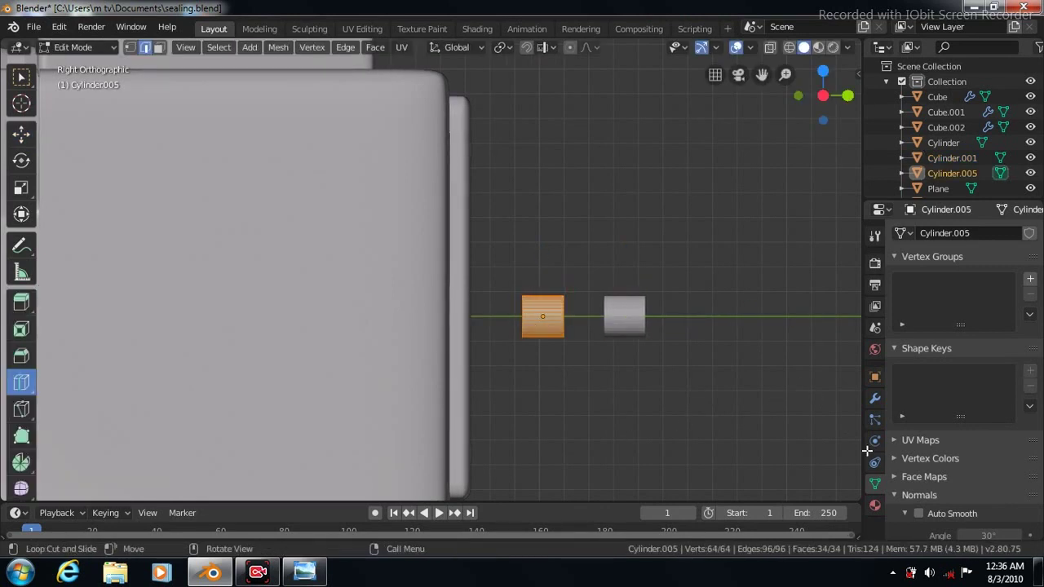
click(874, 398)
click(930, 233)
click(733, 484)
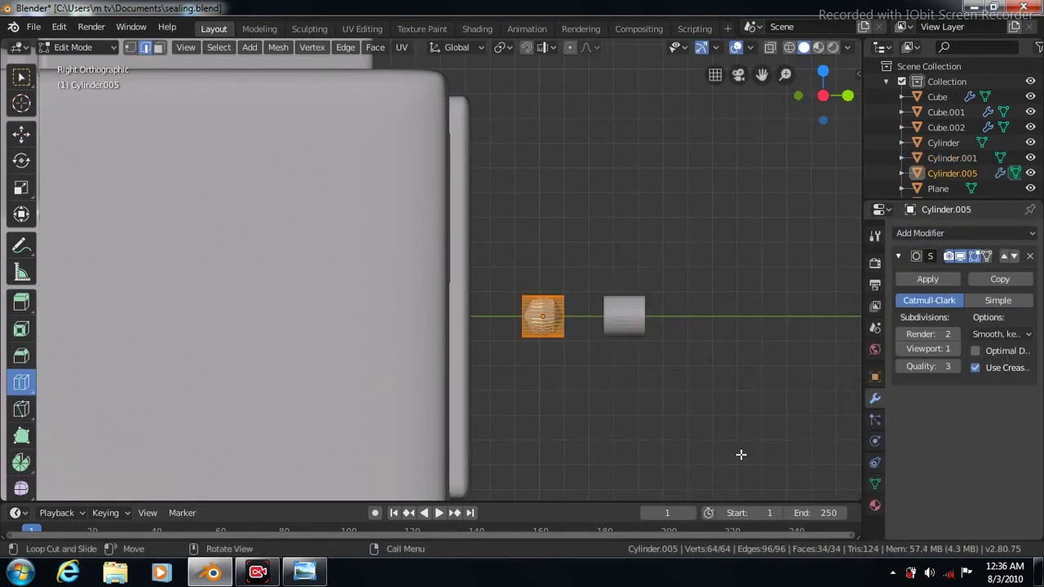
click(949, 349)
click(949, 349)
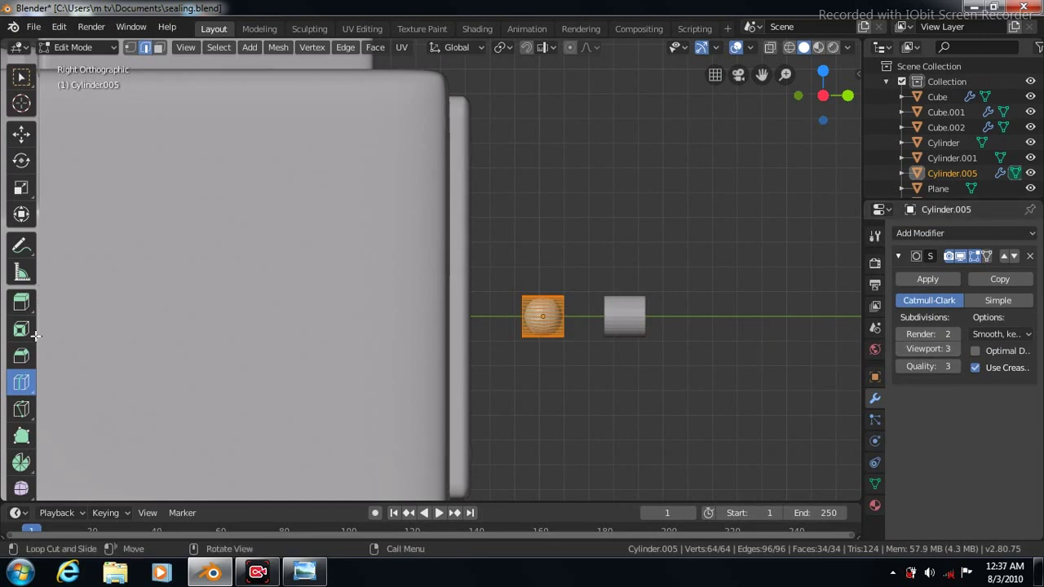
Add an edge loop near the cylinder's left end and orbit around it
scroll(734, 156, up, 1)
scroll(734, 156, up, 4)
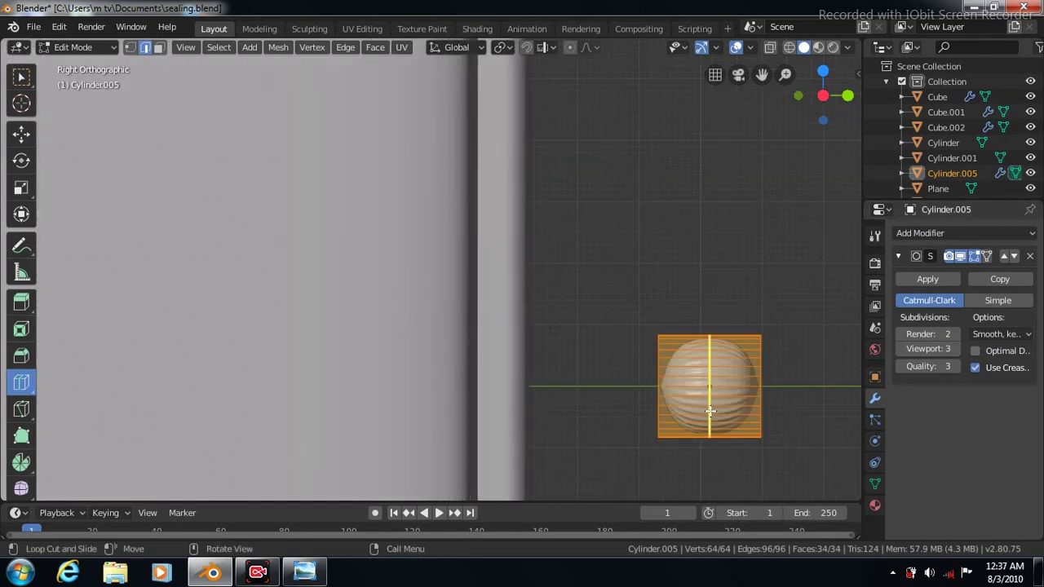
drag(709, 410, 566, 466)
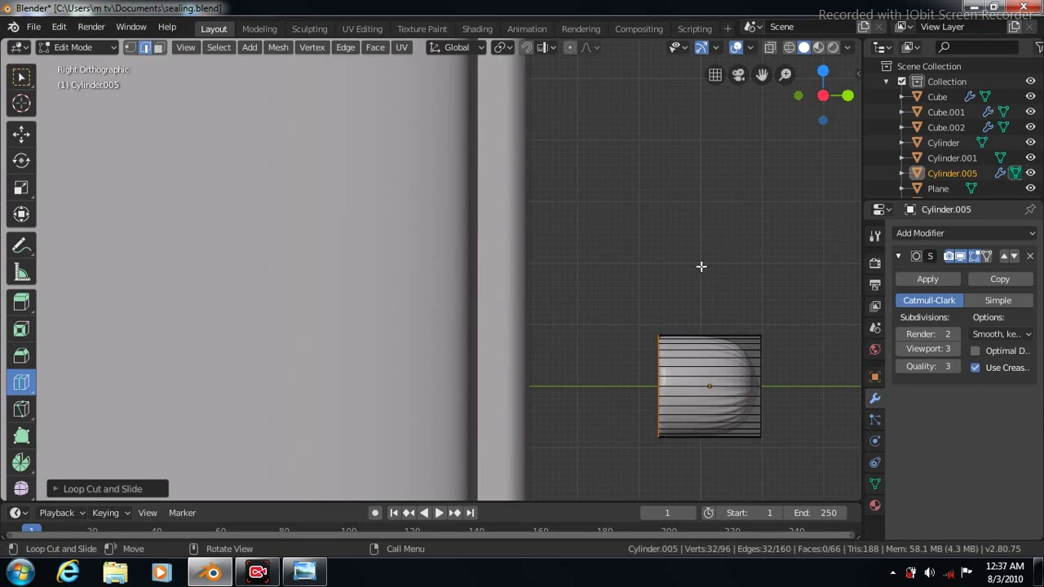
key(KP_6)
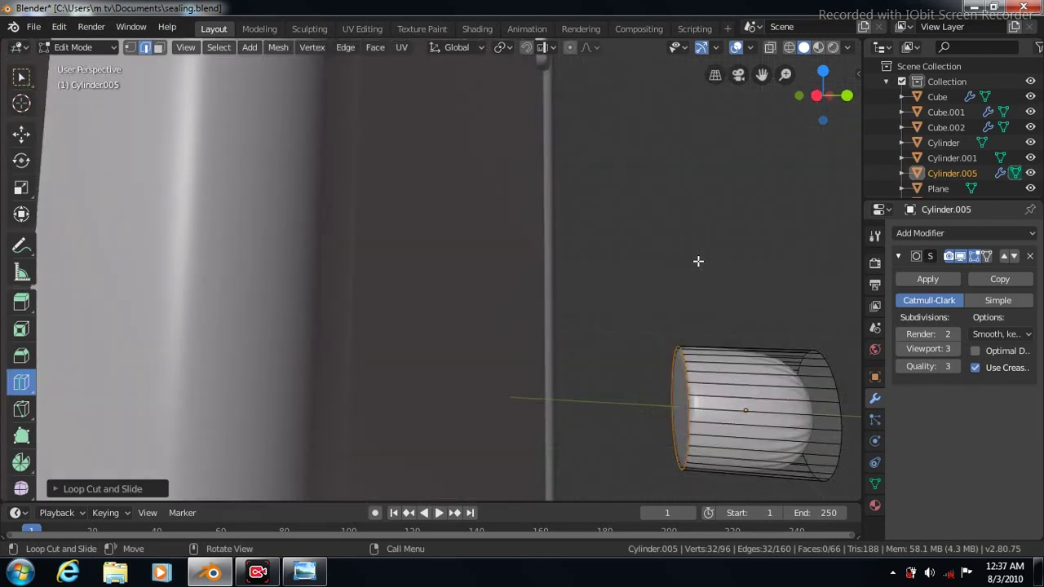
key(KP_6)
key(KP_6)
key(KP_6)
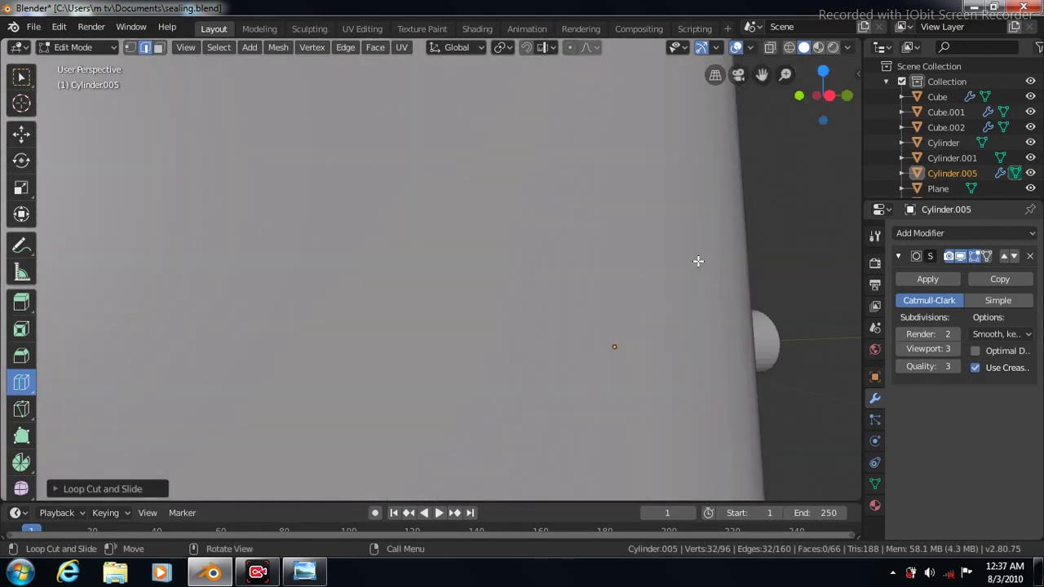
key(KP_6)
key(KP_6)
key(KP_6)
key(KP_6)
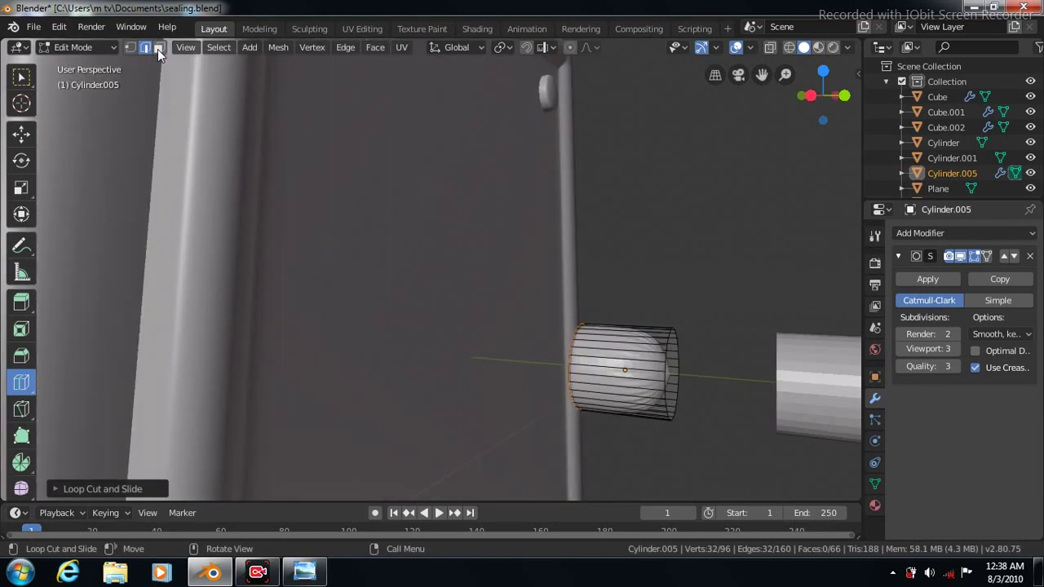
Inset the knob's end face, then return to Object Mode
click(159, 49)
key(w)
click(668, 373)
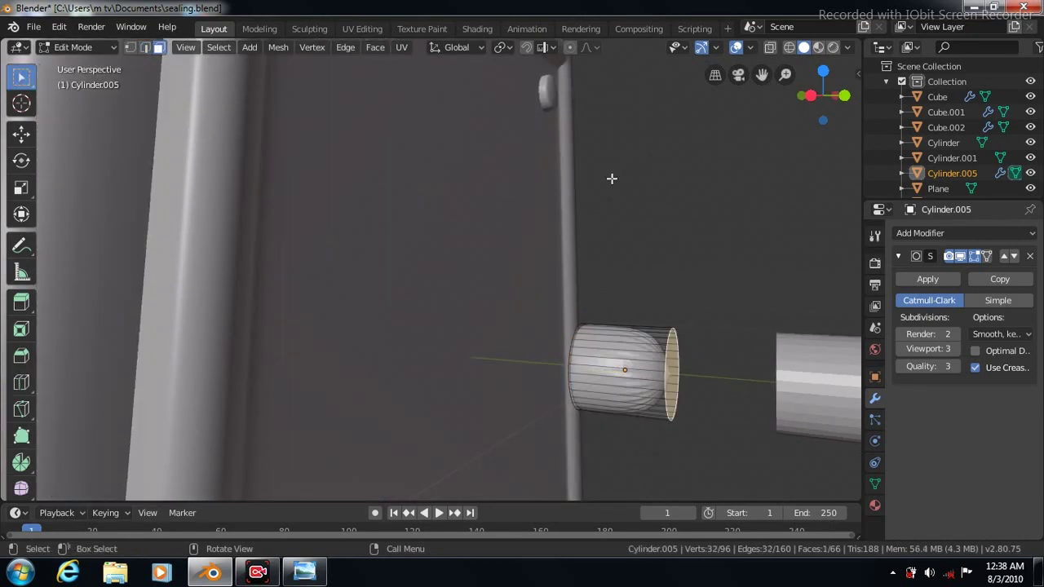
click(374, 46)
click(398, 118)
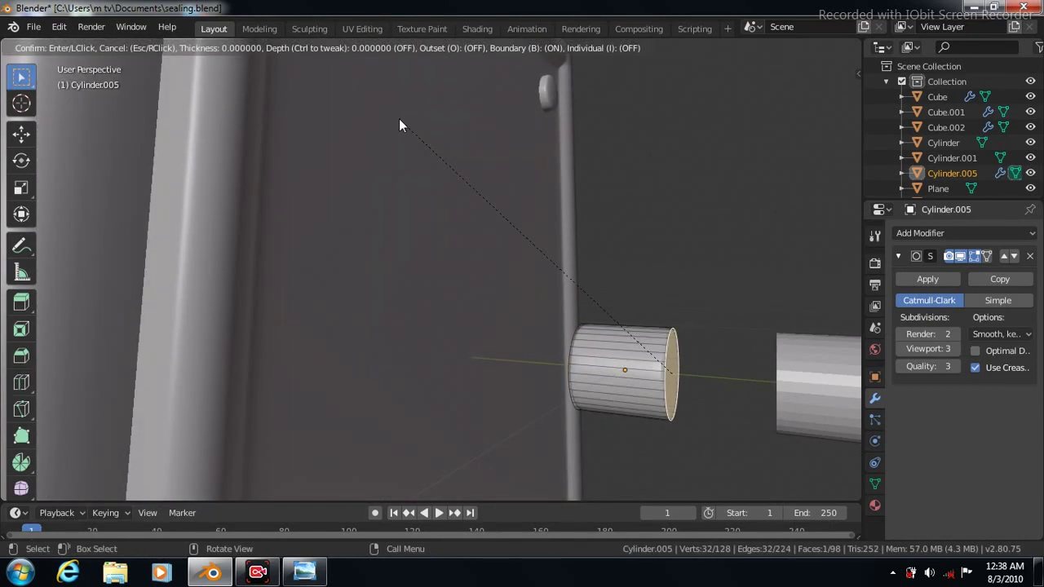
click(433, 163)
key(Tab)
Shade the knob smooth and move it toward the back panel in side view
right_click(588, 358)
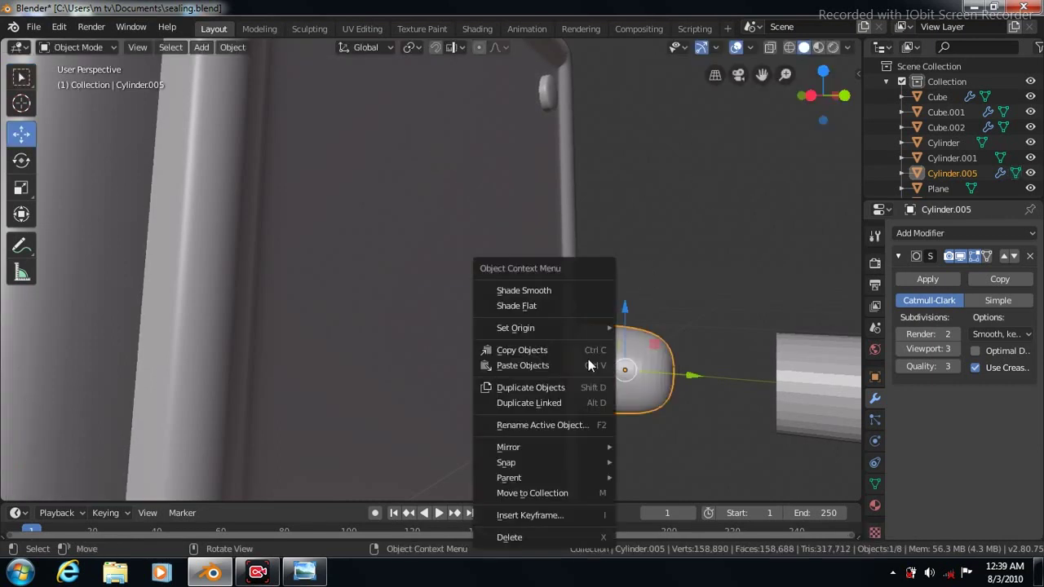
click(539, 292)
key(KP_3)
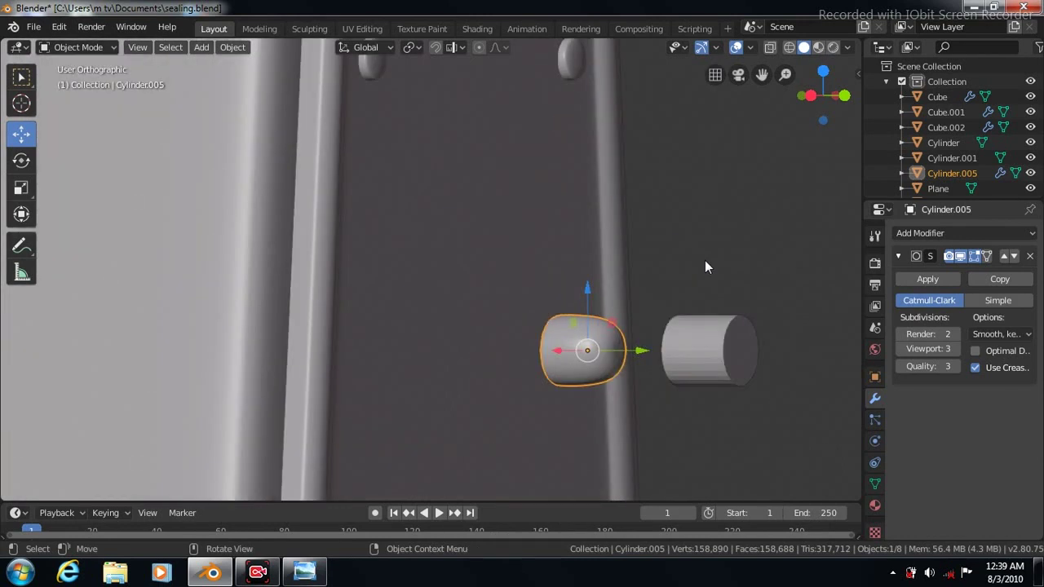
key(g)
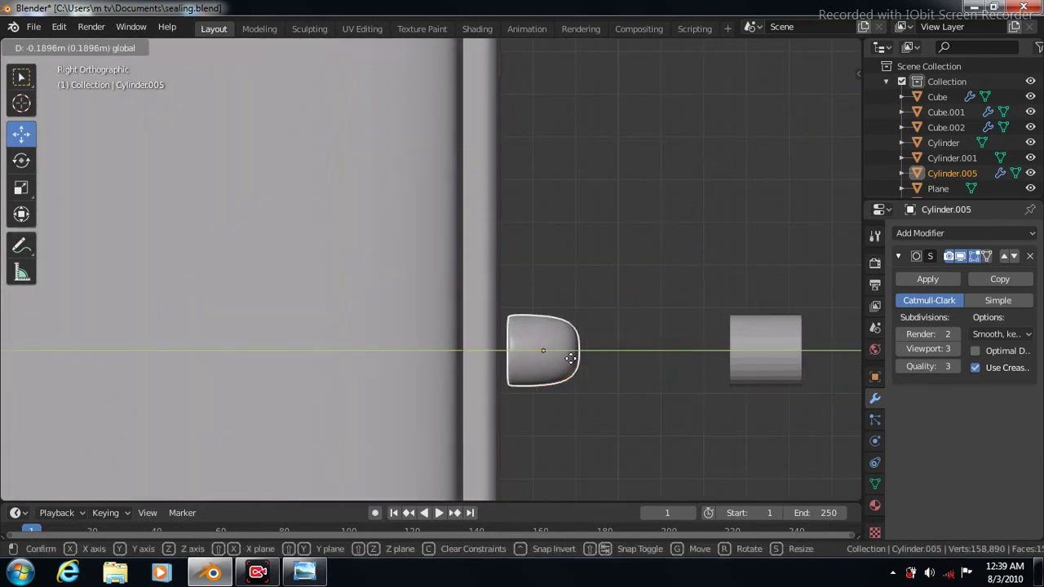
click(568, 359)
In Back view, raise the knob above the panel's centre, then deselect it
key(ctrl+KP_1)
scroll(529, 318, down, 1)
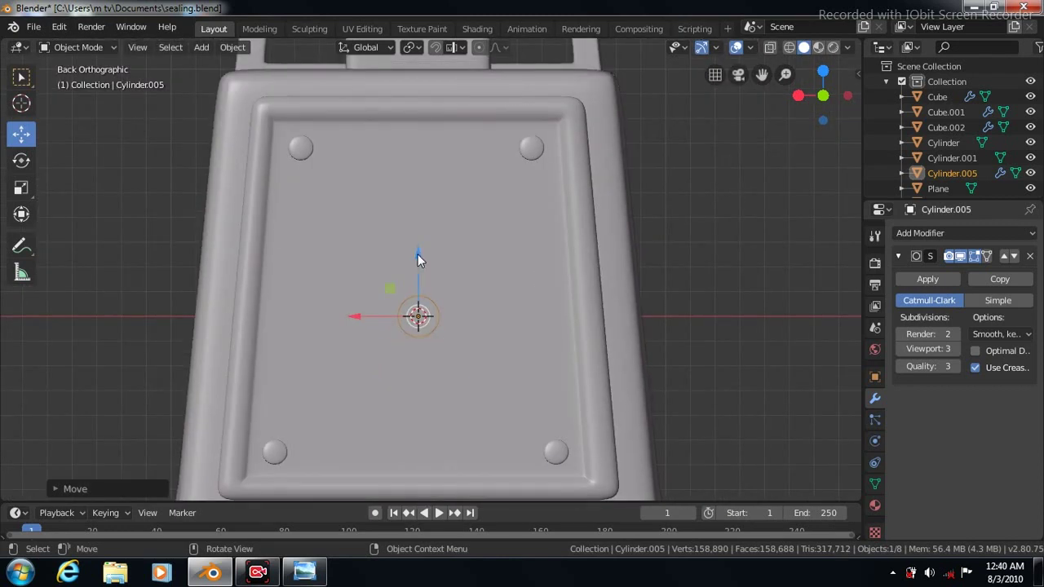
drag(417, 254, 409, 163)
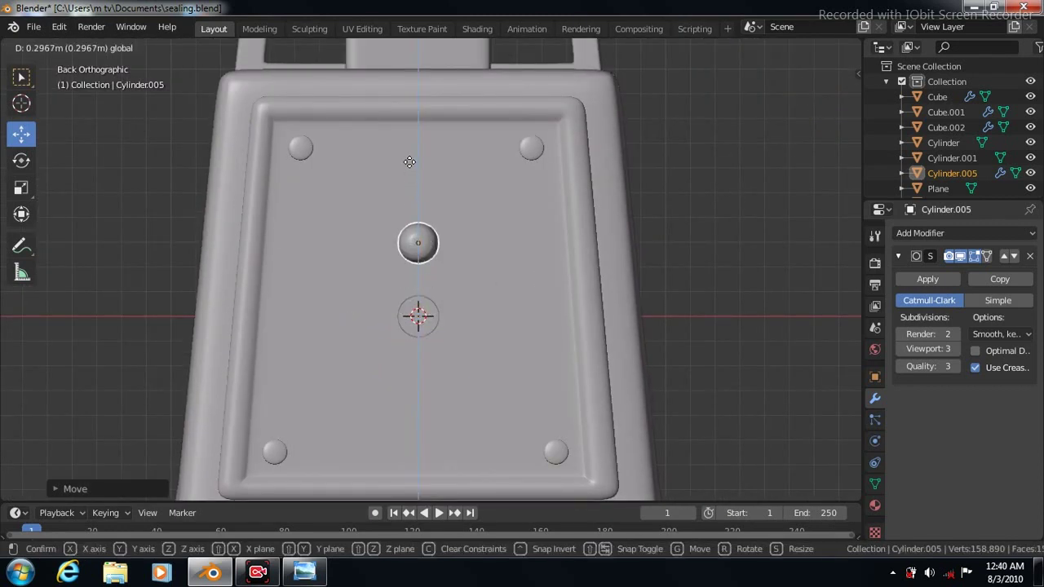
click(710, 256)
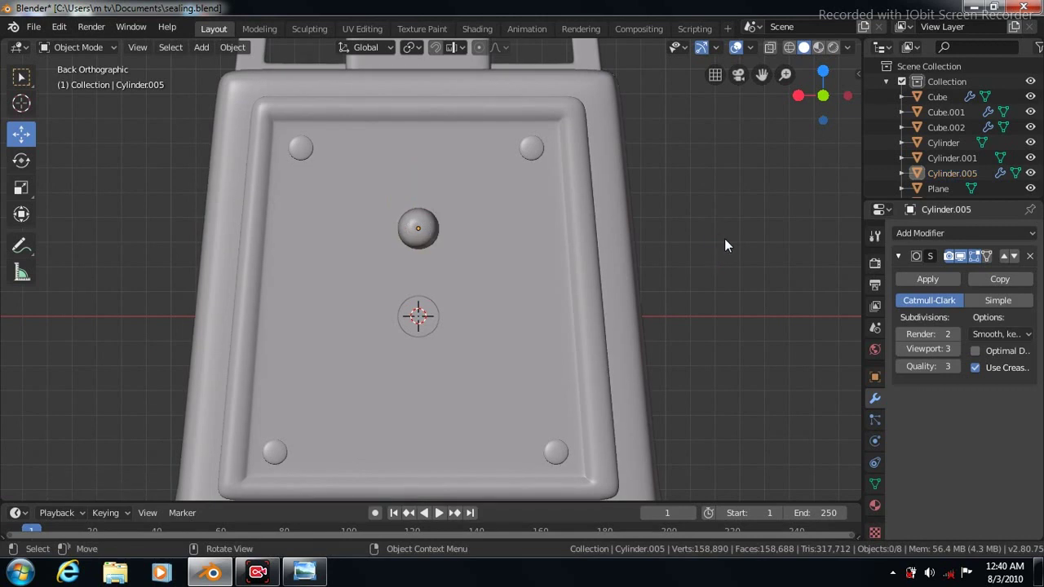
key(KP_3)
scroll(741, 251, down, 2)
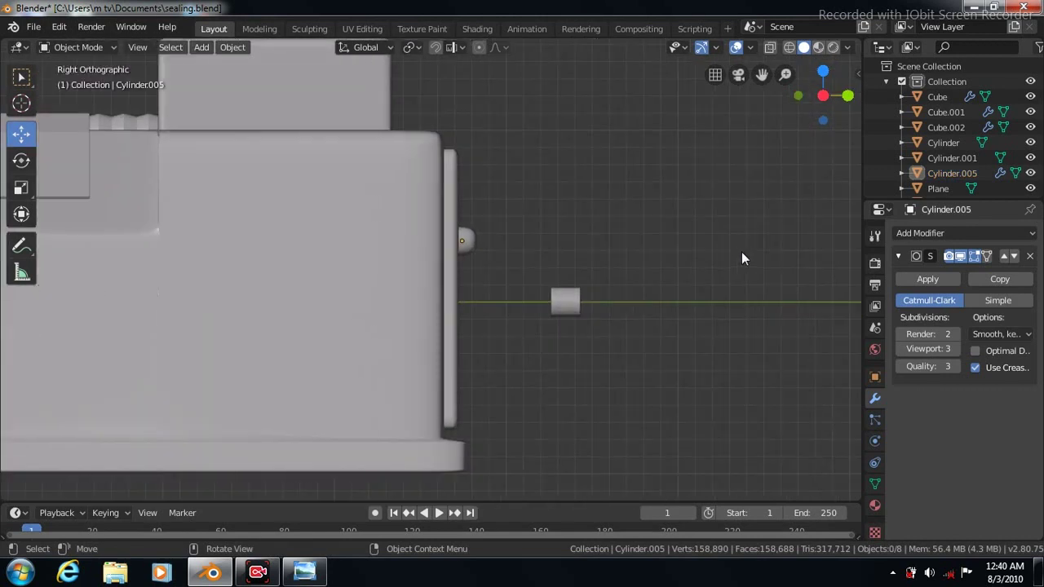
Move Cylinder.001 toward the back panel and enlarge it
click(564, 306)
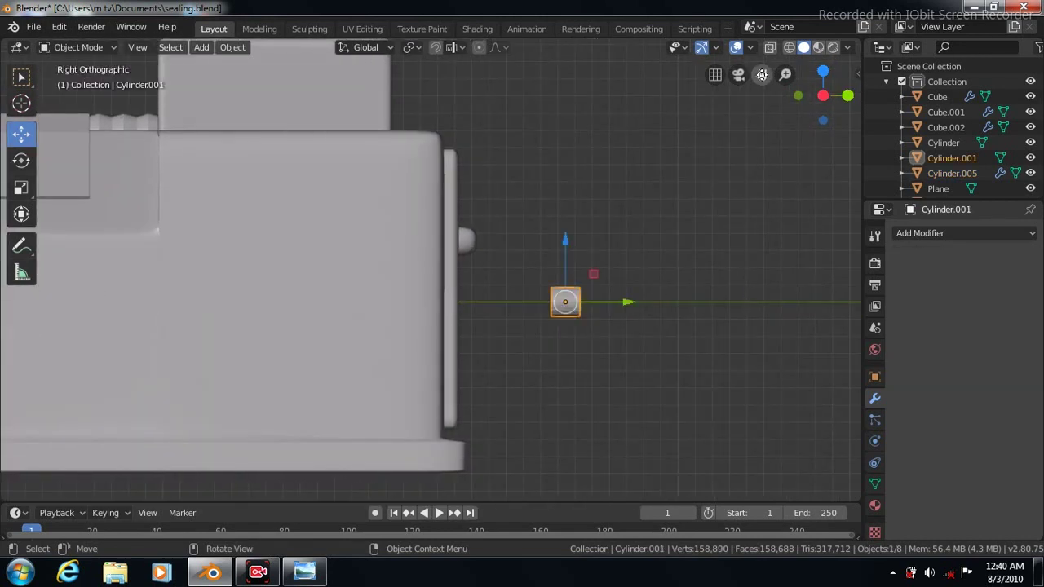
drag(761, 74, 674, 61)
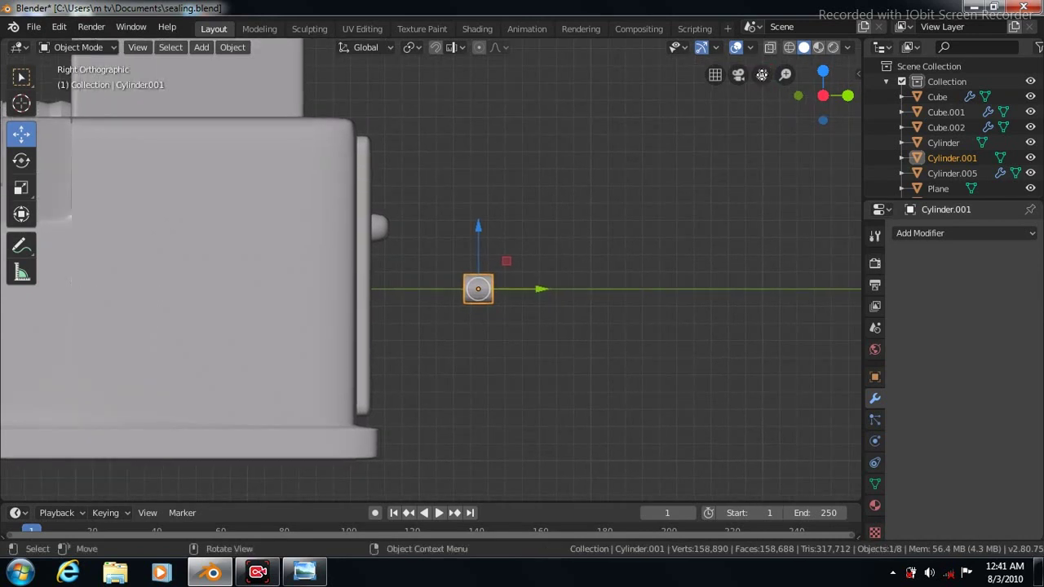
scroll(669, 301, up, 3)
scroll(669, 302, up, 4)
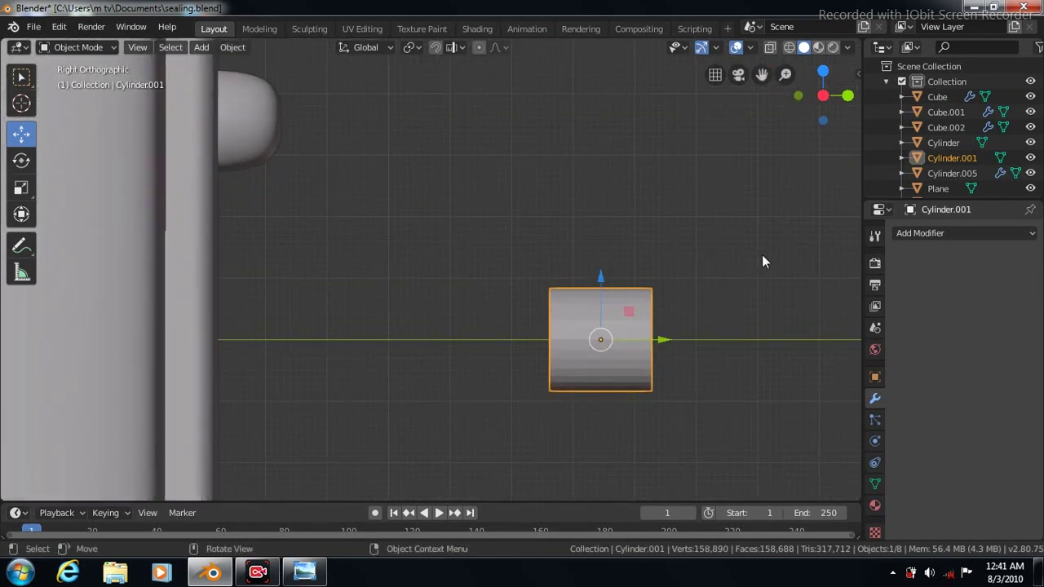
drag(662, 339, 522, 342)
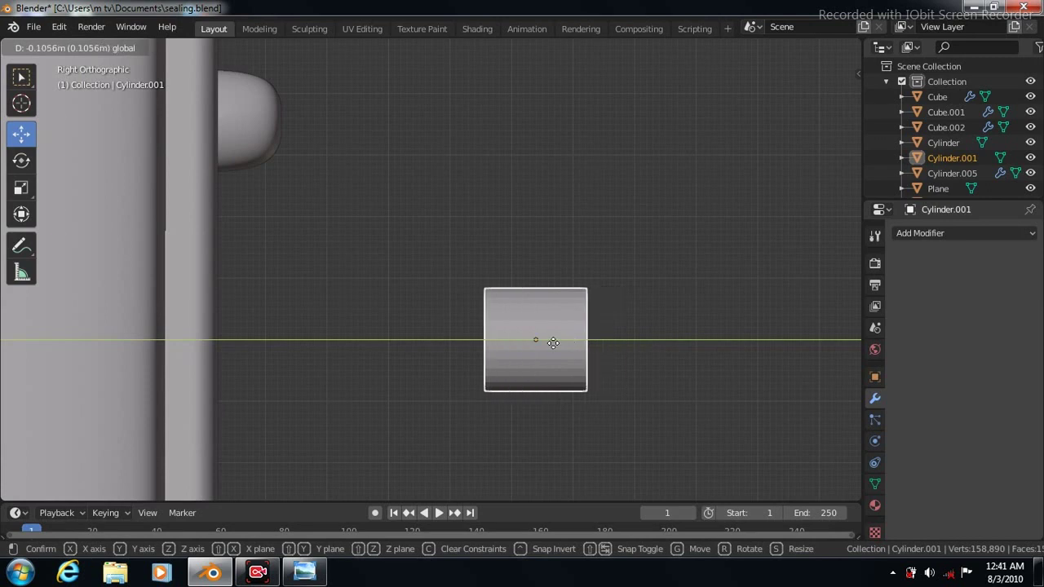
click(21, 188)
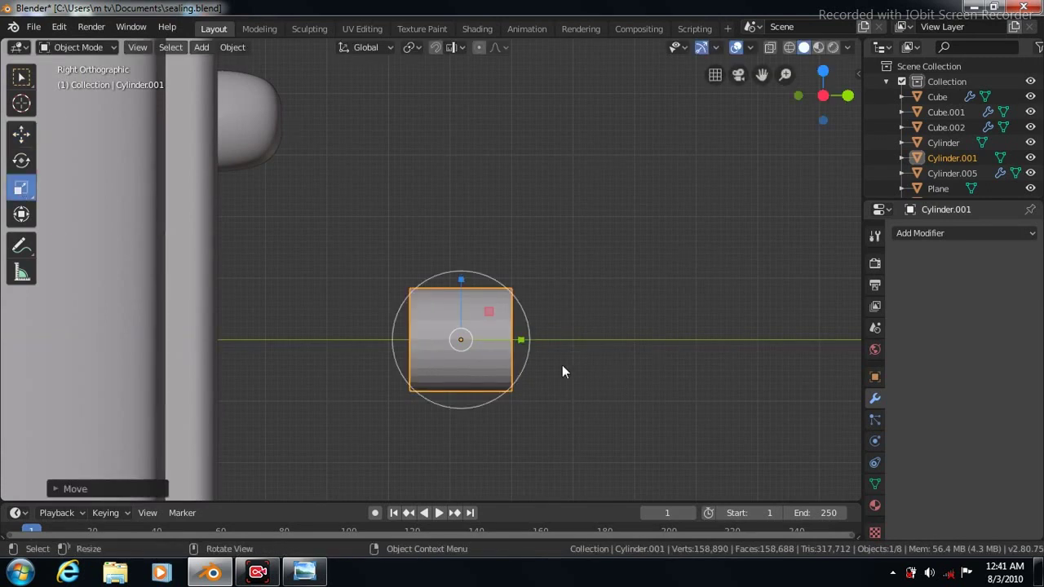
key(s)
click(596, 385)
In X-ray vertex mode, select the cylinder's right-end vertices and push them out to lengthen it
key(Tab)
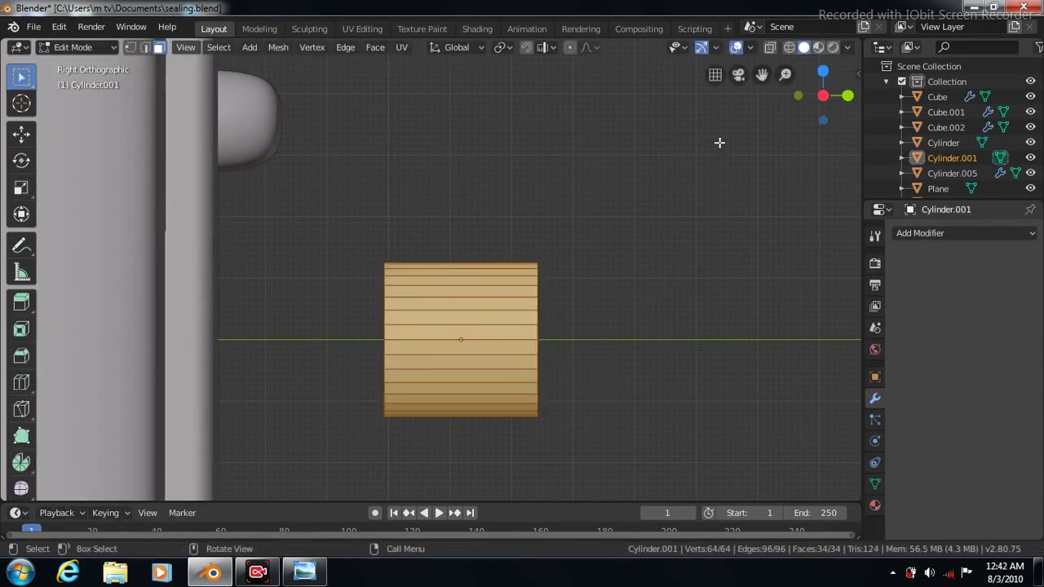
click(397, 115)
click(129, 47)
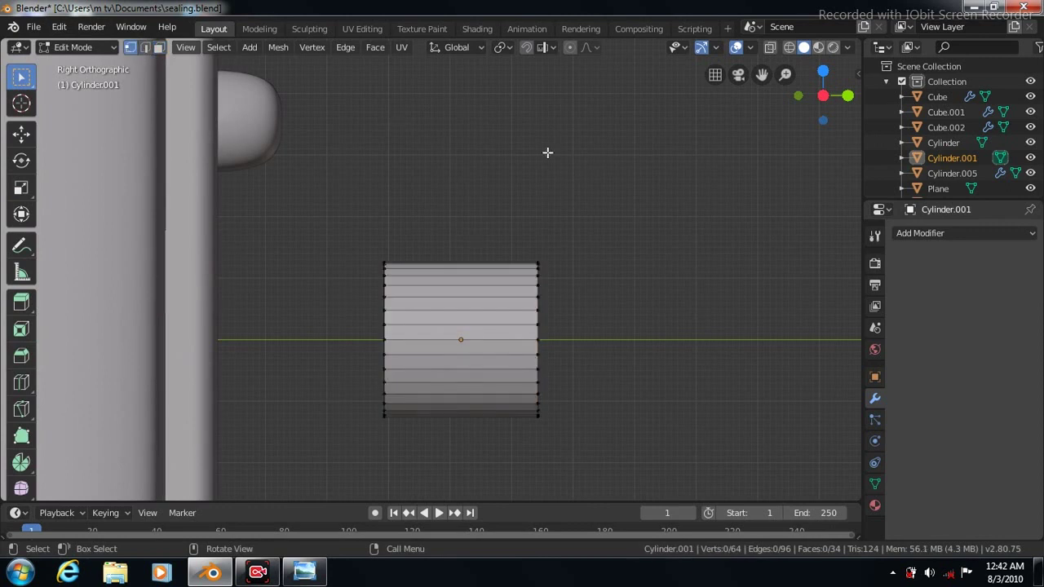
click(769, 48)
drag(509, 217, 603, 432)
key(shift+space)
key(g)
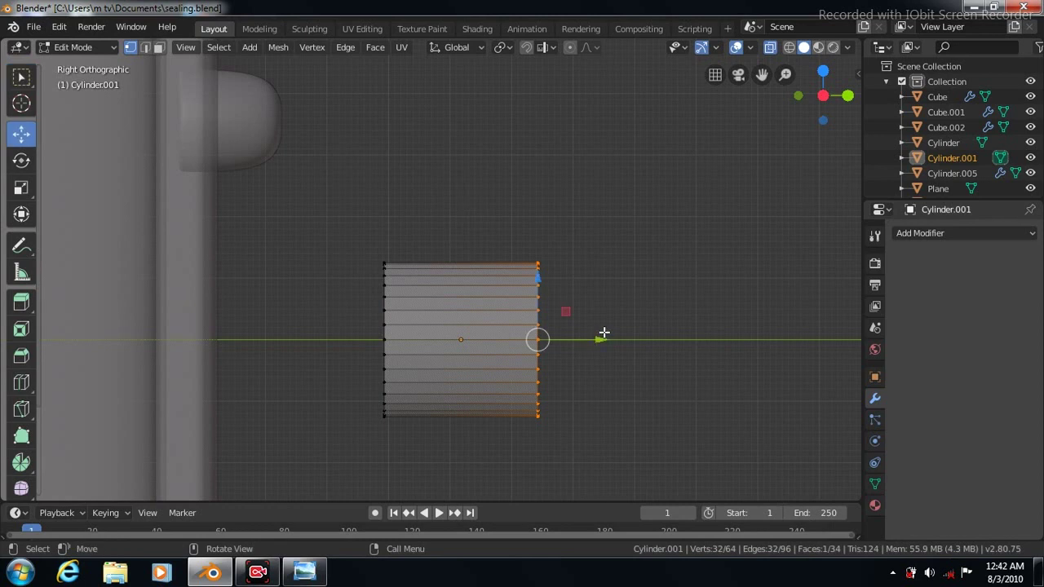
drag(603, 332, 656, 340)
Scale the right end down twice to taper the nozzle
click(21, 188)
key(s)
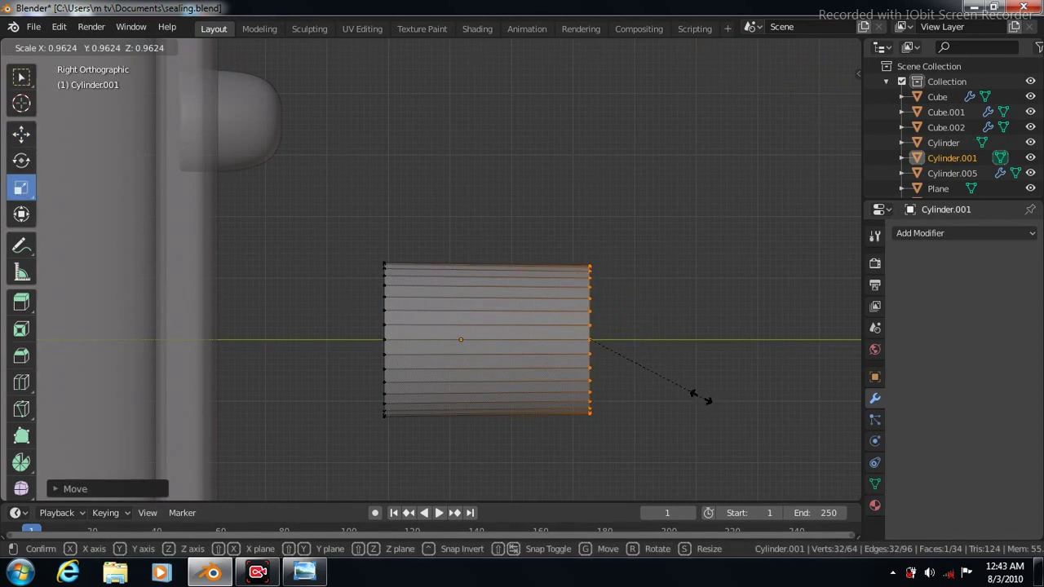
click(688, 393)
key(s)
click(610, 464)
Add two loop cuts, one near the wide end and one near the narrow end
click(22, 385)
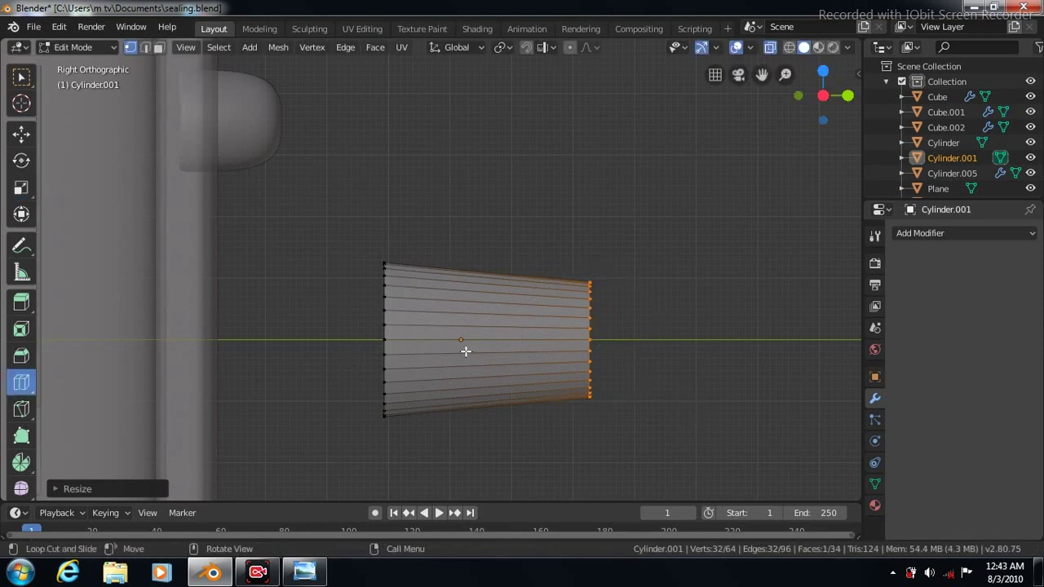
drag(486, 345, 420, 345)
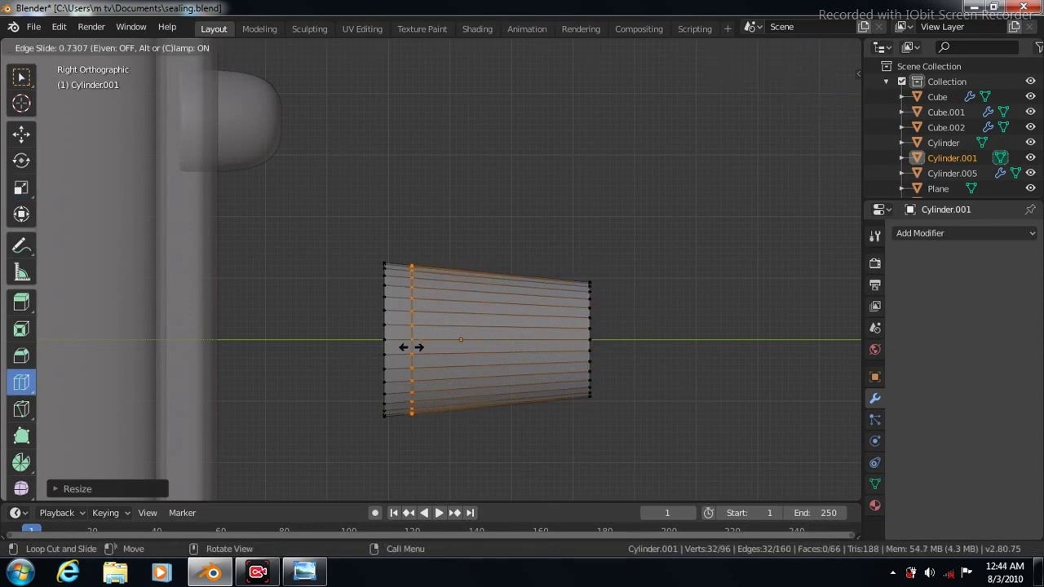
drag(499, 342, 516, 341)
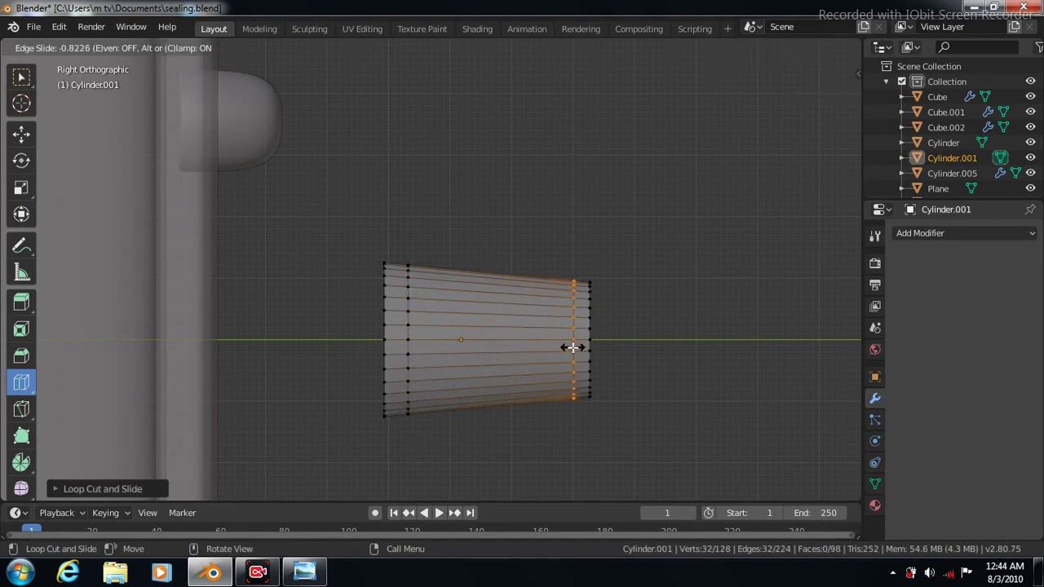
click(572, 347)
Select the ring of faces at the wide end and inset it
click(158, 48)
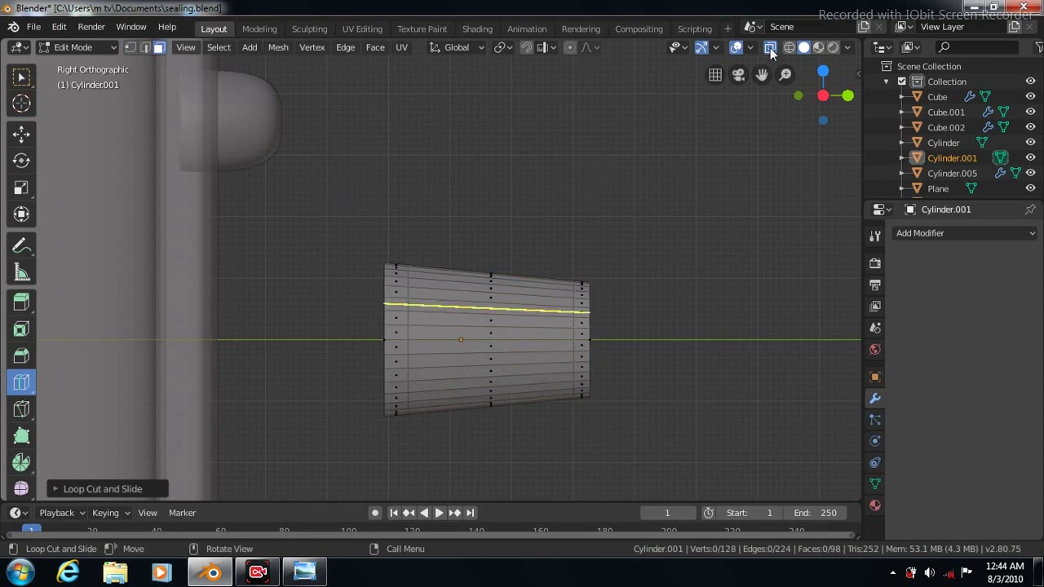
click(770, 48)
key(w)
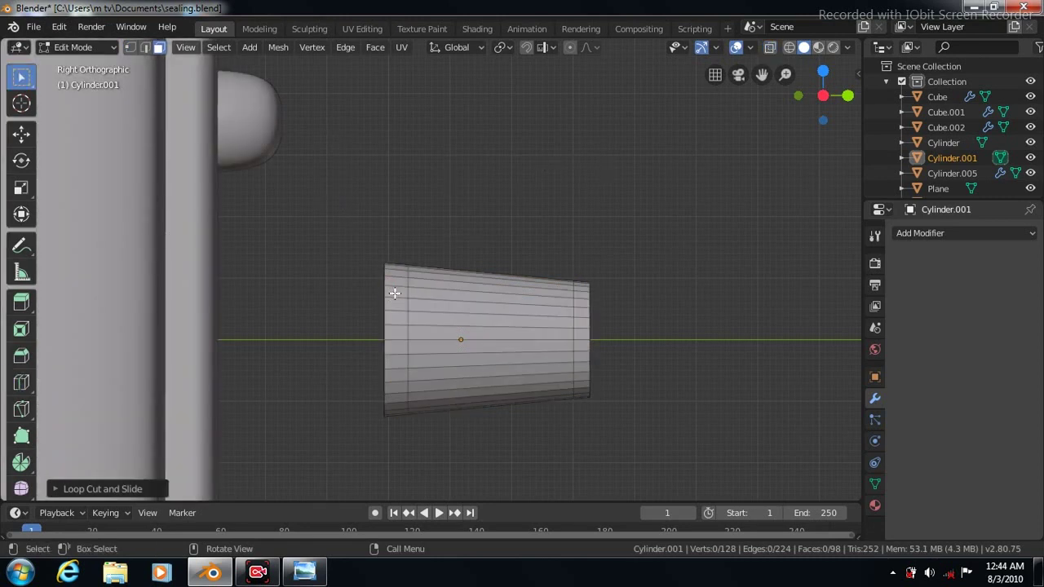
alt+click(395, 292)
click(374, 48)
click(394, 118)
click(759, 304)
Scale the wide-end ring of Cylinder.001 twice to form a stepped flange rim
click(21, 187)
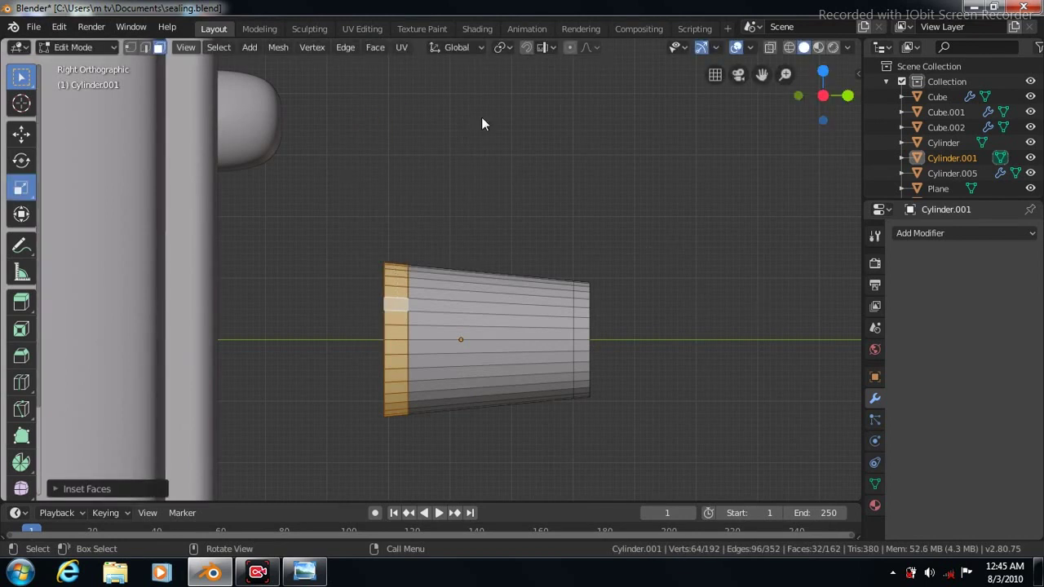
key(s)
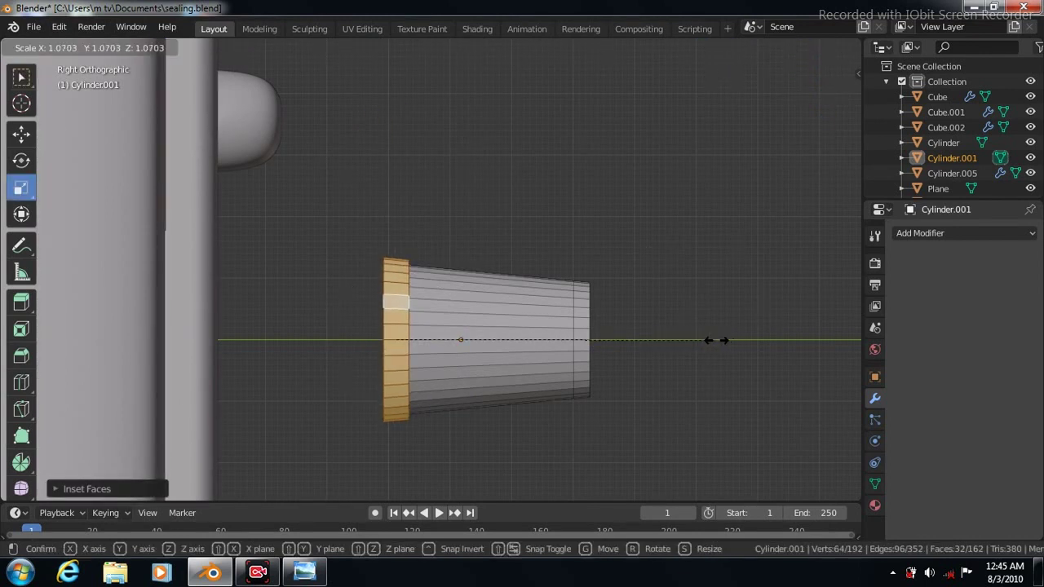
click(735, 345)
key(s)
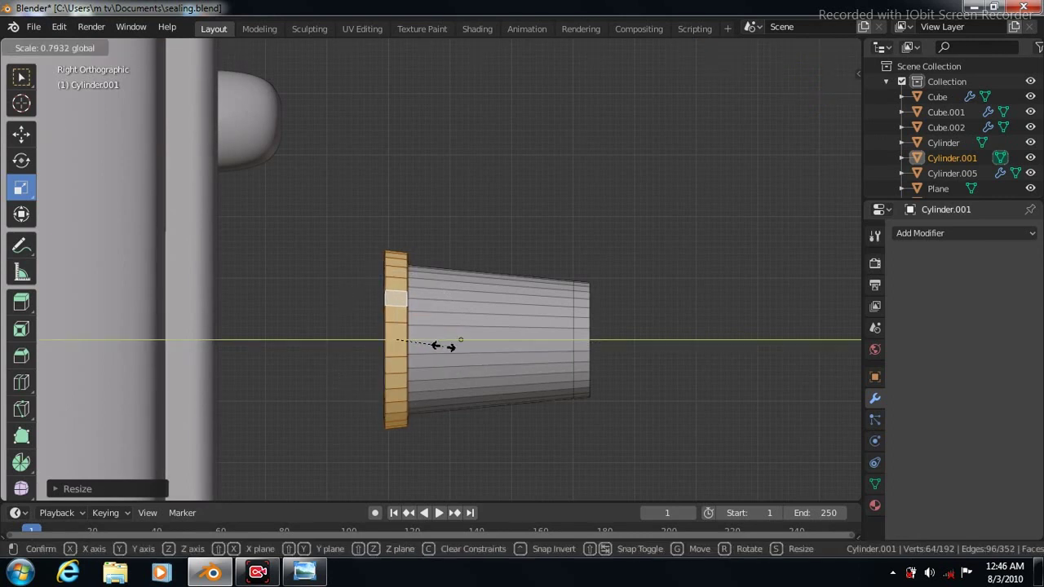
click(444, 346)
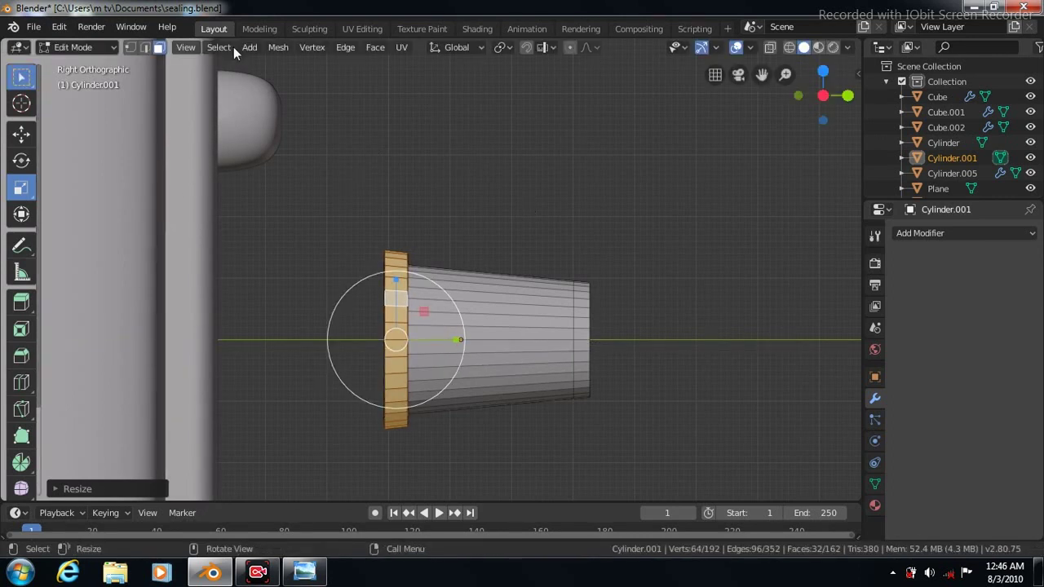
Select the narrow-end face loop, inset it with Inset Faces, and scale the inset ring
key(w)
click(581, 305)
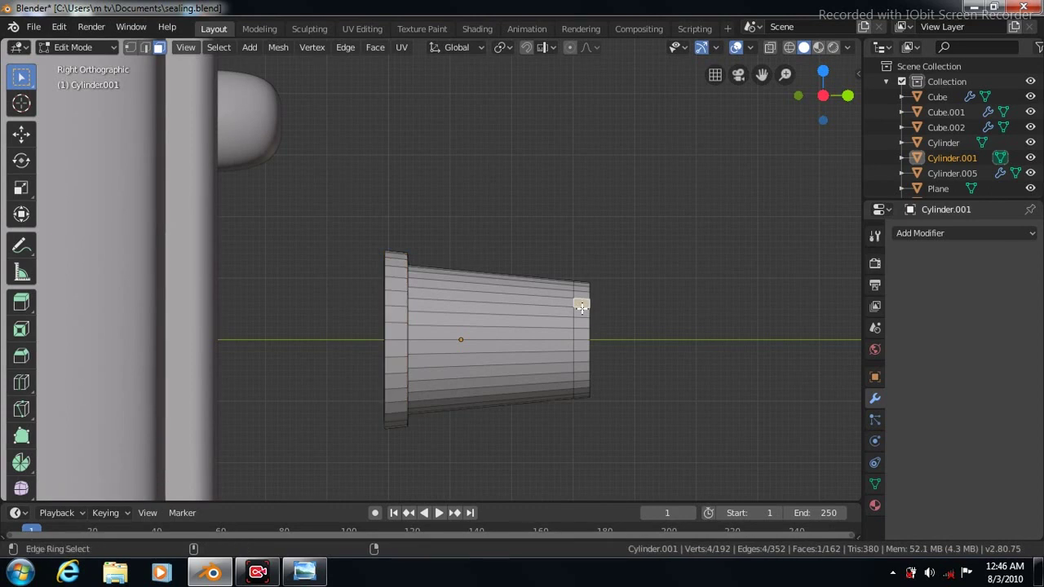
alt+click(582, 306)
click(376, 49)
click(396, 118)
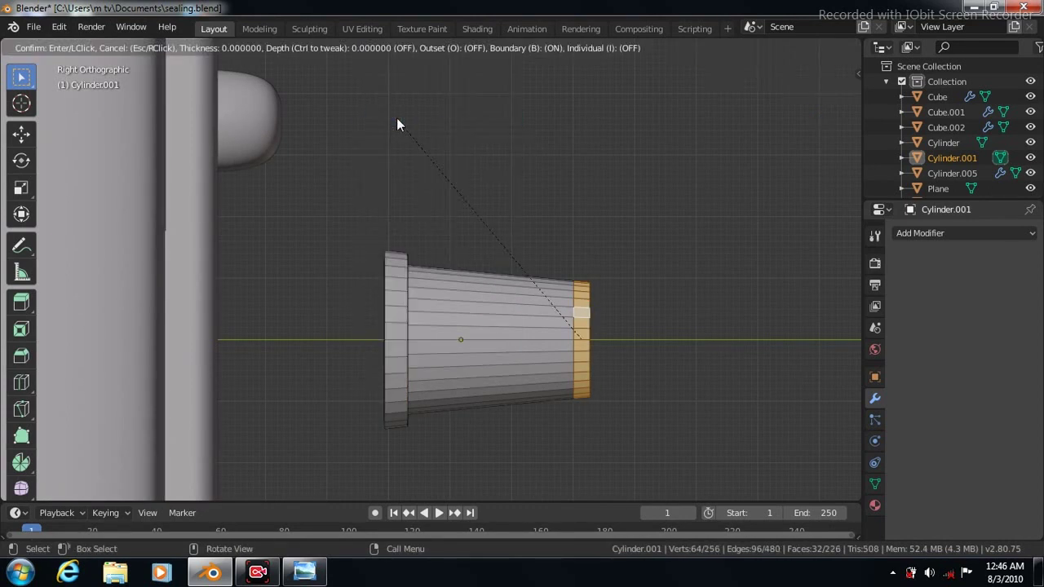
click(396, 117)
key(shift+space)
key(s)
drag(694, 344, 629, 342)
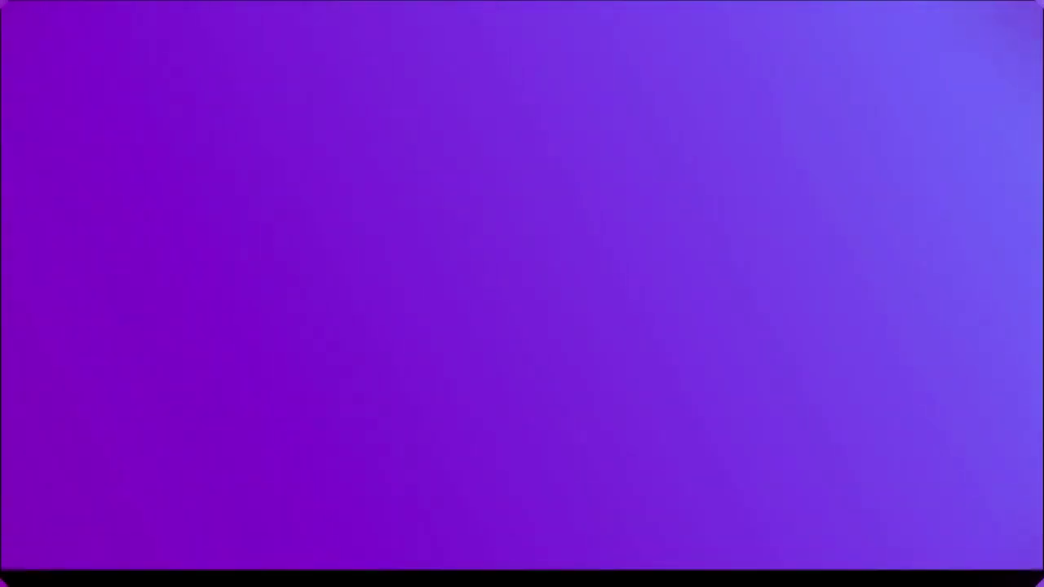